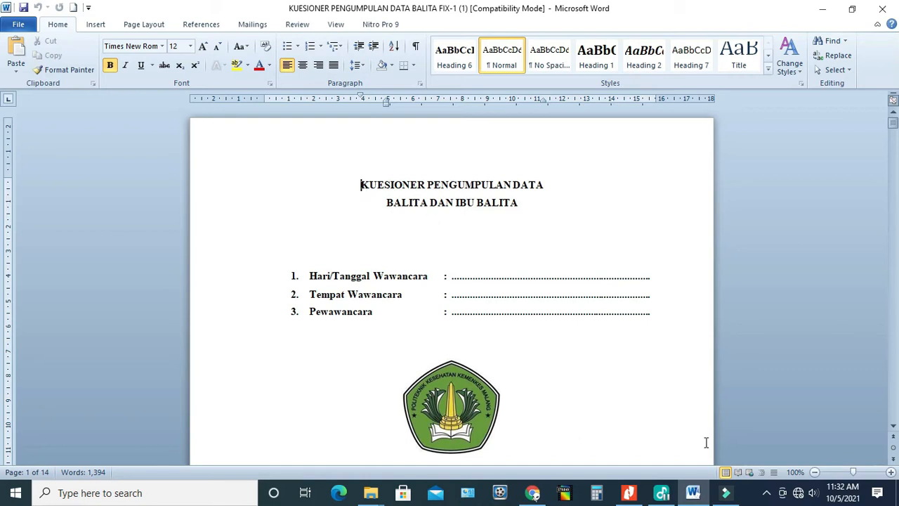
# - Minimise the Word and Nitro Pro windows and start Excel with a blank workbook in a maximised window
pyautogui.click(823, 9)
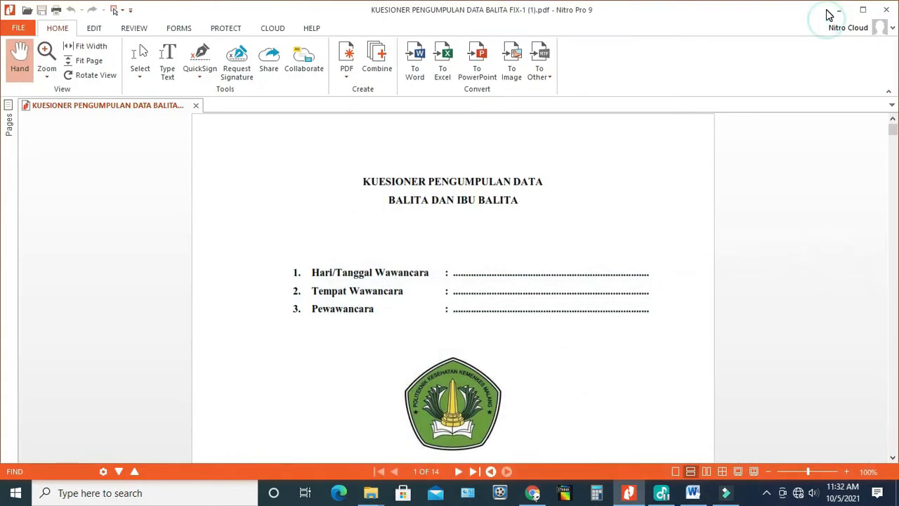
pyautogui.click(839, 11)
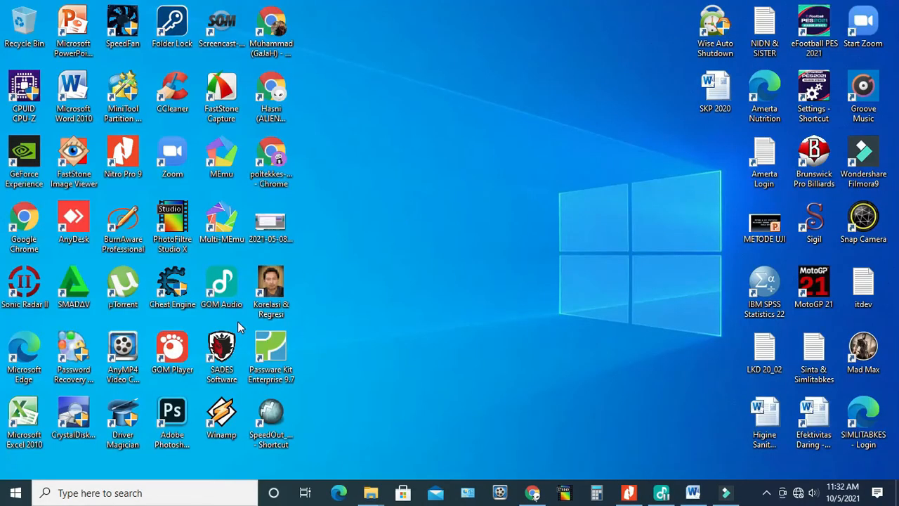
pyautogui.doubleClick(23, 409)
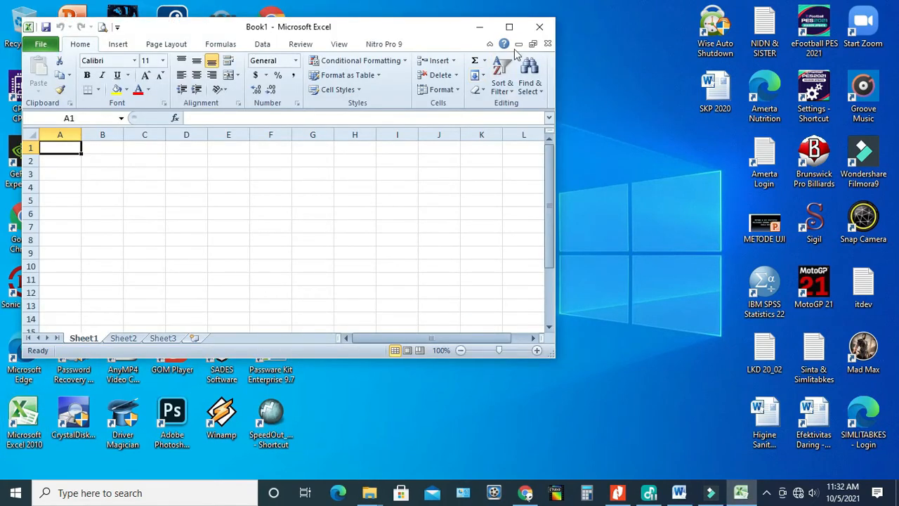
pyautogui.click(511, 31)
pyautogui.click(200, 207)
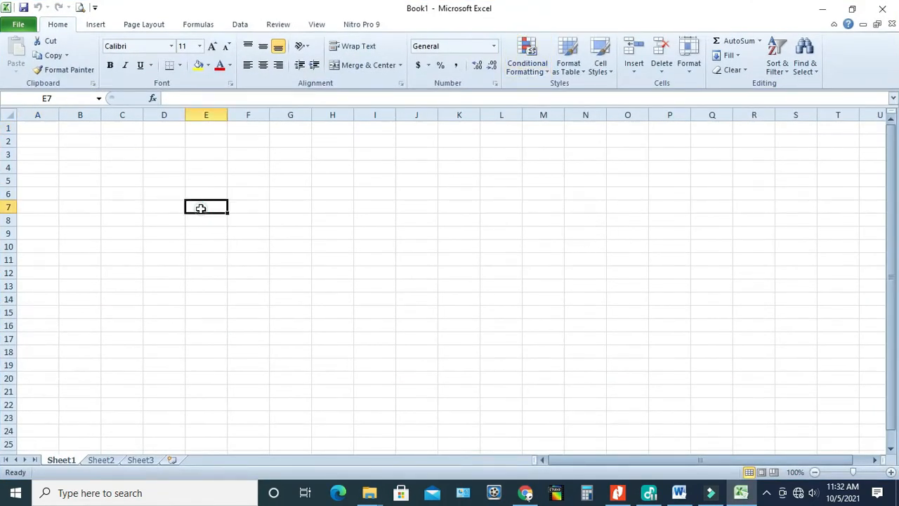
# - Enter "MASTER TABEL" as the beginning of the title in cell A1
pyautogui.click(46, 127)
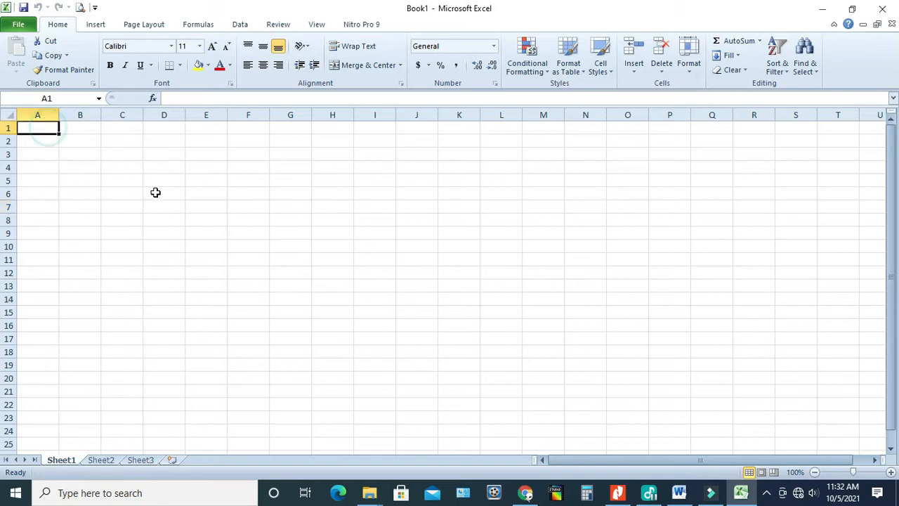
pyautogui.write('M')
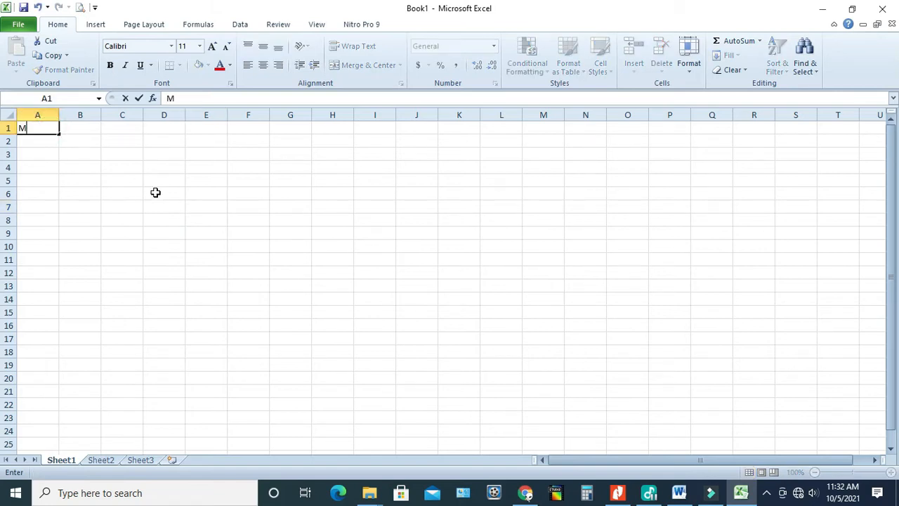
pyautogui.write('ASTER TABEL')
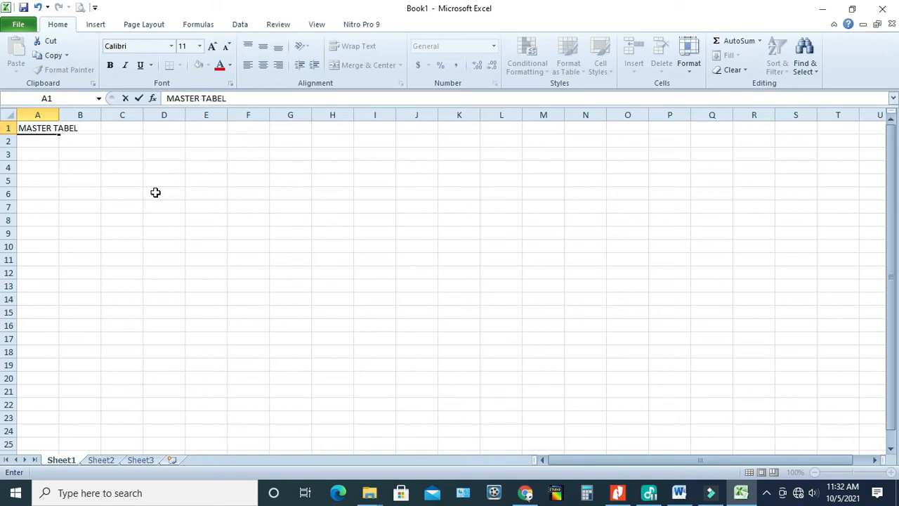
# - Copy "DATA BALITA DAN IBU BALITA" from the Word questionnaire's title and append it to the text in Excel cell A1
pyautogui.click(679, 493)
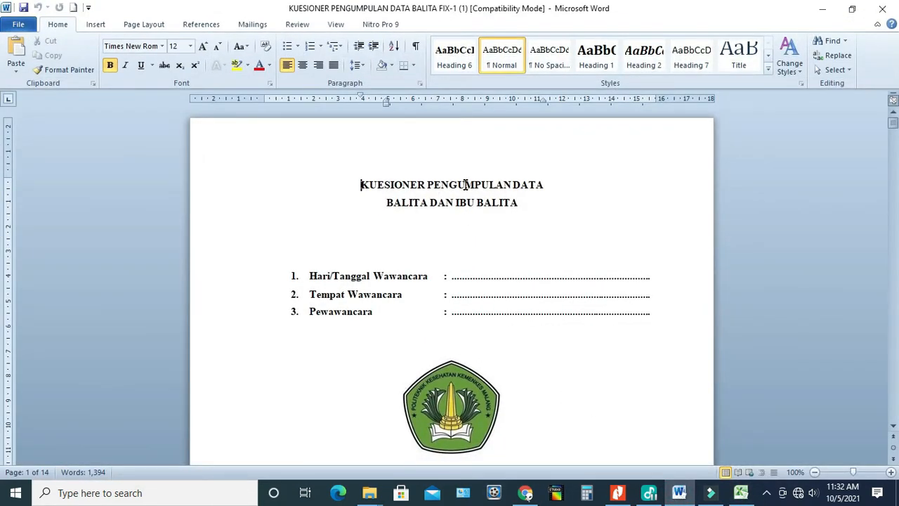
pyautogui.moveTo(513, 184); pyautogui.dragTo(522, 203)
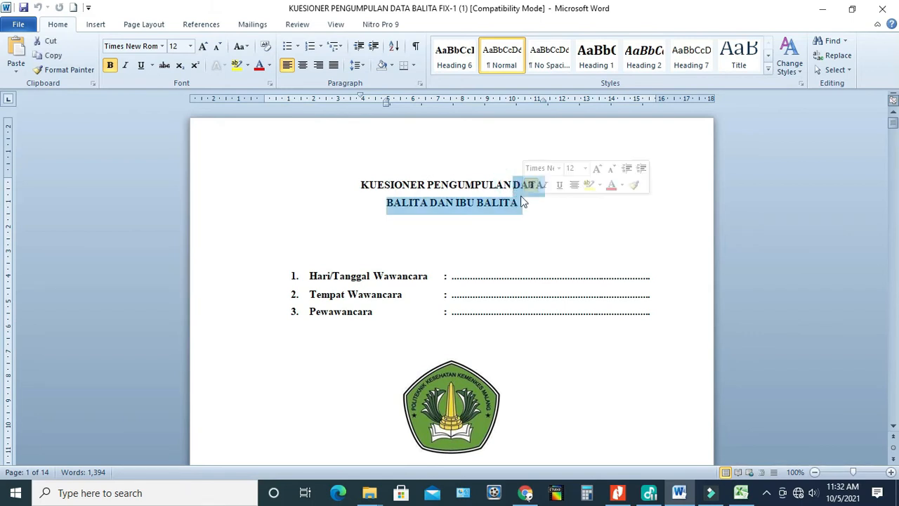
pyautogui.rightClick(523, 200)
pyautogui.click(534, 215)
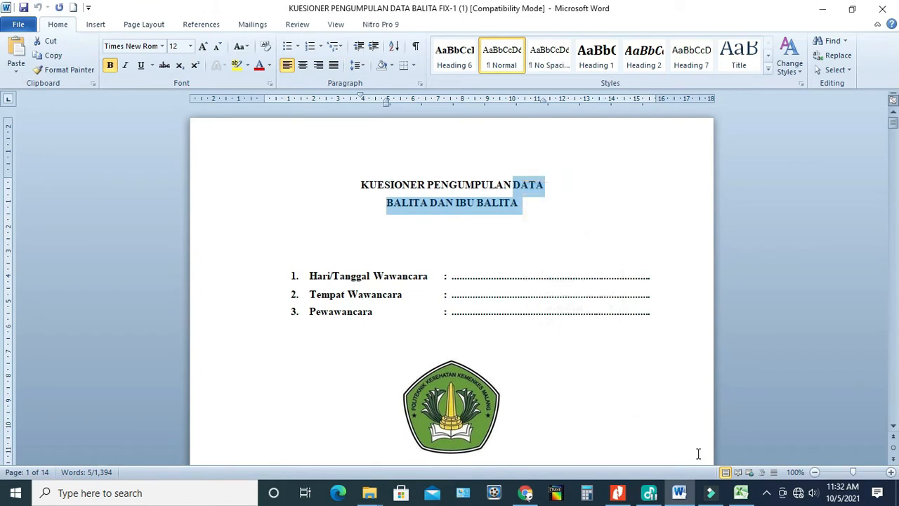
pyautogui.click(741, 493)
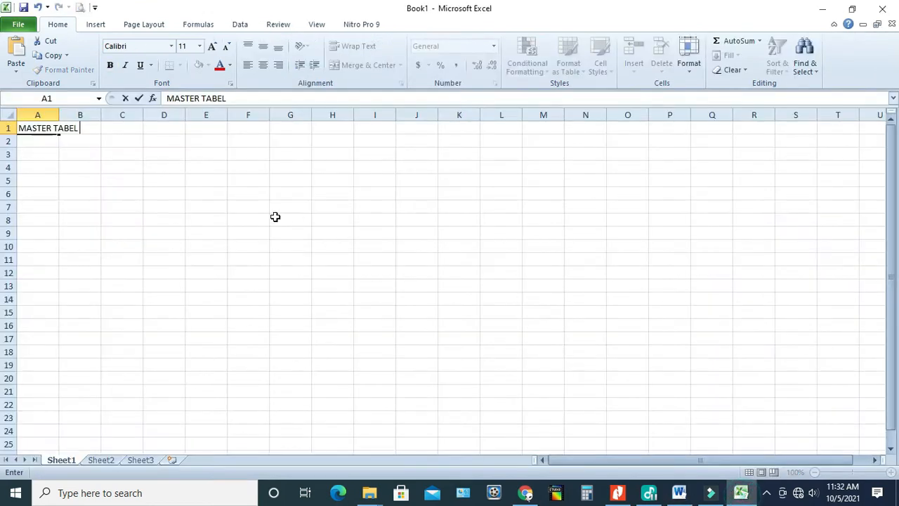
pyautogui.rightClick(90, 130)
pyautogui.click(118, 180)
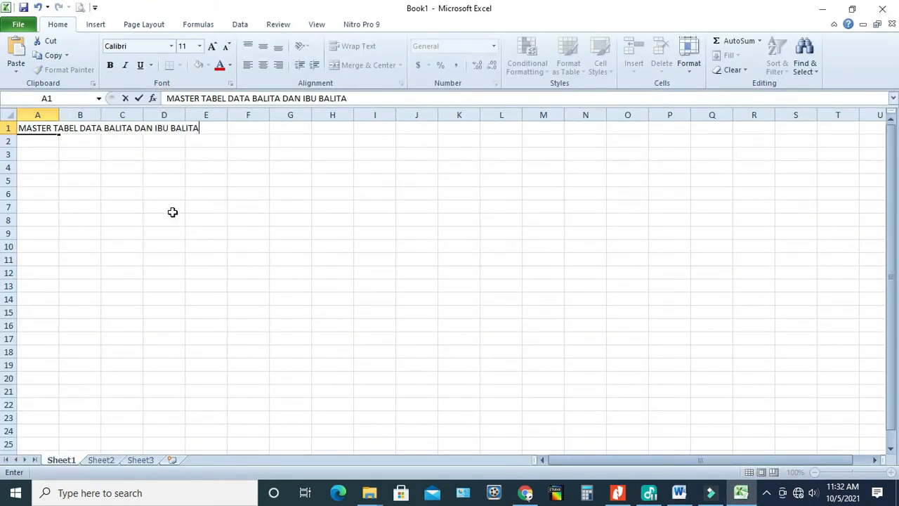
pyautogui.click(79, 181)
# - Format the title in cell A1 as bold with font size 14
pyautogui.click(32, 128)
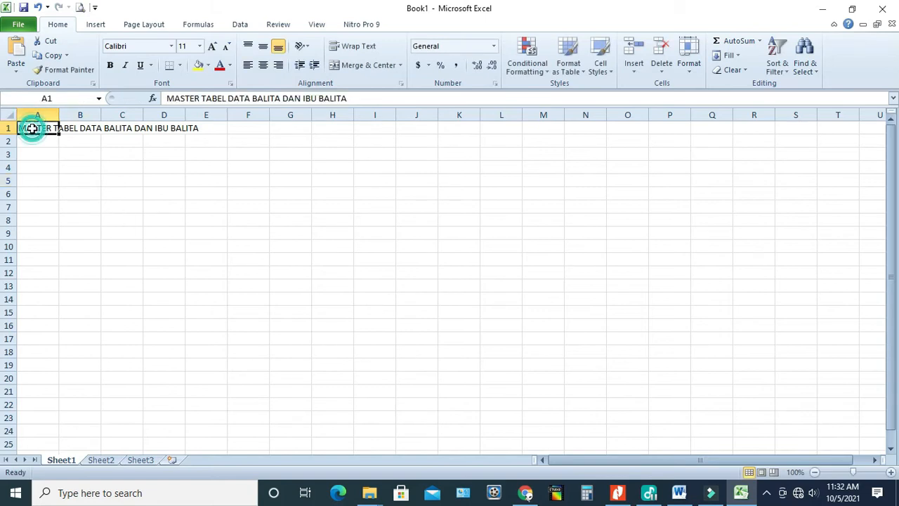
pyautogui.click(210, 47)
pyautogui.click(210, 47)
pyautogui.click(110, 65)
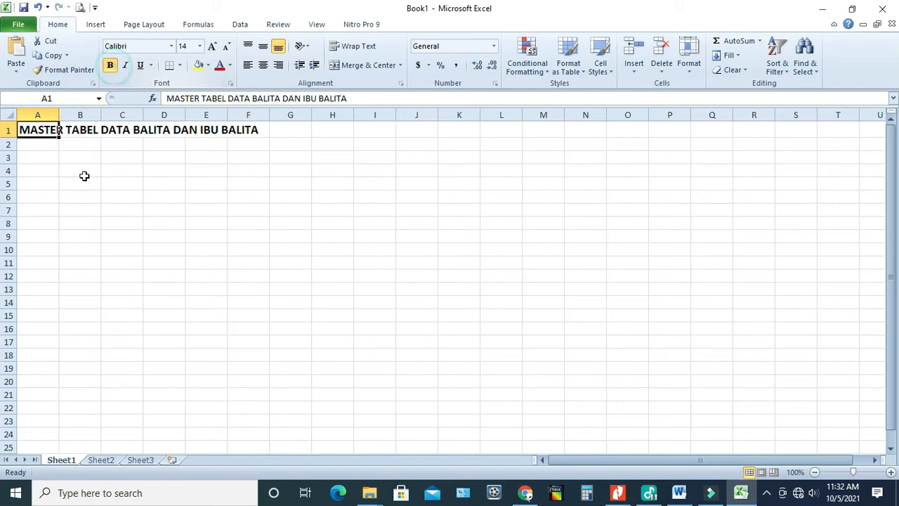
pyautogui.click(84, 176)
# - Copy "Hari/Tanggal Wawancara" from the Word questionnaire into Excel cell A3, matching the destination formatting
pyautogui.click(679, 492)
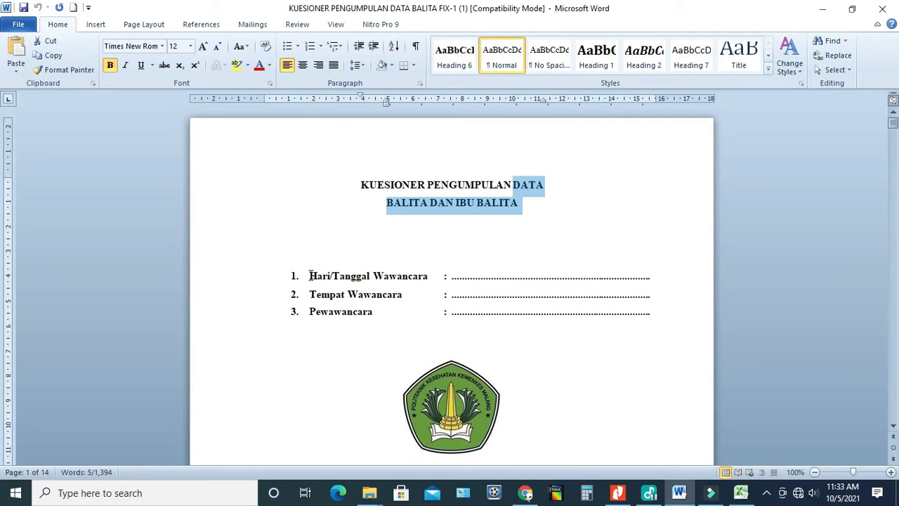
pyautogui.moveTo(310, 276); pyautogui.dragTo(406, 280)
pyautogui.rightClick(406, 281)
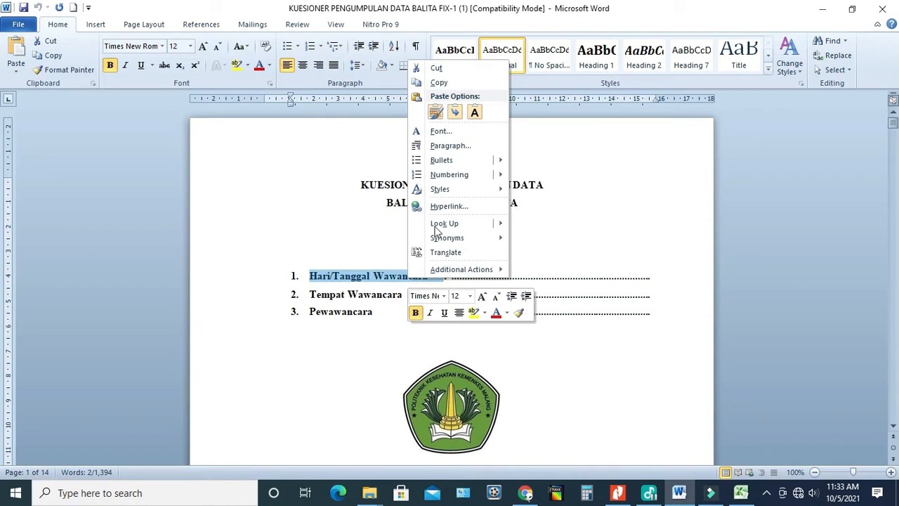
pyautogui.click(436, 86)
pyautogui.click(741, 493)
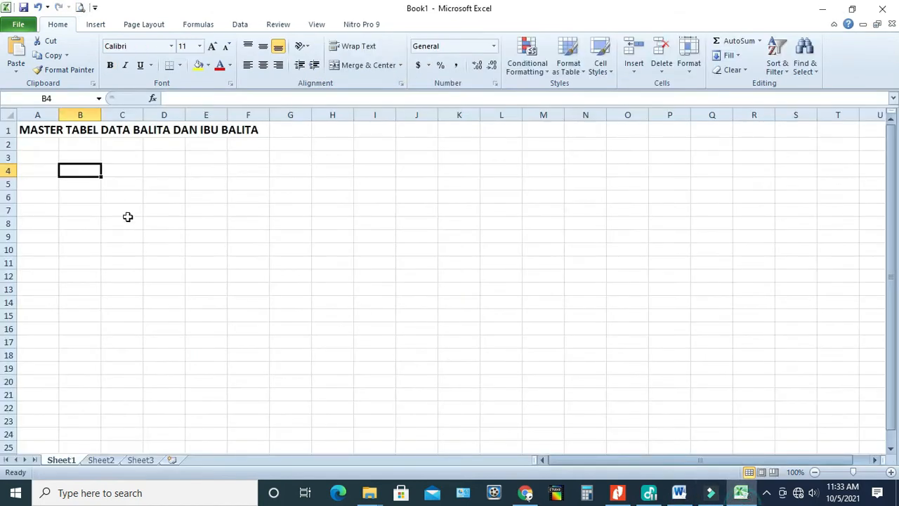
pyautogui.click(35, 156)
pyautogui.rightClick(37, 158)
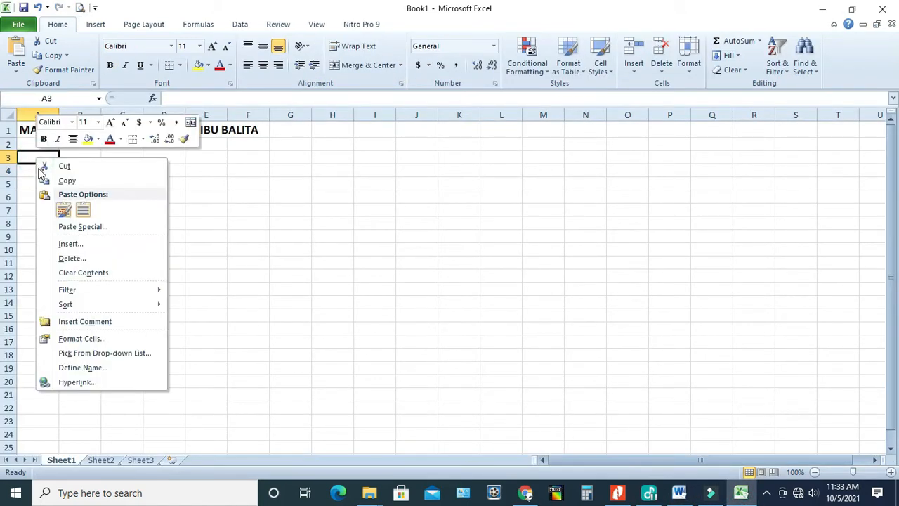
pyautogui.click(64, 211)
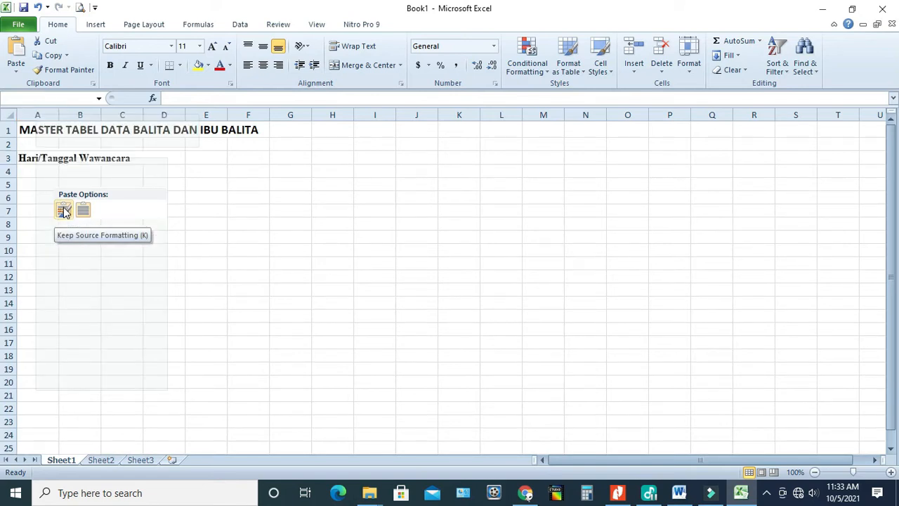
pyautogui.click(84, 211)
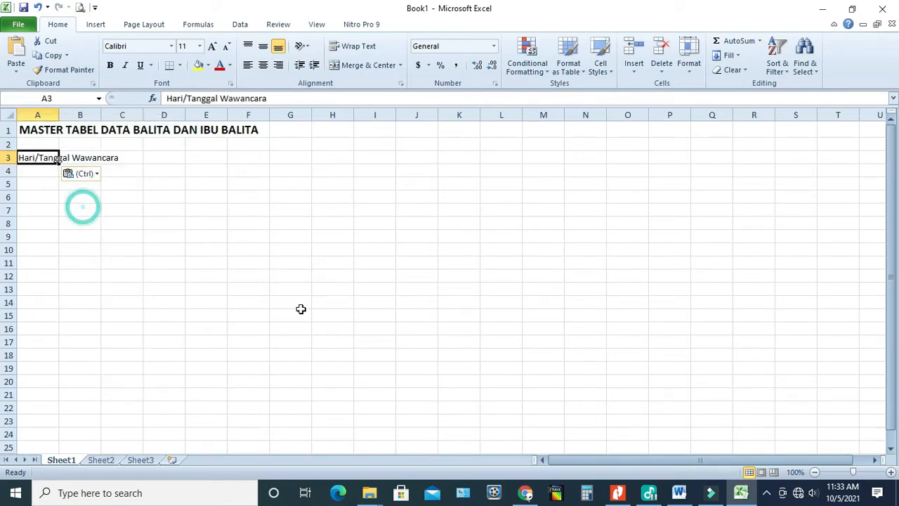
pyautogui.click(245, 300)
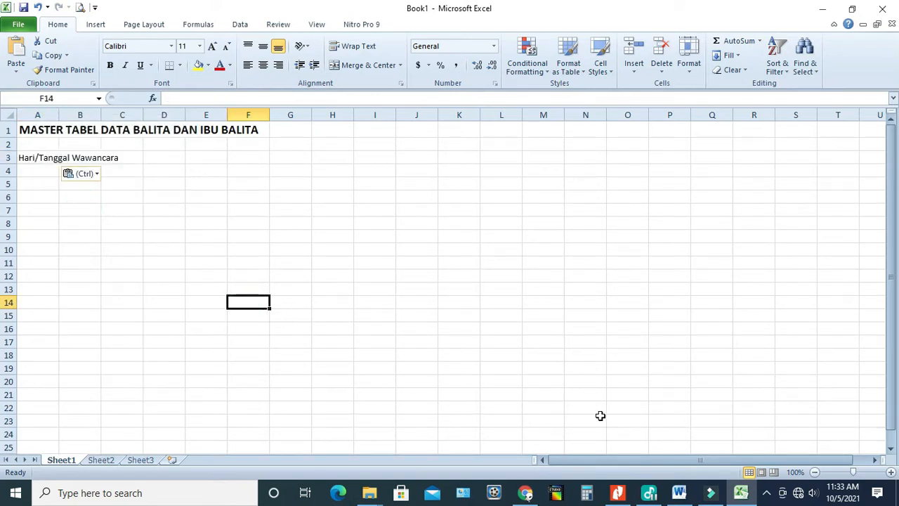
# - Copy "Tempat Wawancara" from the Word questionnaire into Excel cell A4, matching the destination formatting
pyautogui.click(678, 493)
pyautogui.moveTo(313, 297); pyautogui.dragTo(376, 297)
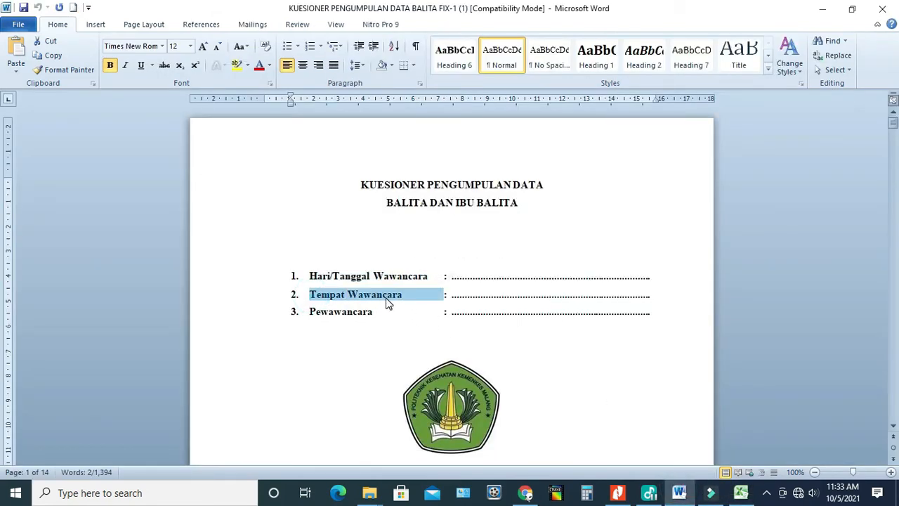
pyautogui.rightClick(387, 299)
pyautogui.click(424, 102)
pyautogui.click(741, 492)
pyautogui.rightClick(38, 171)
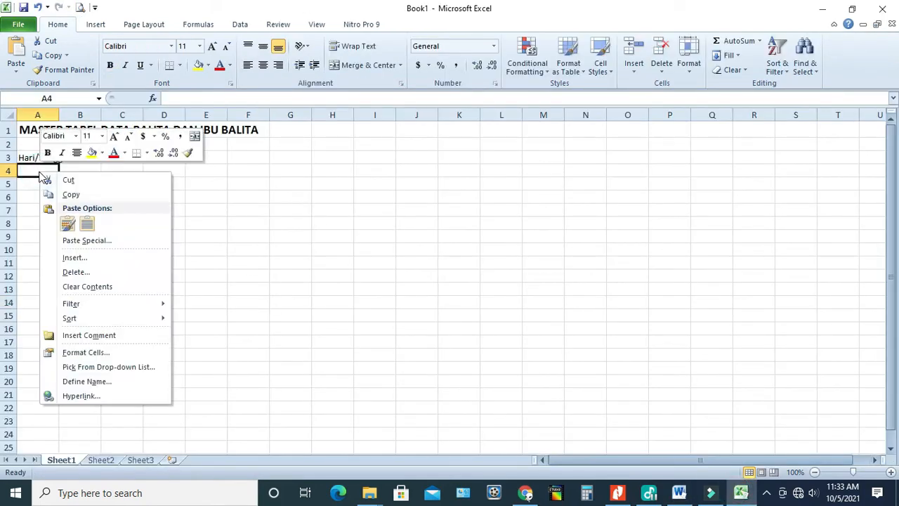
pyautogui.click(85, 223)
pyautogui.click(151, 294)
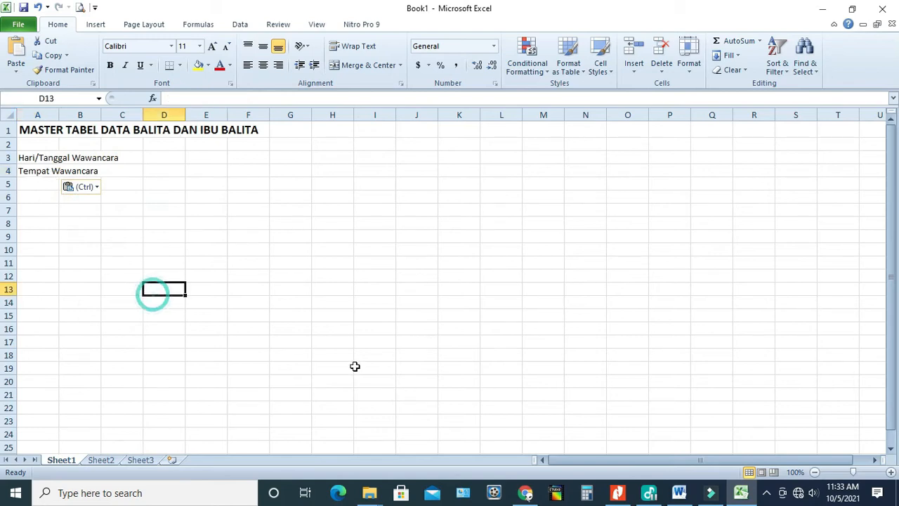
# - Copy "Pewawancara" from the Word questionnaire into Excel cell A5, matching the destination formatting
pyautogui.click(685, 495)
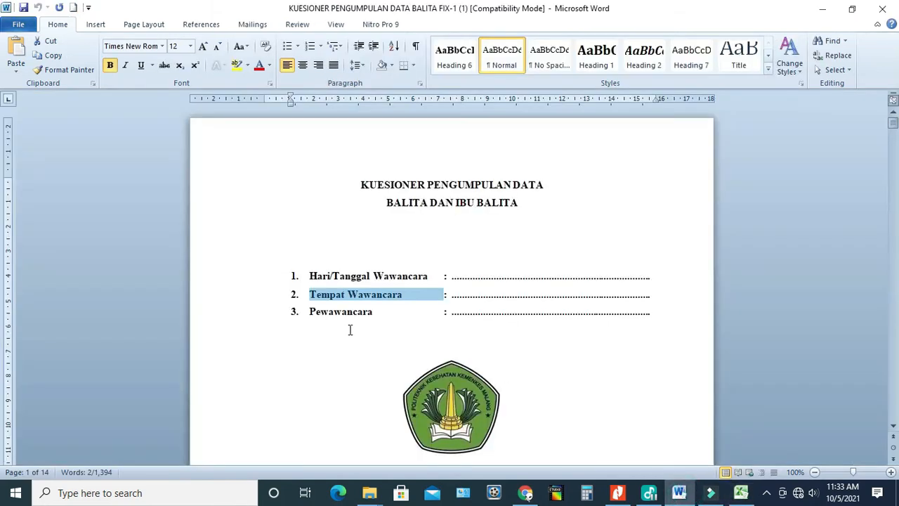
pyautogui.moveTo(309, 312); pyautogui.dragTo(369, 311)
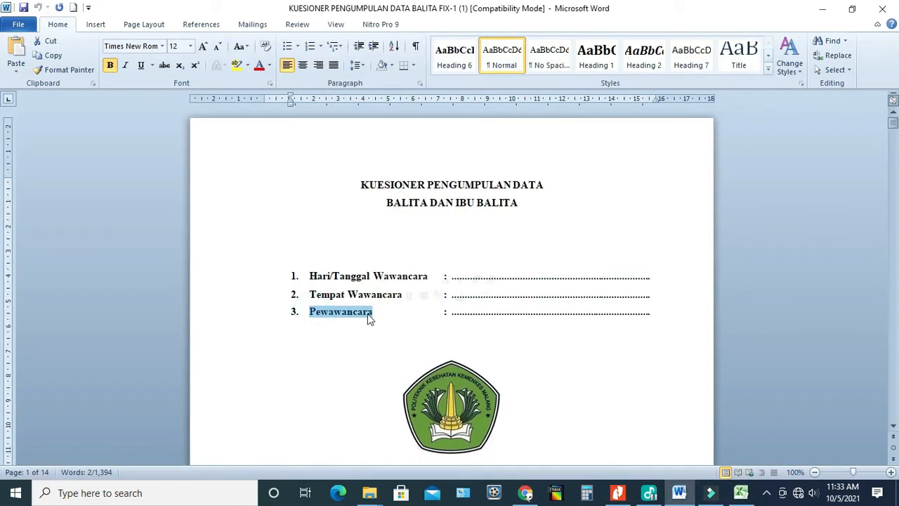
pyautogui.rightClick(359, 314)
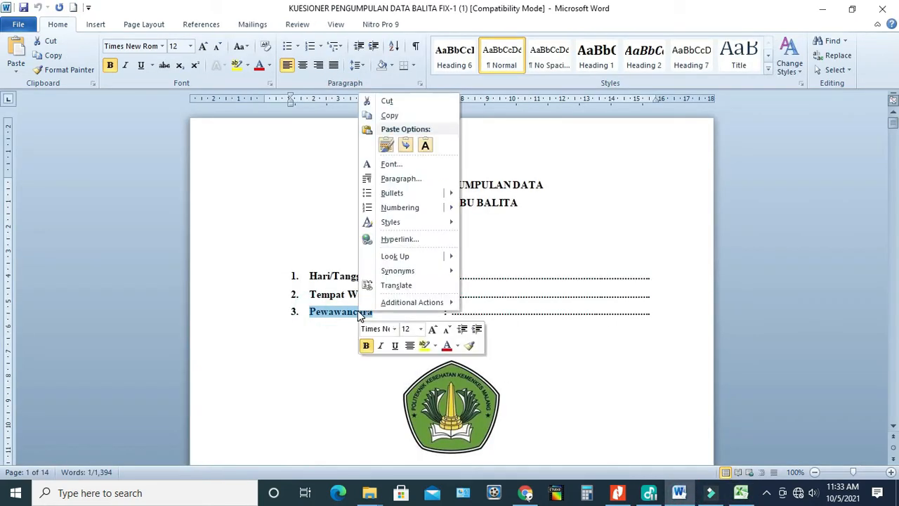
pyautogui.click(390, 115)
pyautogui.click(741, 492)
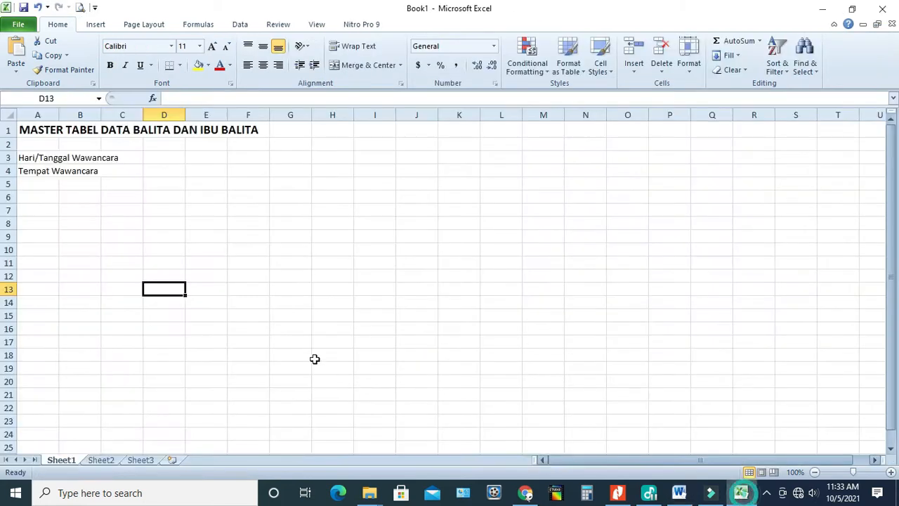
pyautogui.click(38, 184)
pyautogui.rightClick(38, 184)
pyautogui.click(86, 239)
pyautogui.click(160, 236)
# - Enter a colon in cell D3 and fill it down through D5 beside the three interview labels
pyautogui.click(168, 160)
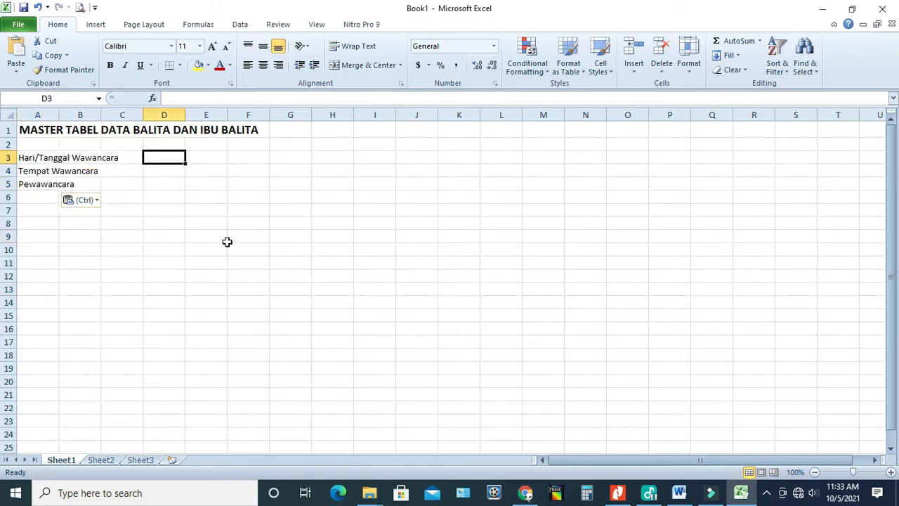
pyautogui.write(':')
pyautogui.press('Return')
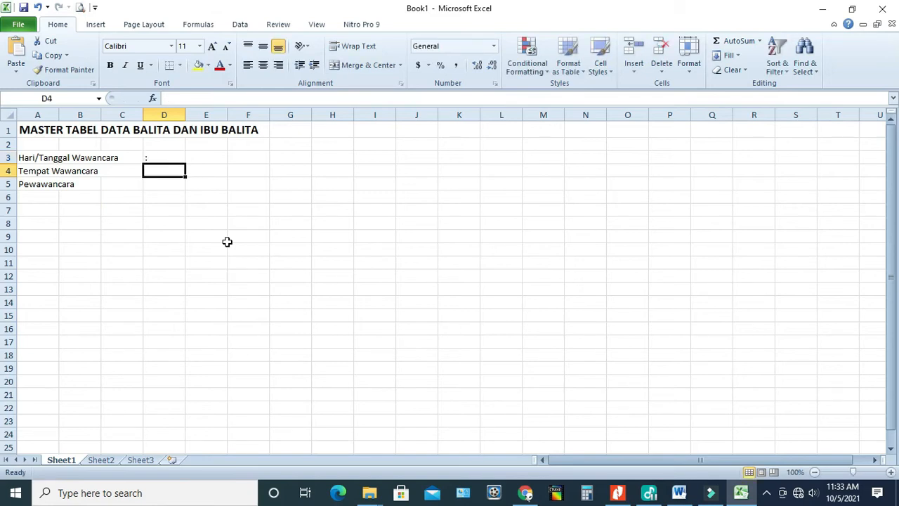
pyautogui.click(172, 160)
pyautogui.moveTo(186, 163); pyautogui.dragTo(192, 203)
pyautogui.click(169, 213)
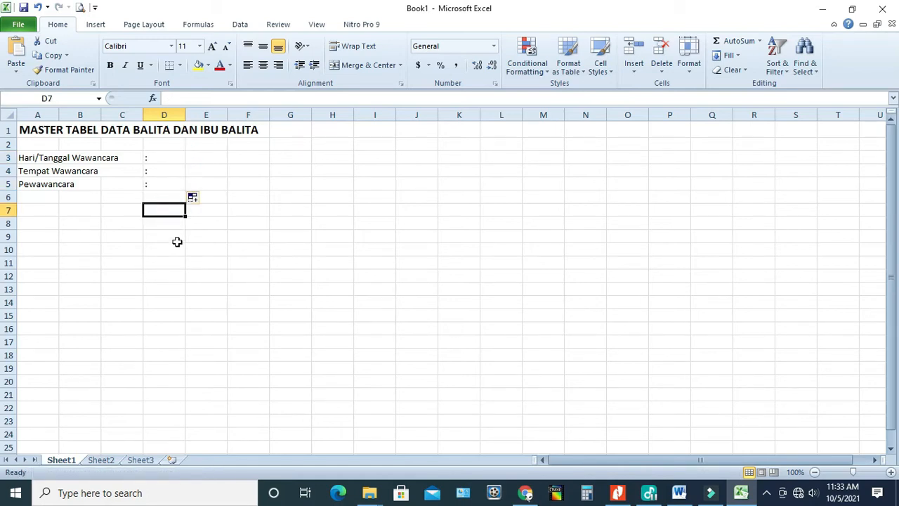
# - Consult the mother-and-toddler identity section of the Word questionnaire, and enter "Karakteristik IB" in Excel cell A8
pyautogui.click(679, 492)
pyautogui.scroll(-5, 382, 364)
pyautogui.scroll(-12, 382, 364)
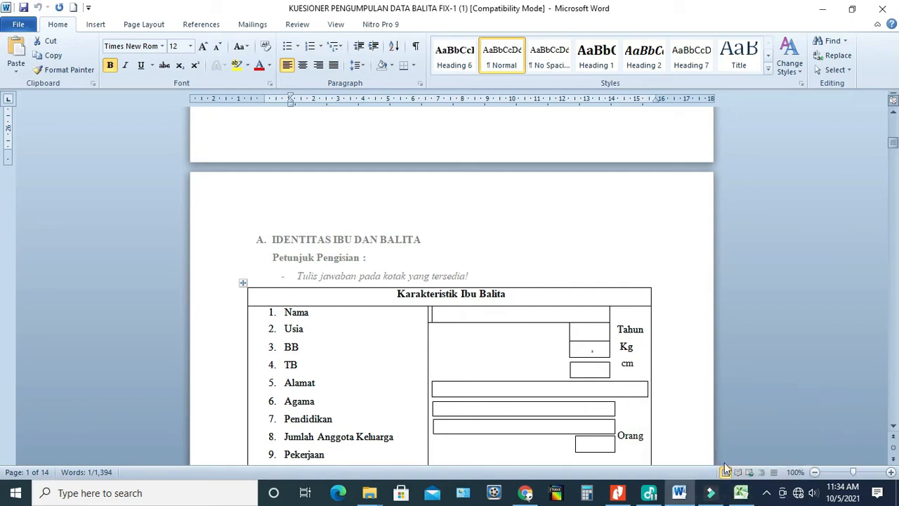
pyautogui.click(741, 492)
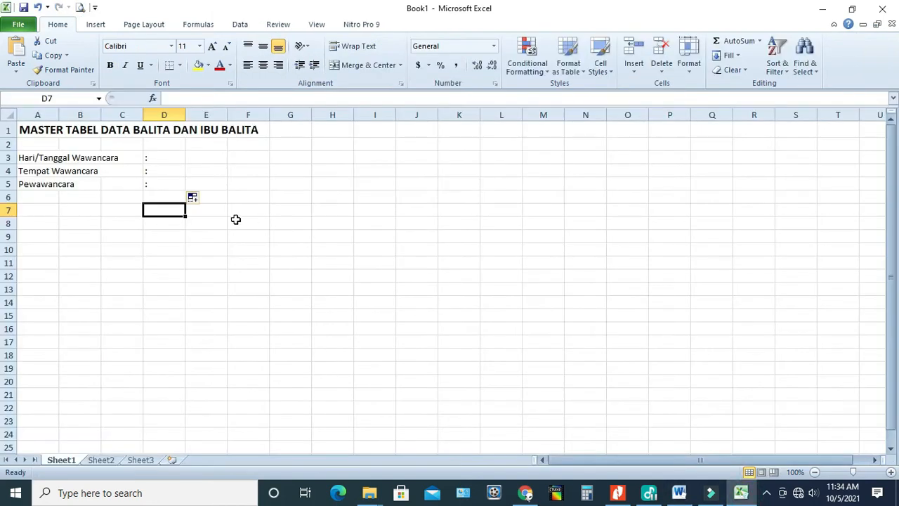
pyautogui.click(37, 225)
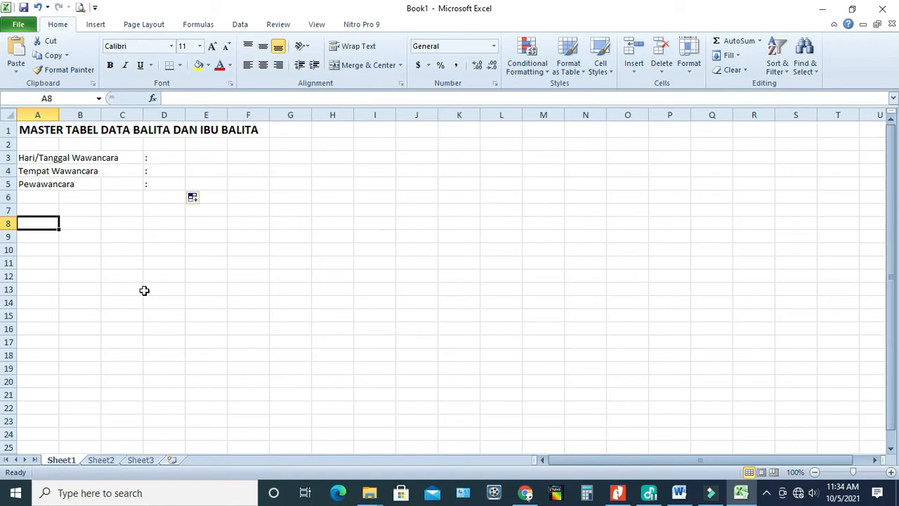
pyautogui.write('kARA')
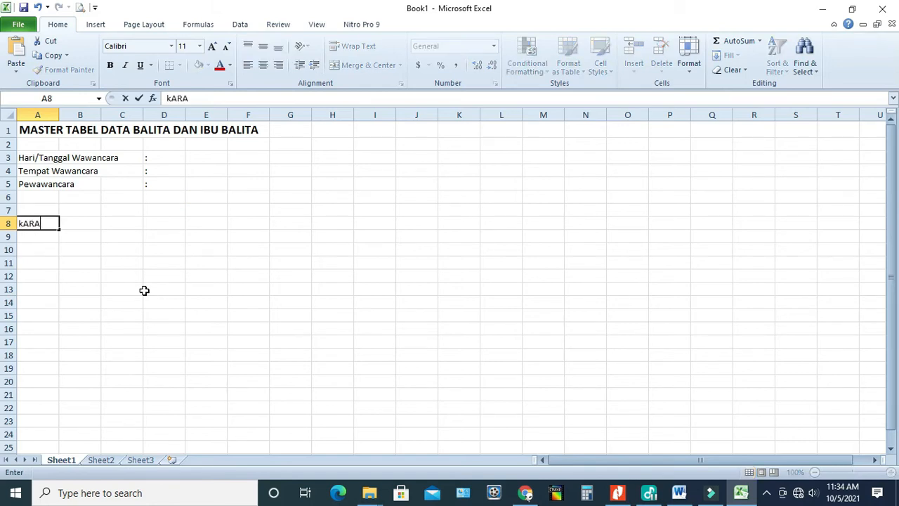
pyautogui.press('BackSpace')
pyautogui.press('BackSpace')
pyautogui.press('BackSpace')
pyautogui.write('Karakteri')
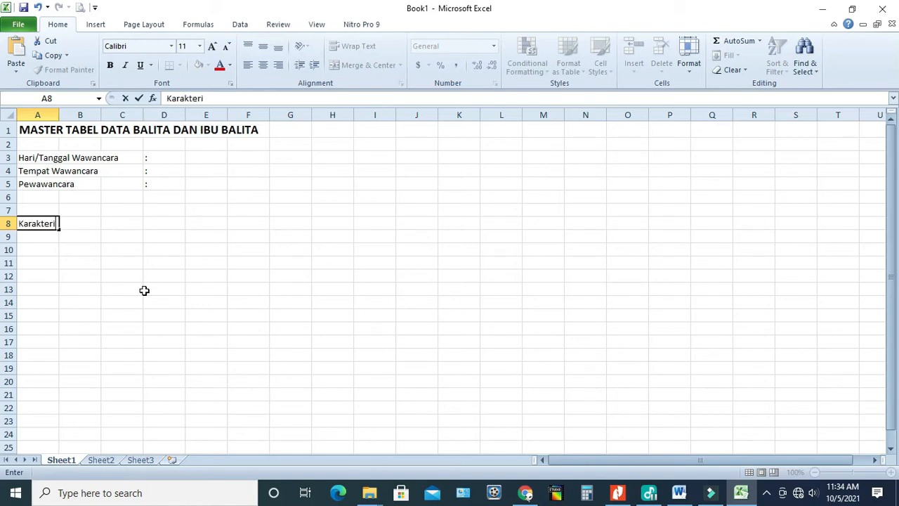
pyautogui.write('stik IB')
pyautogui.click(144, 290)
# - Widen column A so that the heading in A8 fits within the cell
pyautogui.moveTo(60, 115); pyautogui.dragTo(89, 115)
pyautogui.click(121, 263)
pyautogui.click(62, 239)
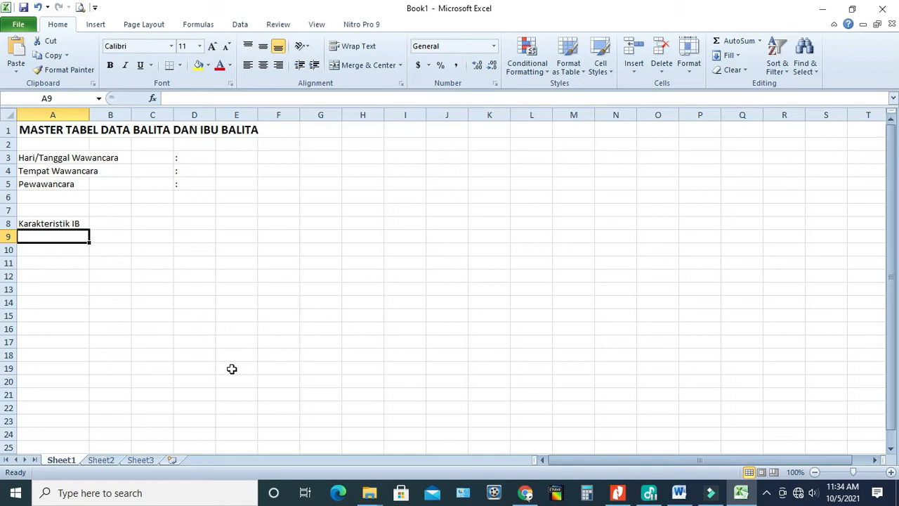
pyautogui.click(84, 275)
pyautogui.click(63, 239)
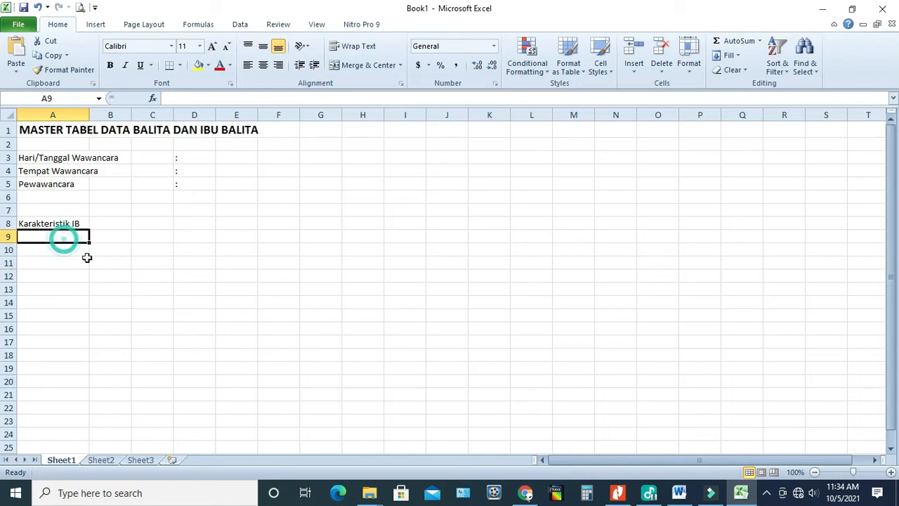
# - Check the field names in the Word questionnaire and enter the headers "Nama", "Usia" and "BB" in Excel cells A10 to C10
pyautogui.click(679, 492)
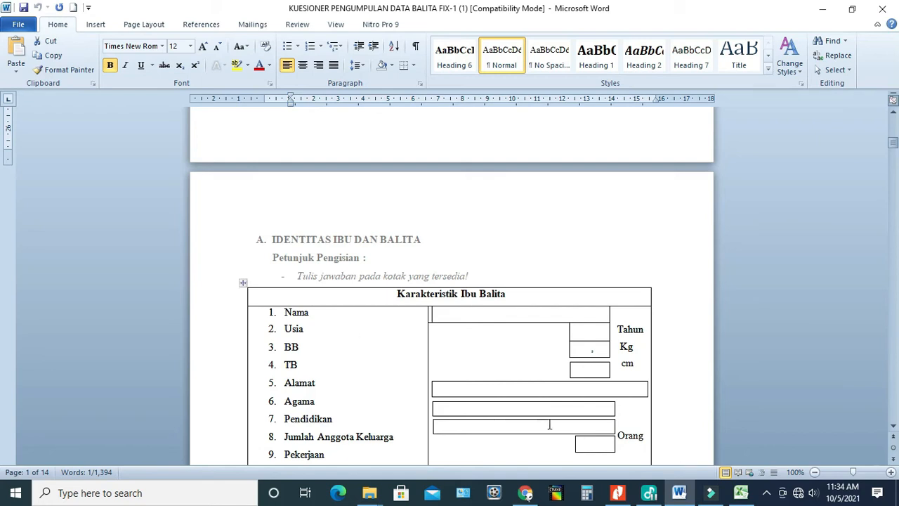
pyautogui.click(741, 493)
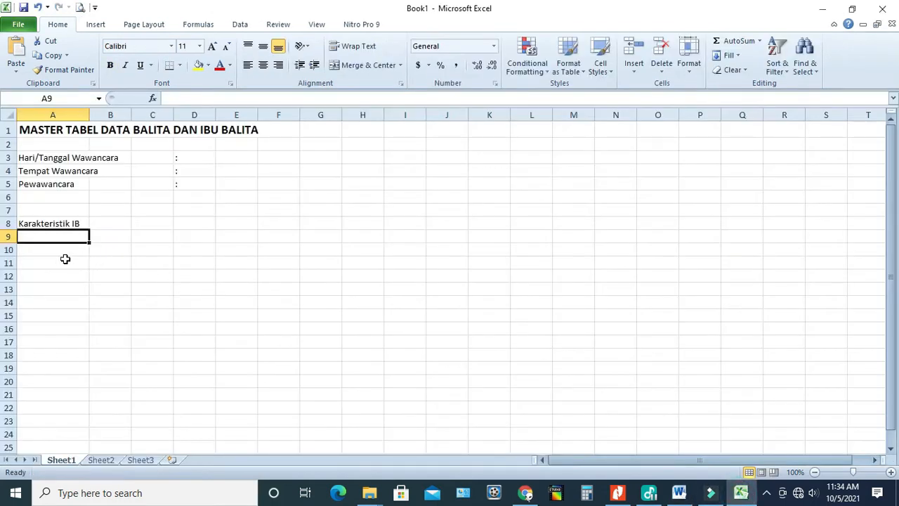
pyautogui.click(66, 259)
pyautogui.click(33, 239)
pyautogui.click(37, 251)
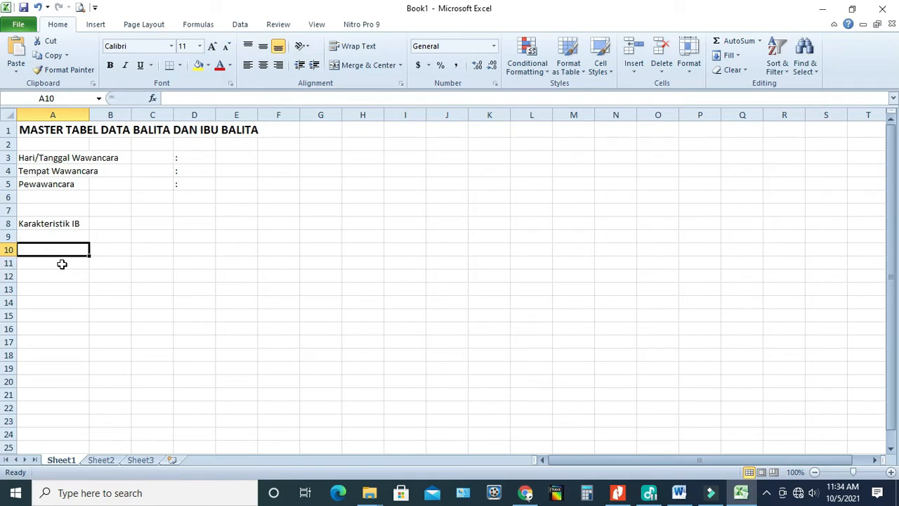
pyautogui.write('N')
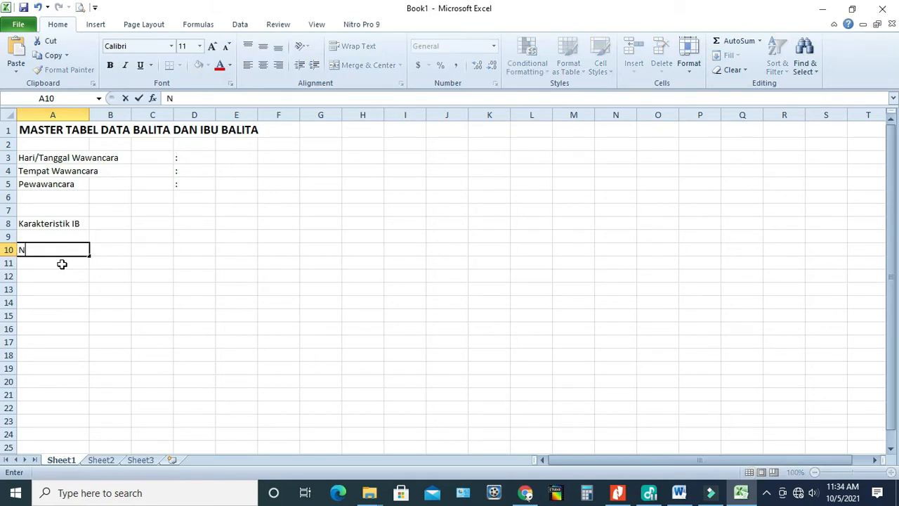
pyautogui.write('ama')
pyautogui.click(124, 249)
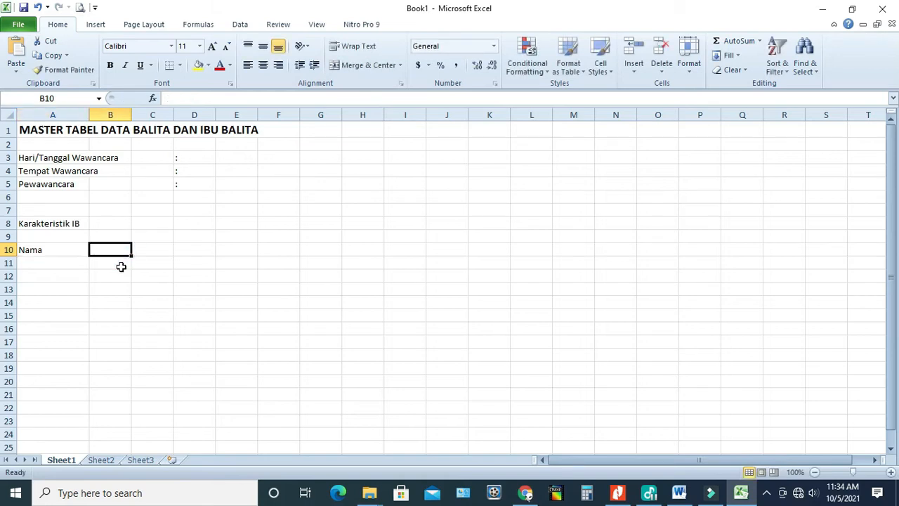
pyautogui.write('Usia')
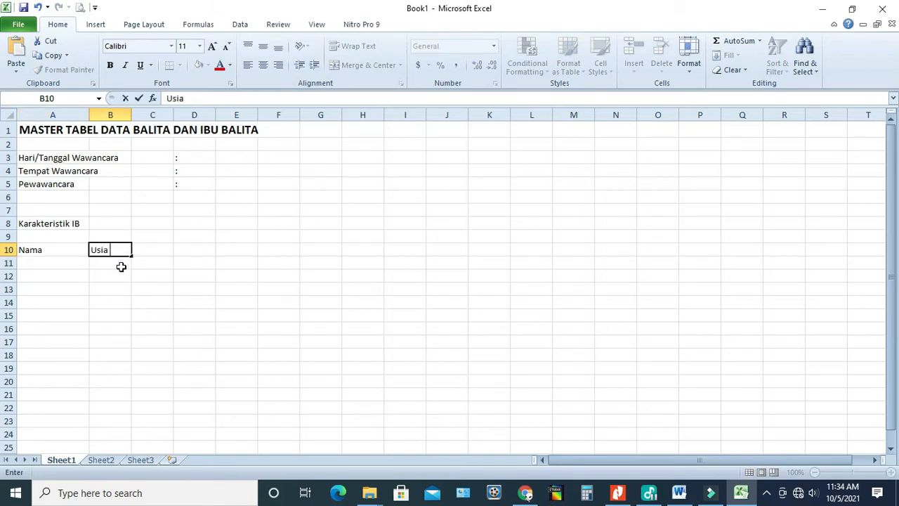
pyautogui.press('Tab')
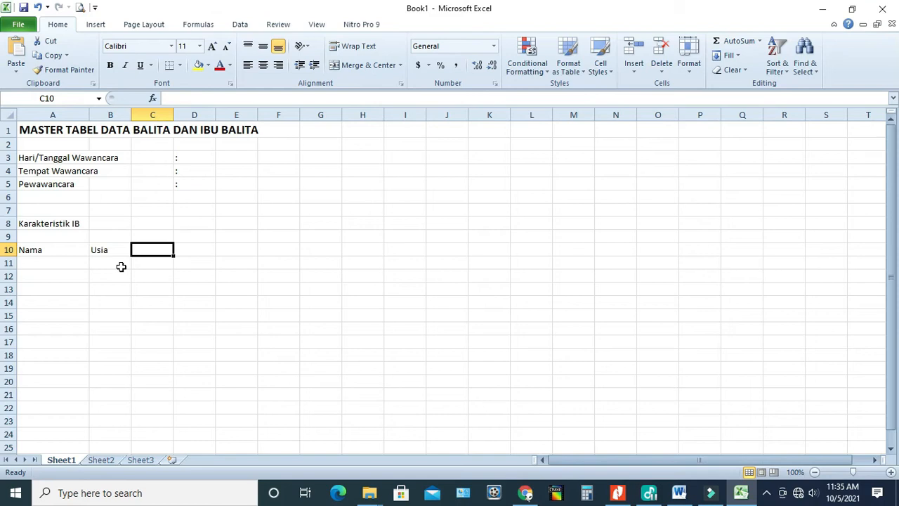
pyautogui.write('B')
pyautogui.press('Return')
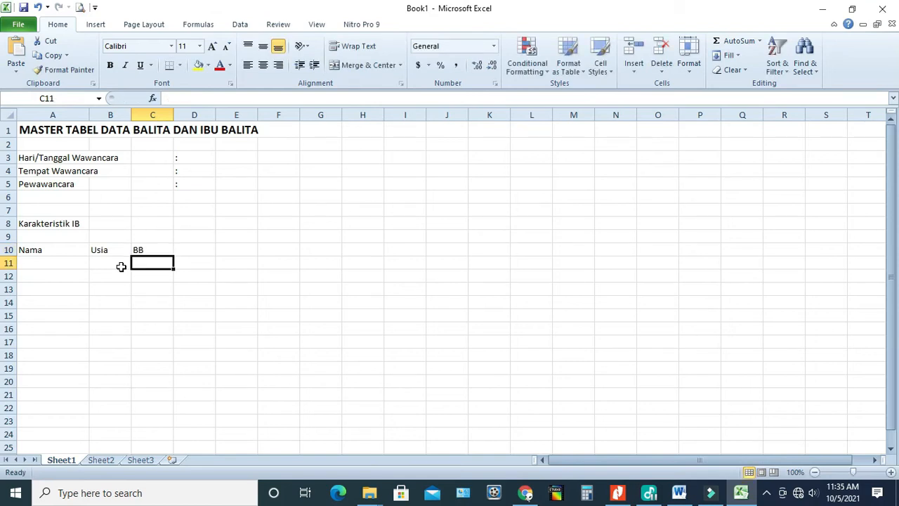
# - Change the section heading in cell A8 to "Karakteristik Ibu Balita"
pyautogui.click(42, 225)
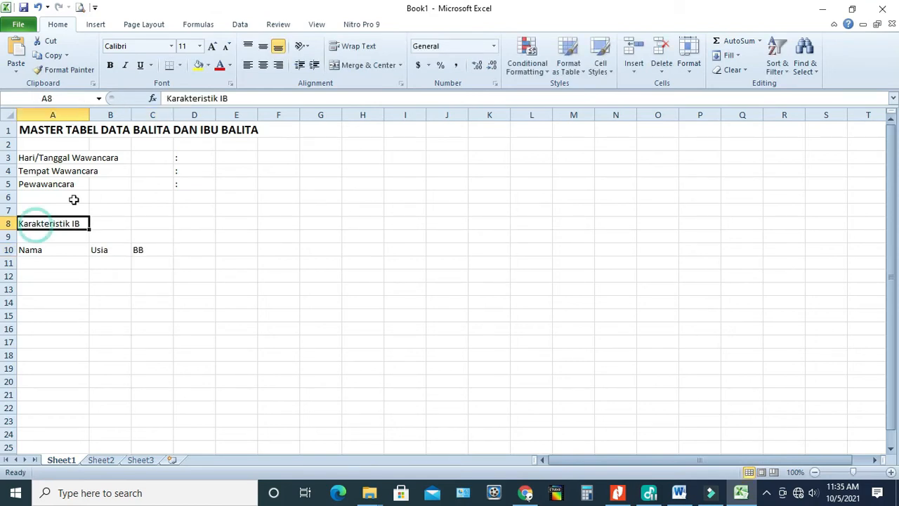
pyautogui.click(229, 99)
pyautogui.press('BackSpace')
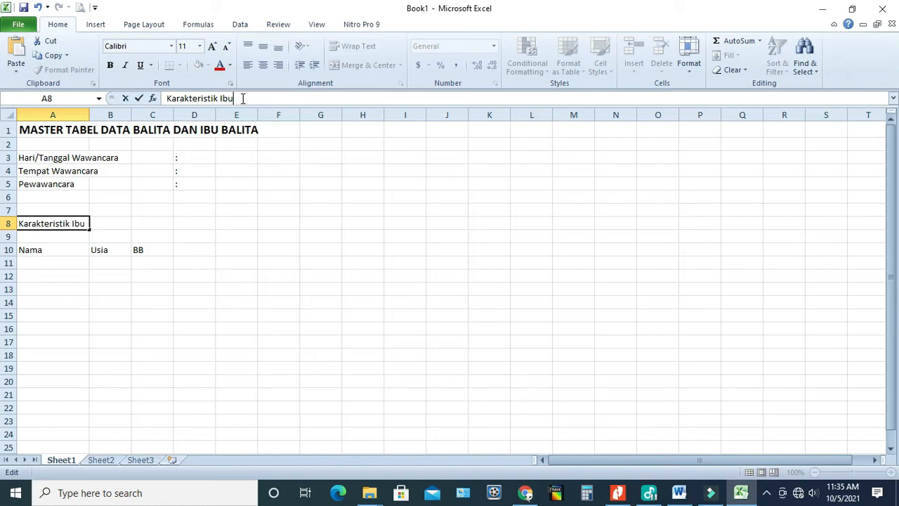
pyautogui.write('bu Balita')
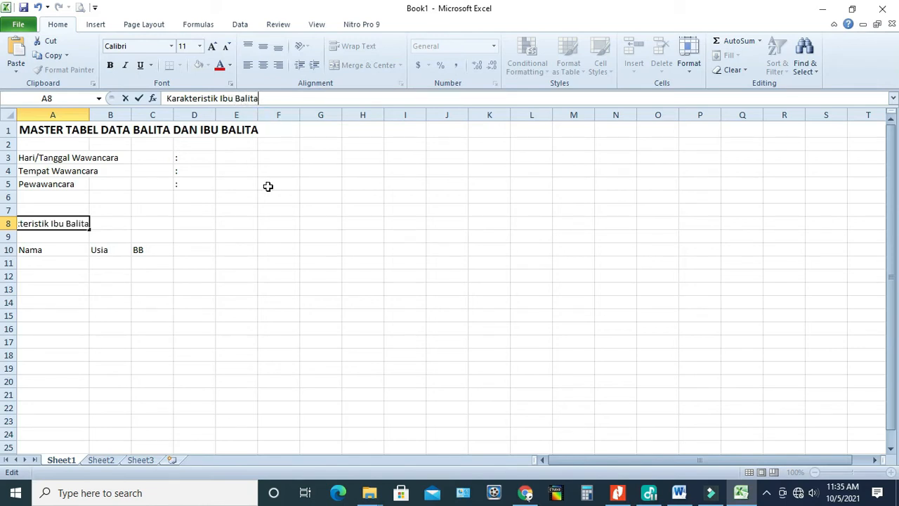
pyautogui.click(223, 275)
pyautogui.click(195, 300)
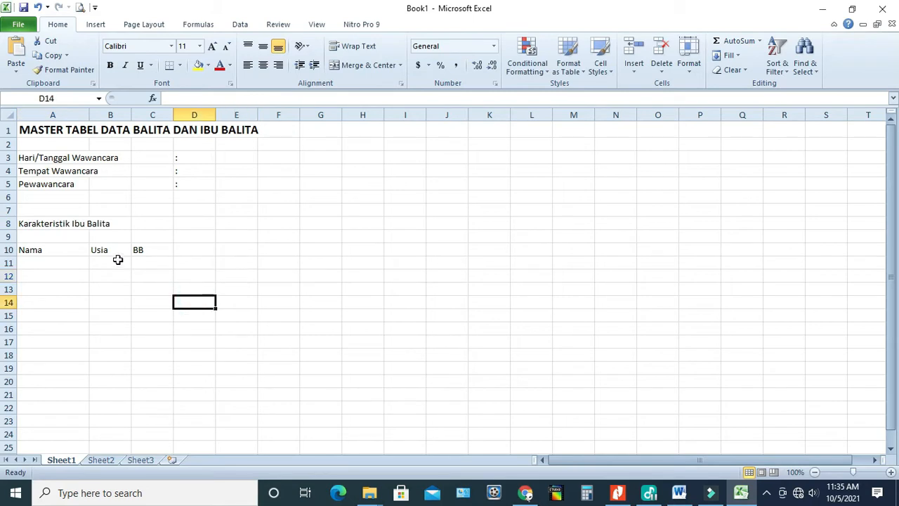
# - Look up the next fields in the Word questionnaire and enter "TB", "Alamat" and "Agama" in Excel cells D10 to F10
pyautogui.click(676, 496)
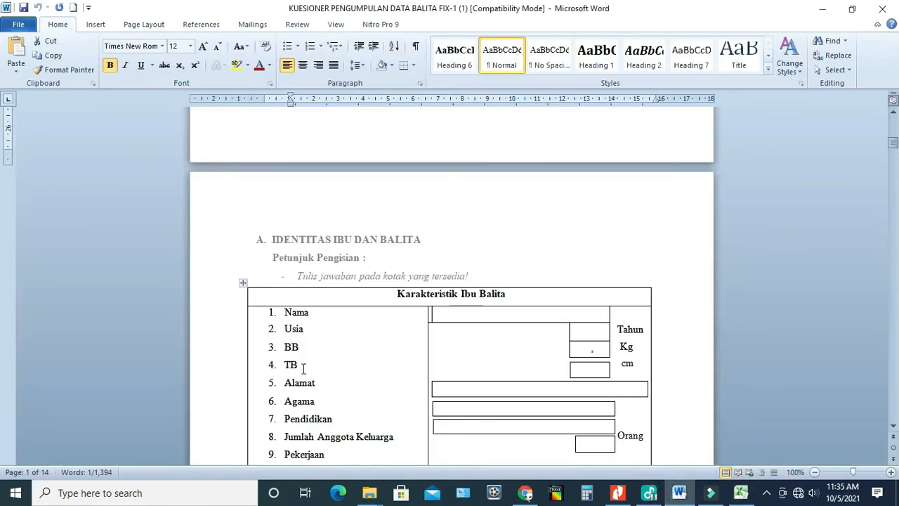
pyautogui.scroll(-1, 303, 368)
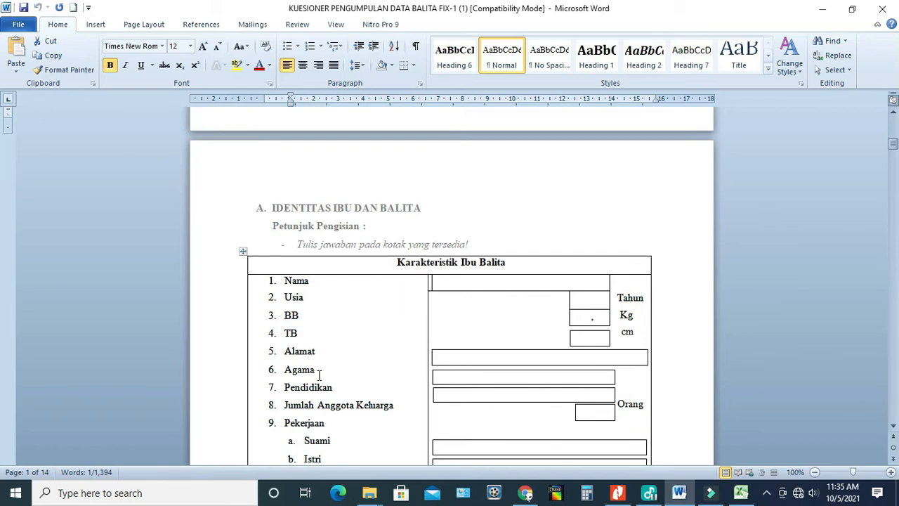
pyautogui.click(741, 495)
pyautogui.click(194, 251)
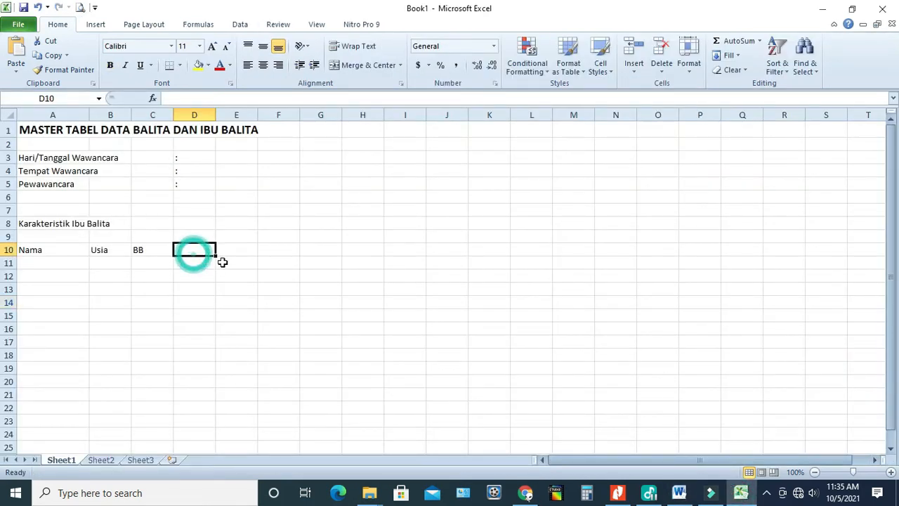
pyautogui.write('t')
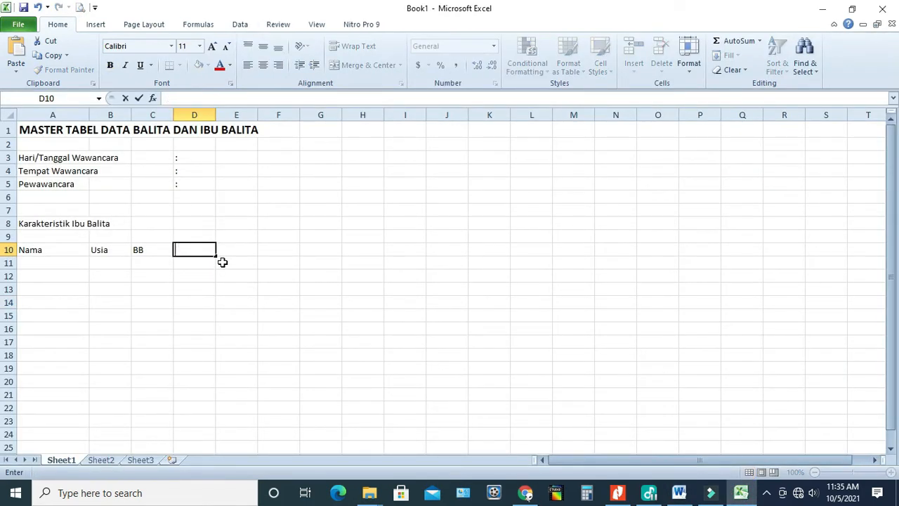
pyautogui.write('B')
pyautogui.press('Tab')
pyautogui.write('A')
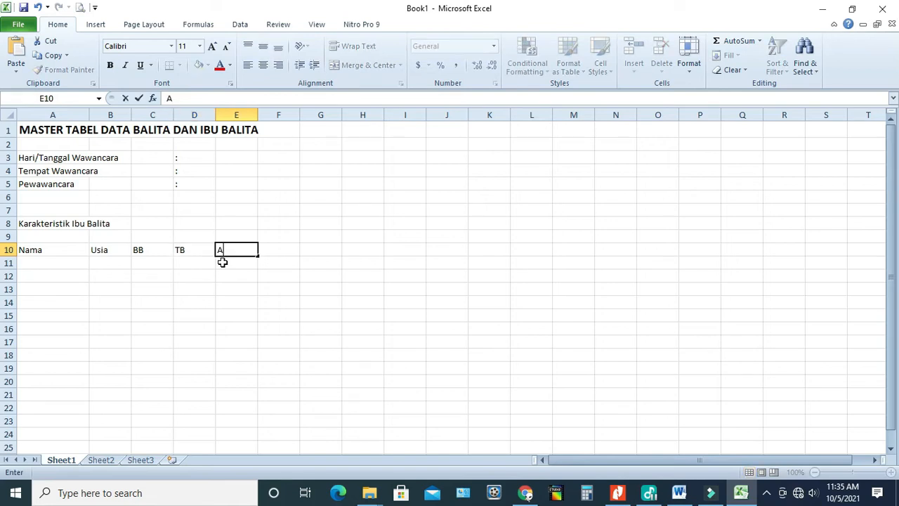
pyautogui.write('lamat')
pyautogui.press('Tab')
pyautogui.write('Agama')
pyautogui.click(290, 314)
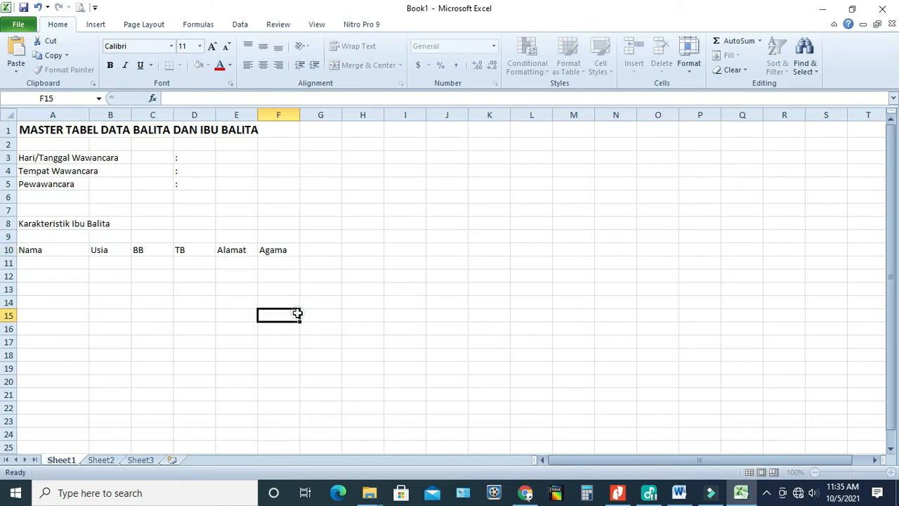
# - Review the remaining mother characteristics in the Word questionnaire and enter the header "Pendidikan" in Excel cell G10
pyautogui.click(682, 495)
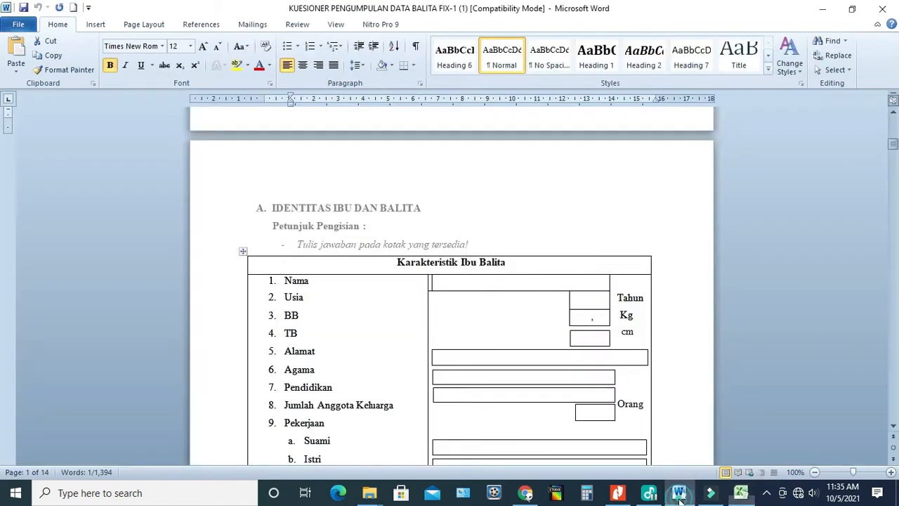
pyautogui.scroll(-1, 506, 388)
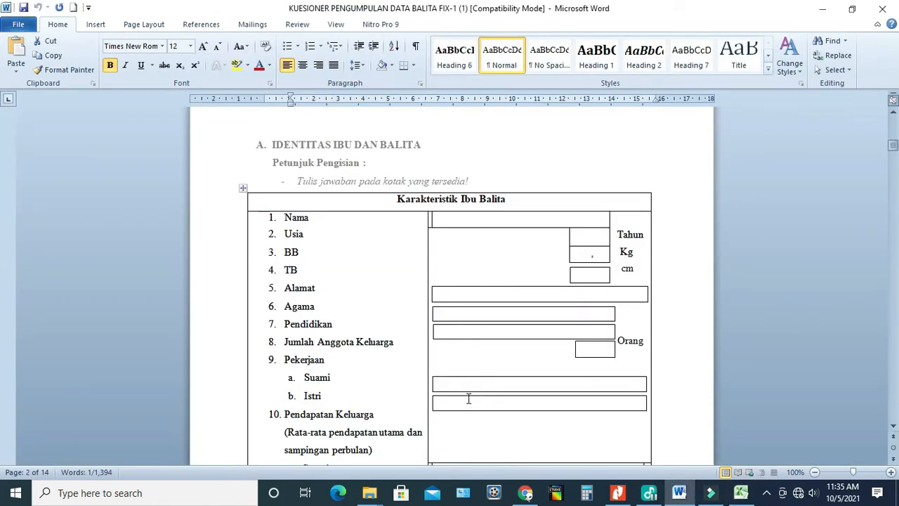
pyautogui.scroll(-1, 382, 387)
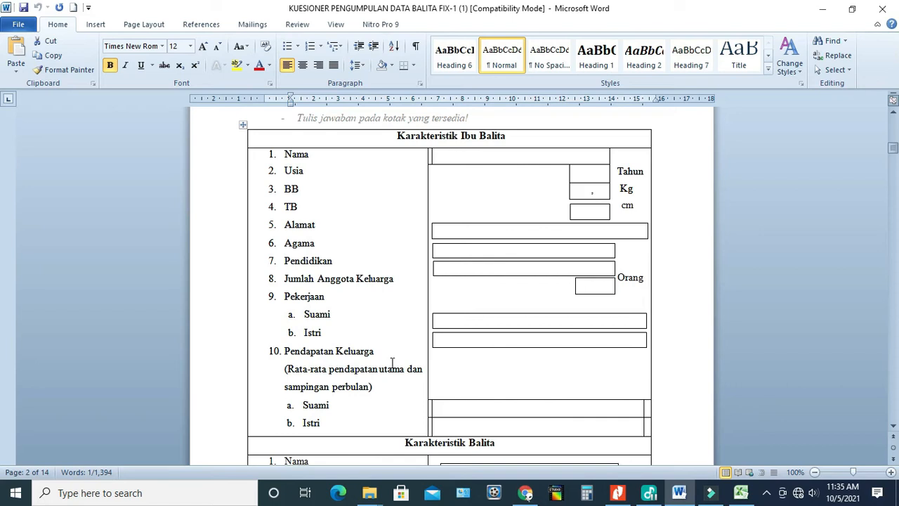
pyautogui.scroll(1, 351, 361)
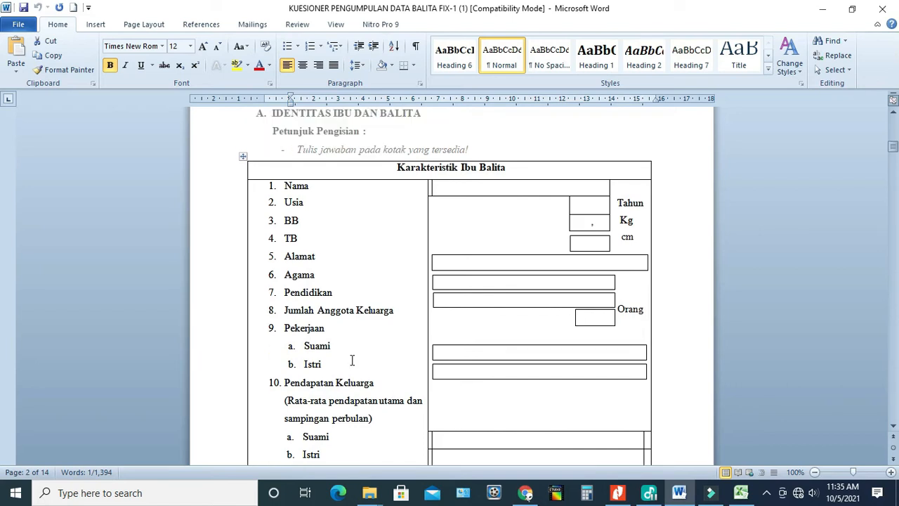
pyautogui.scroll(3, 352, 360)
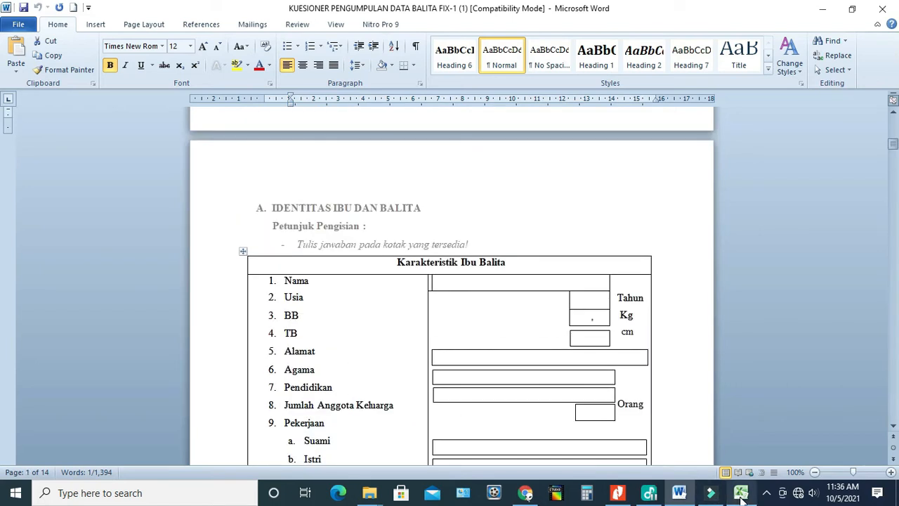
pyautogui.moveTo(685, 496)
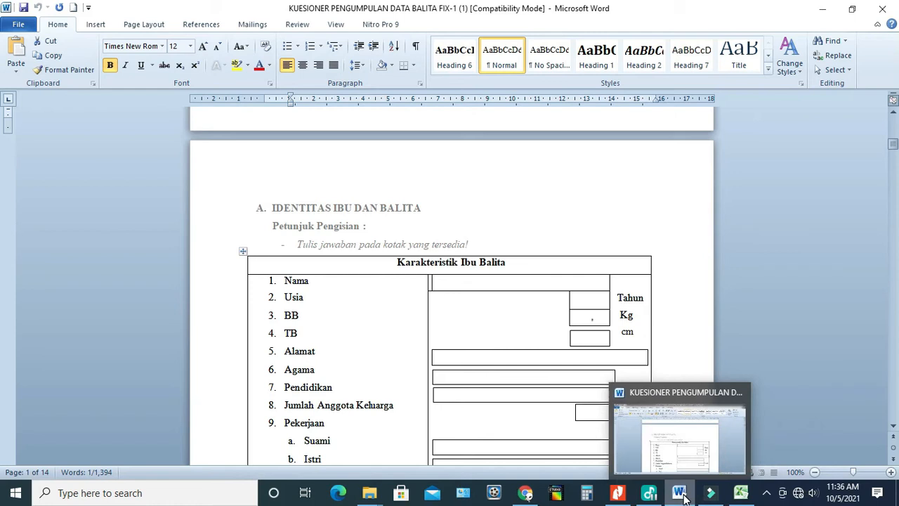
pyautogui.moveTo(743, 496)
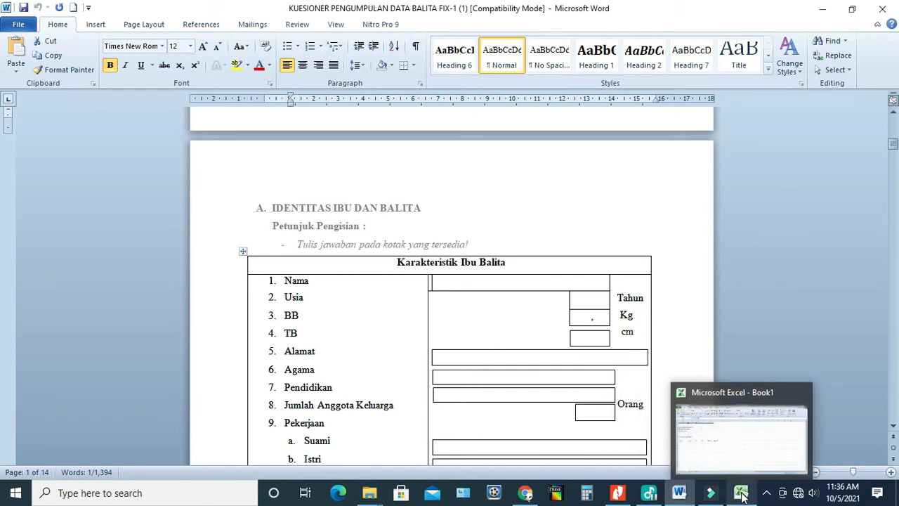
pyautogui.click(742, 496)
pyautogui.click(322, 251)
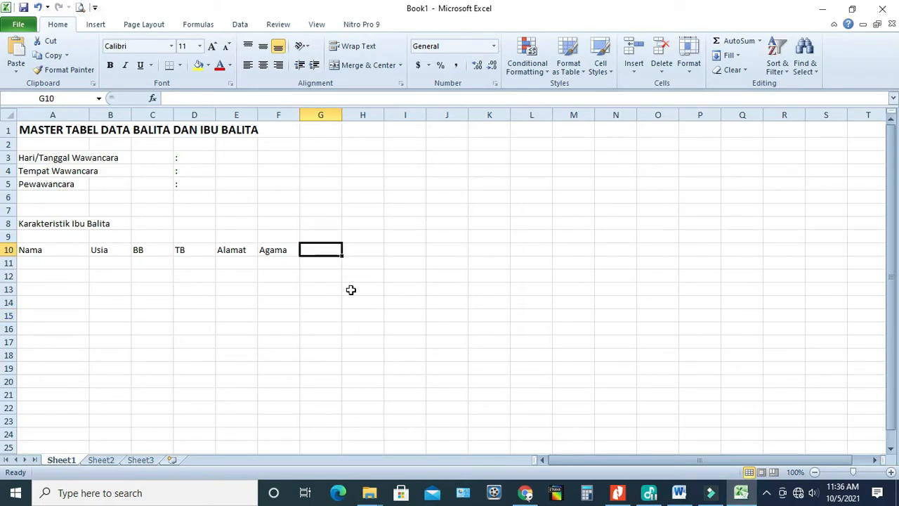
pyautogui.write('Pen')
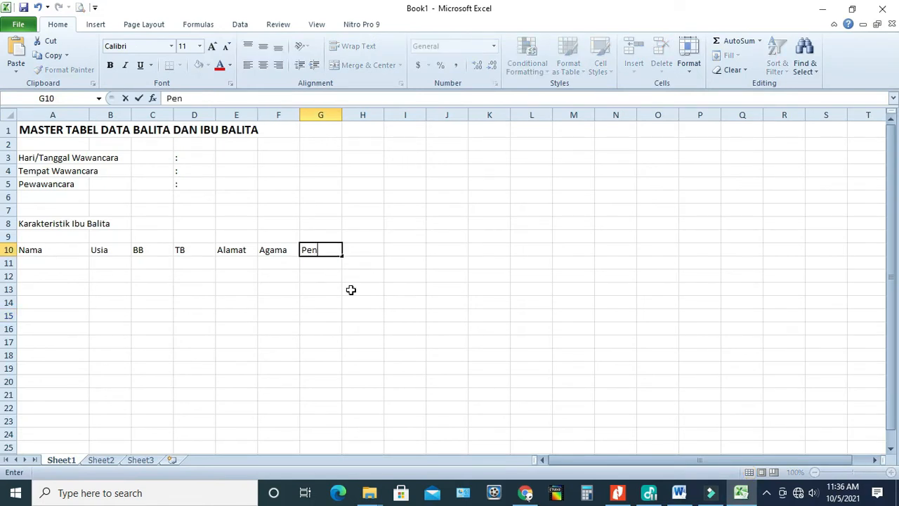
pyautogui.write('didikan')
pyautogui.press('Tab')
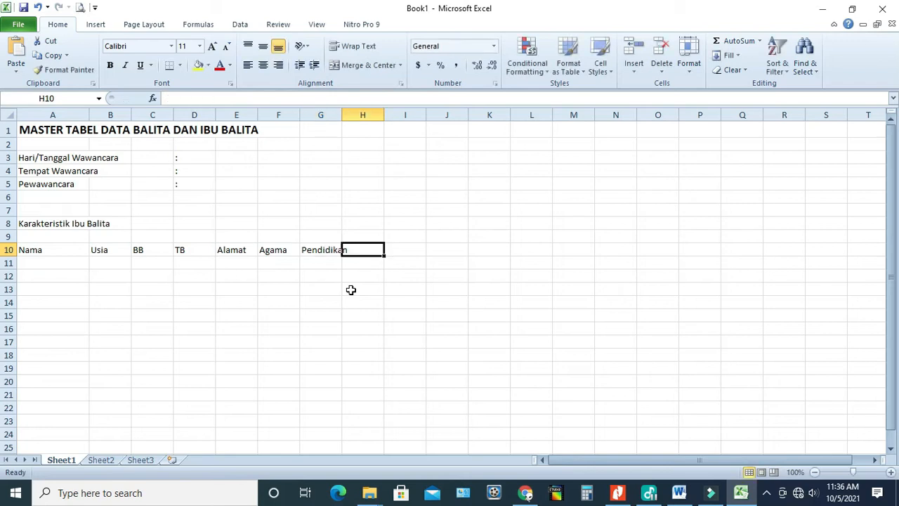
# - Enter the header "Jmlah Angg Kelg" in cell H10 and fit the widths of columns G and H to their headers
pyautogui.write('Jmlah Angg')
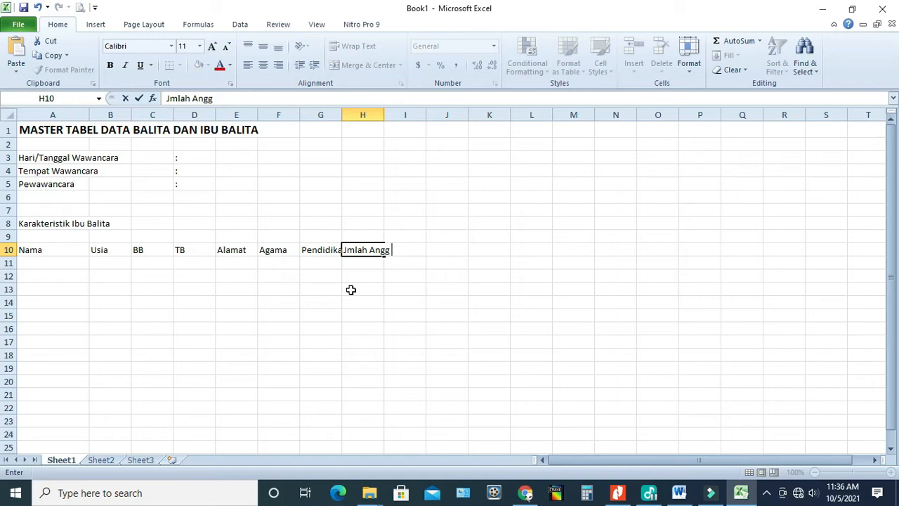
pyautogui.write(' Kelg')
pyautogui.click(350, 290)
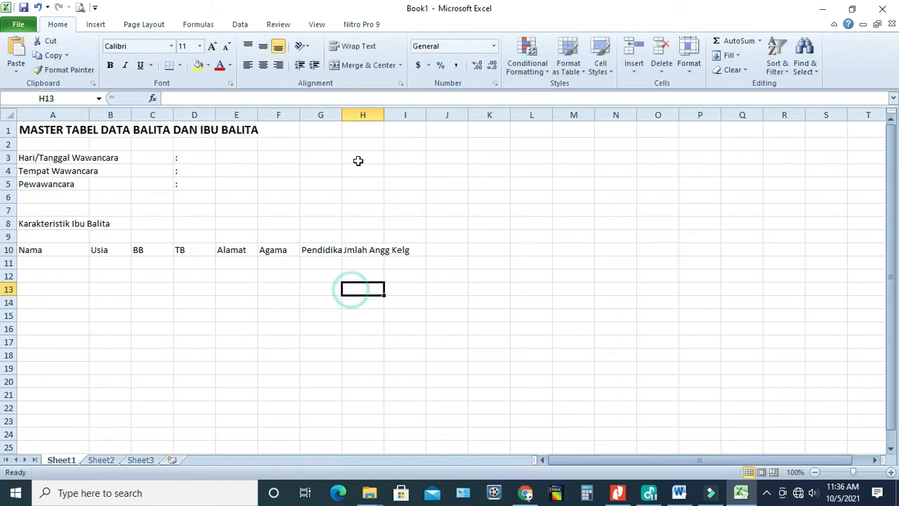
pyautogui.doubleClick(343, 115)
pyautogui.moveTo(393, 113); pyautogui.dragTo(396, 111)
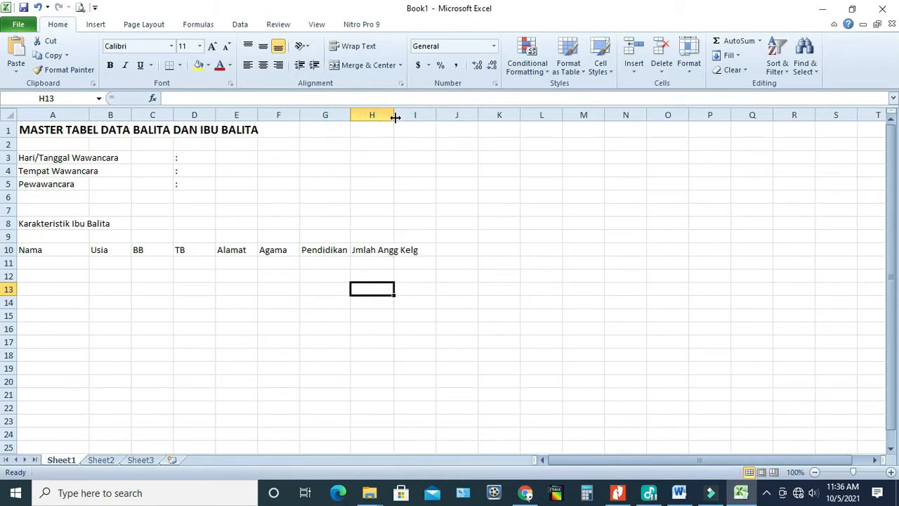
pyautogui.doubleClick(396, 111)
pyautogui.click(450, 317)
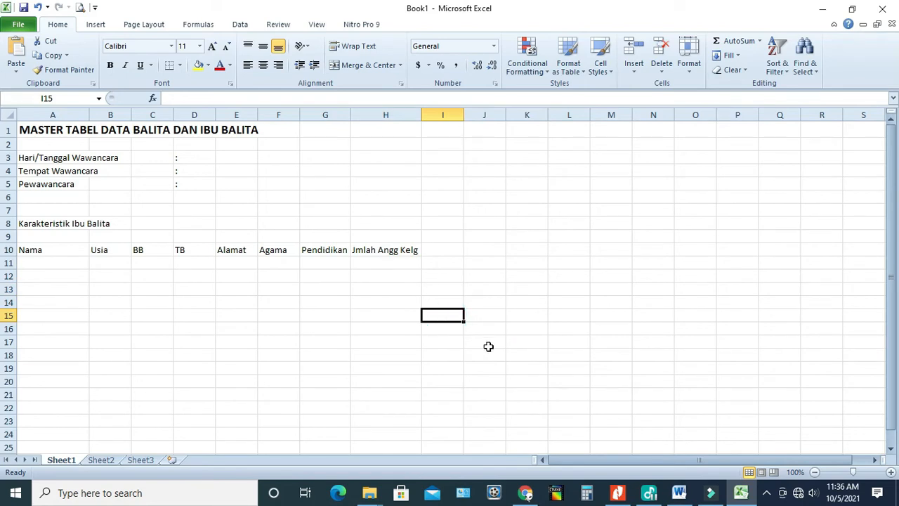
# - Look up the next mother characteristic in the Word questionnaire and enter the header "Pekerjaan" in Excel cell I10
pyautogui.click(685, 492)
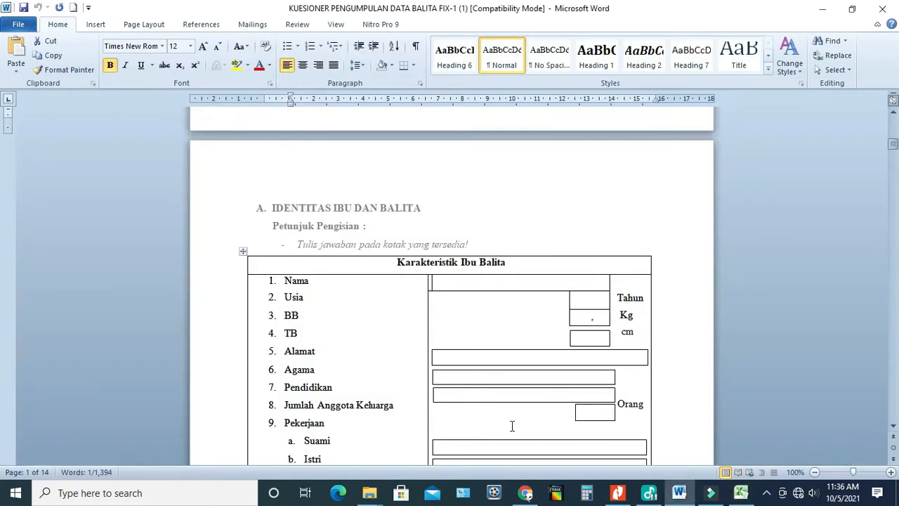
pyautogui.scroll(-3, 512, 426)
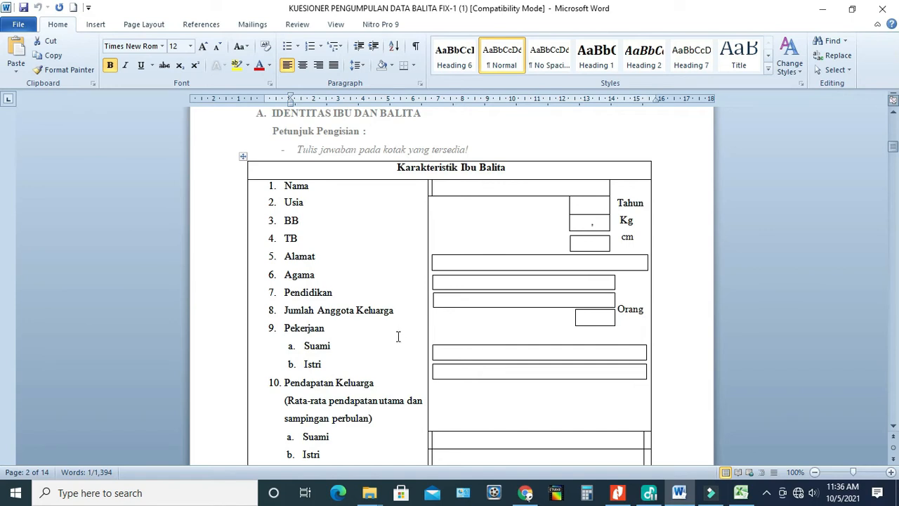
pyautogui.scroll(-2, 451, 369)
pyautogui.scroll(3, 450, 369)
pyautogui.scroll(-3, 451, 371)
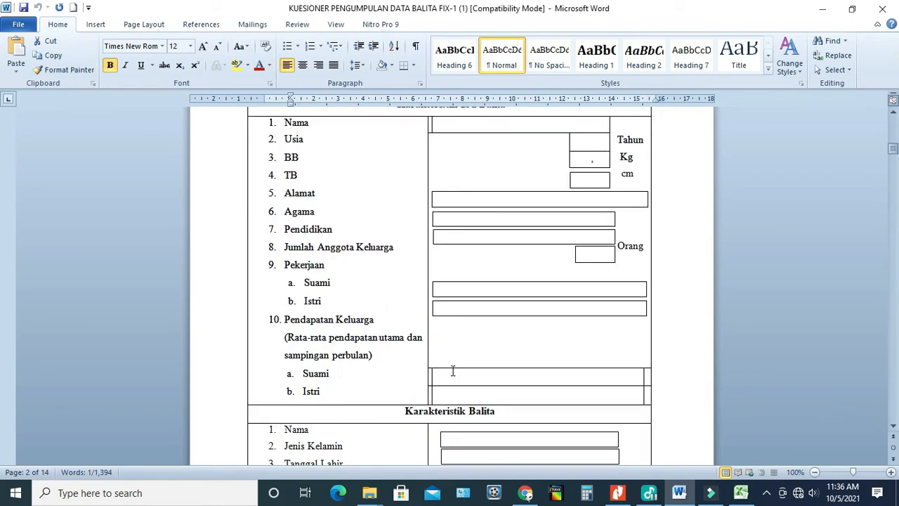
pyautogui.scroll(1, 453, 371)
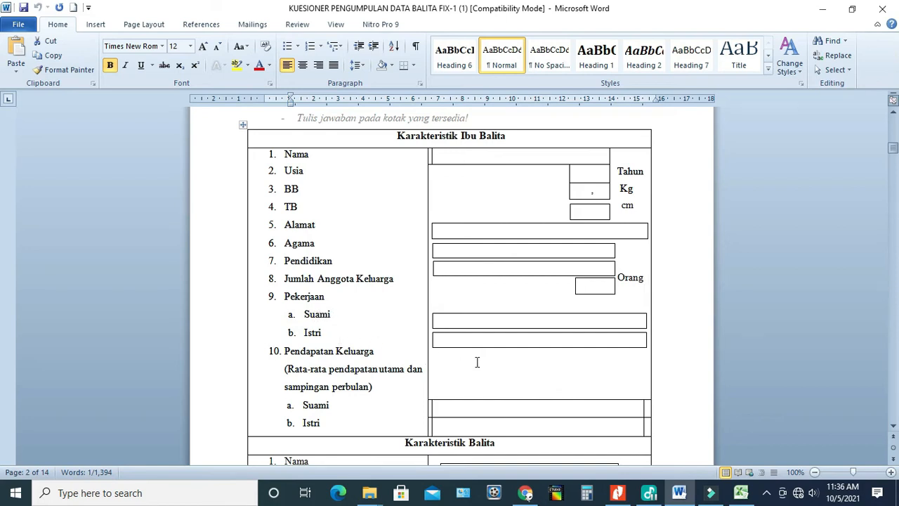
pyautogui.click(741, 492)
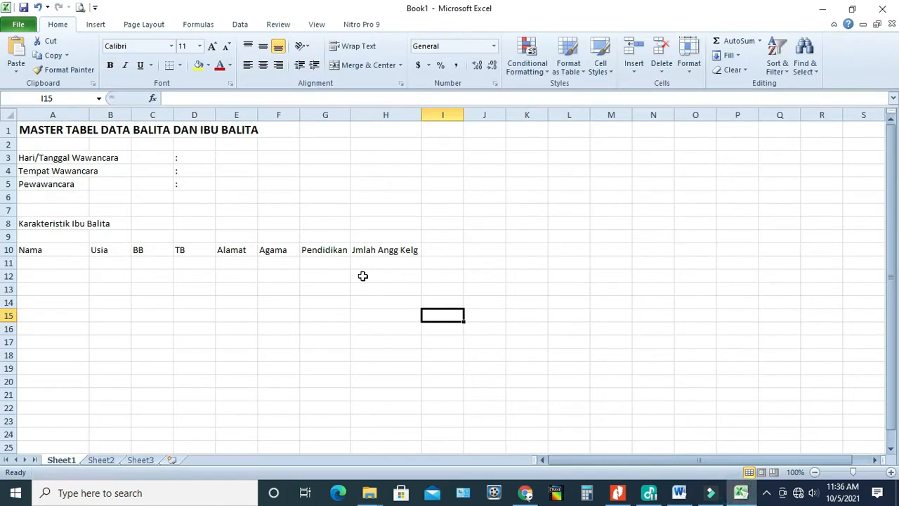
pyautogui.click(440, 252)
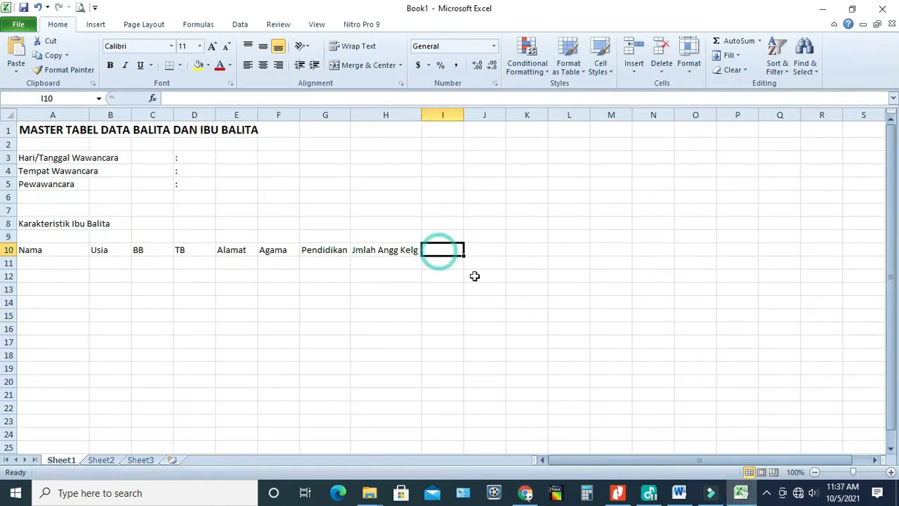
pyautogui.write('P')
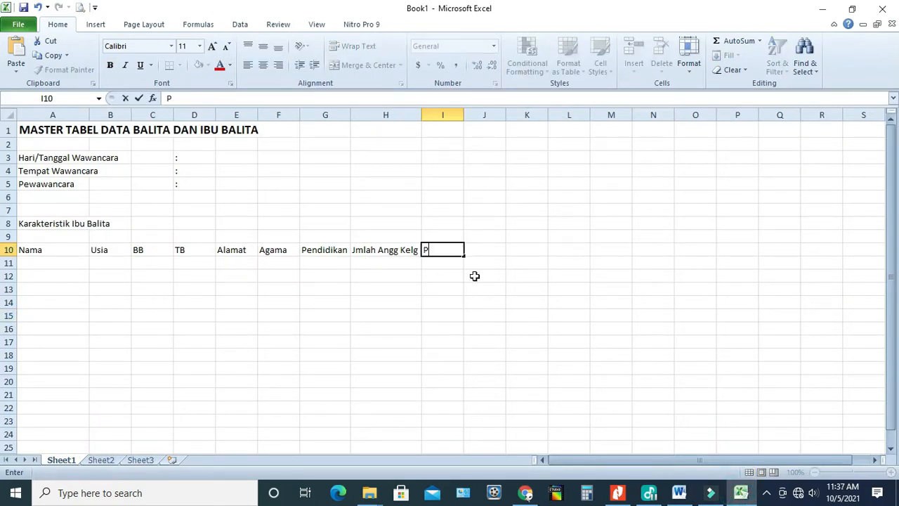
pyautogui.write('ekerjaan')
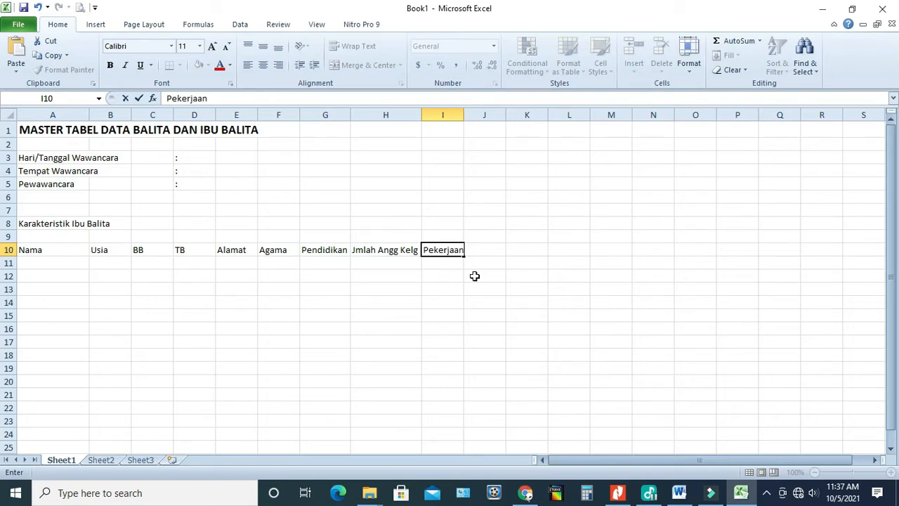
# - Enter the subheaders "Istri" in cell I11 and "Suami" in cell J11 beneath "Pekerjaan"
pyautogui.click(439, 263)
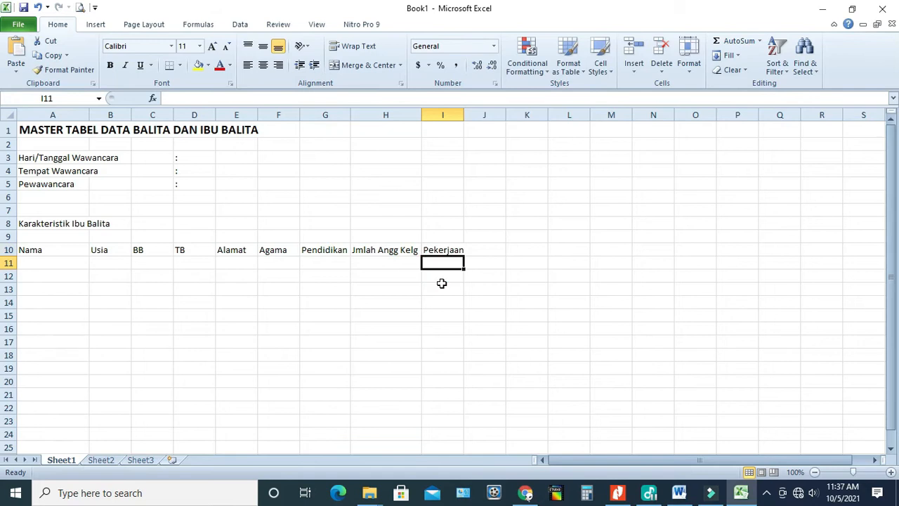
pyautogui.write('Istri')
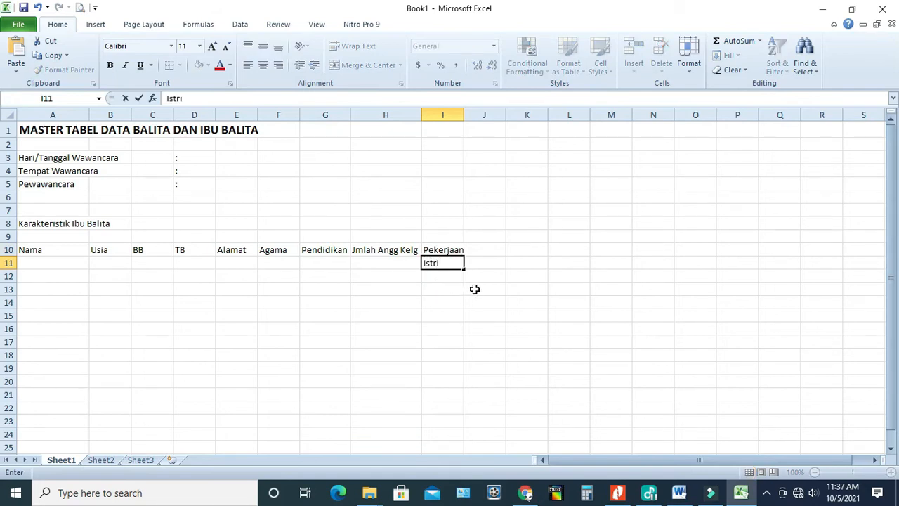
pyautogui.click(474, 265)
pyautogui.write('S')
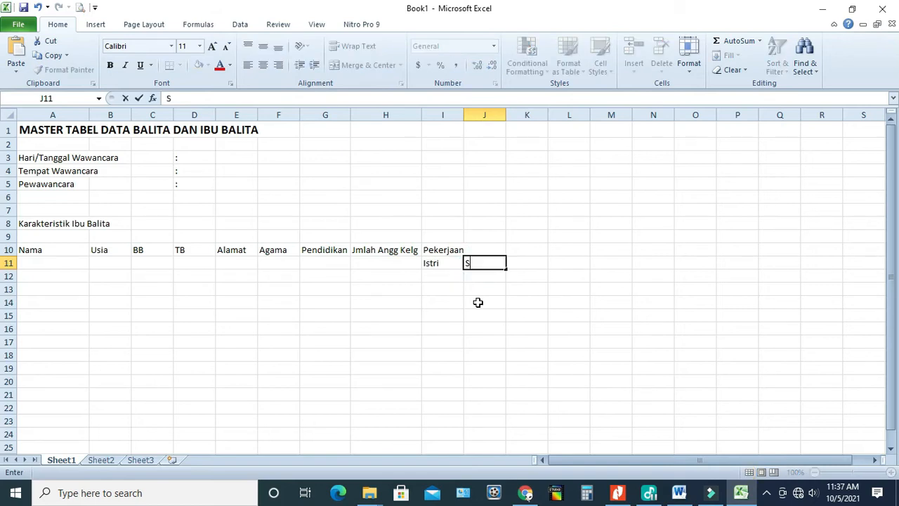
pyautogui.write('uami')
pyautogui.click(478, 302)
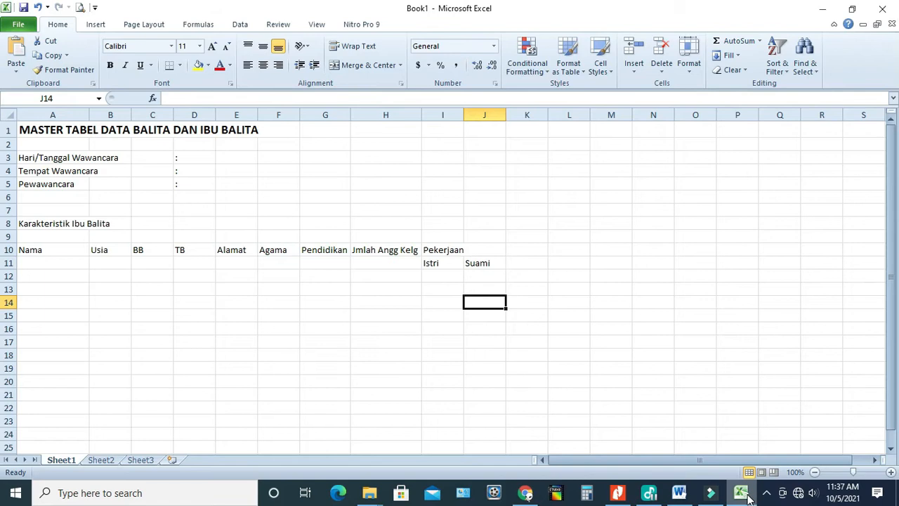
# - Check the family income field in the Word questionnaire and enter the header "Pendptan Klg" in Excel cell K10
pyautogui.click(688, 495)
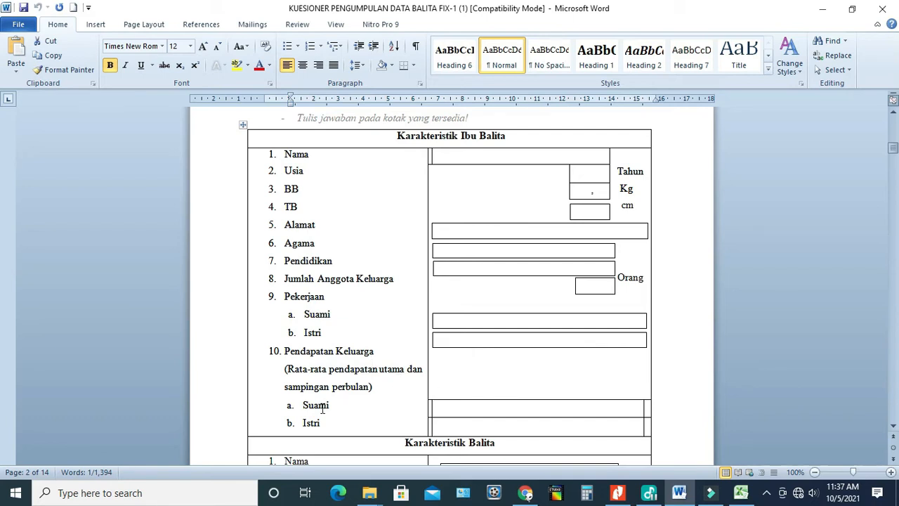
pyautogui.scroll(-1, 322, 410)
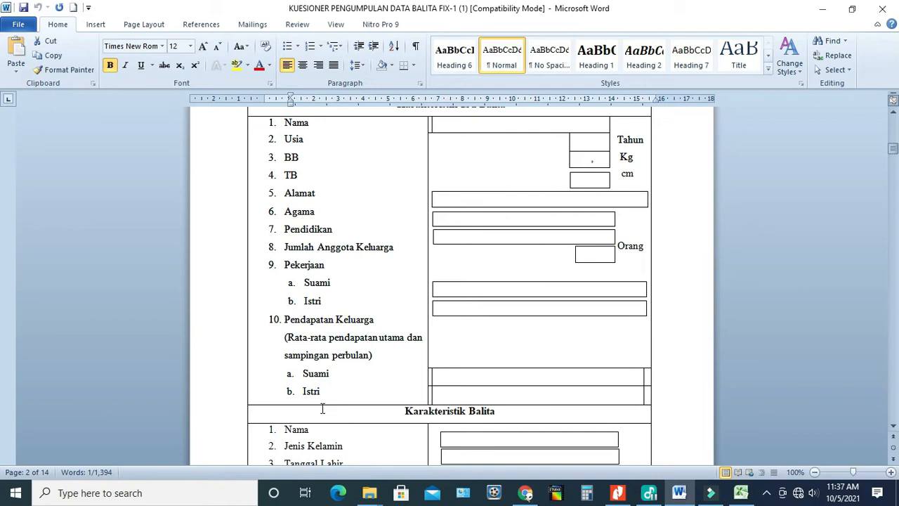
pyautogui.click(741, 492)
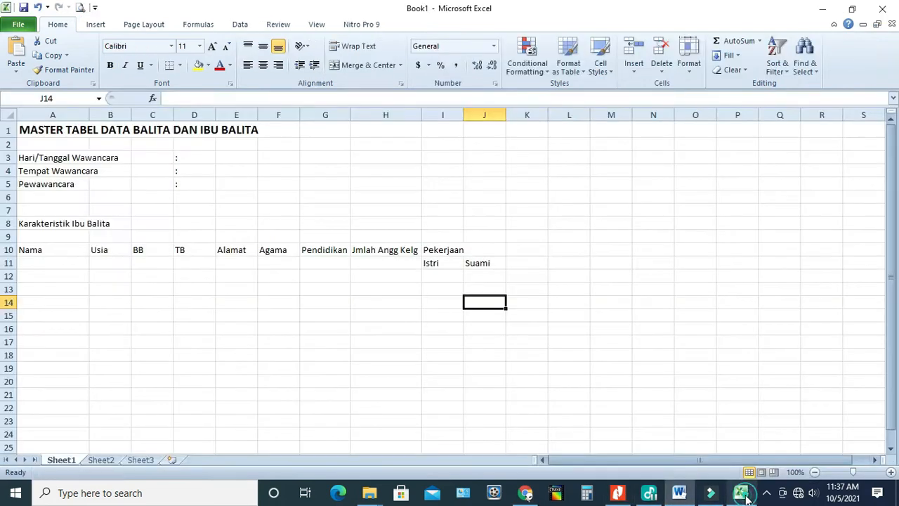
pyautogui.click(526, 251)
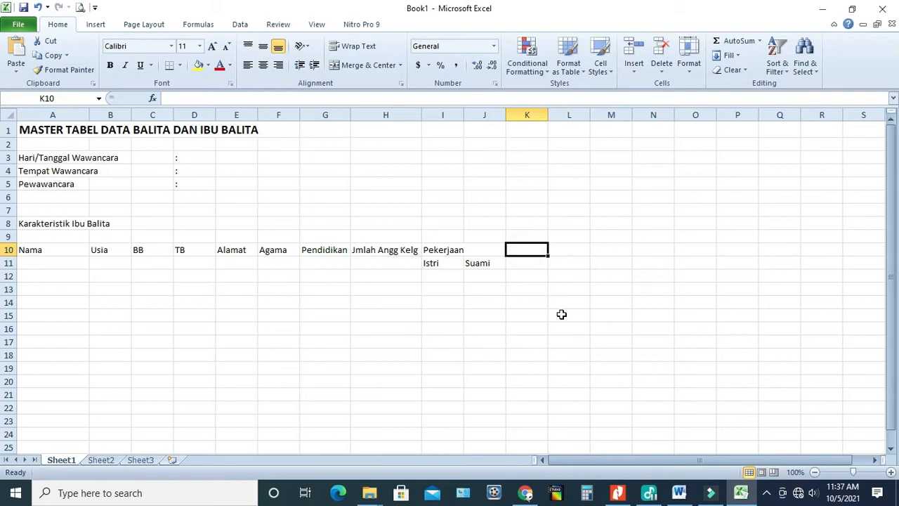
pyautogui.write('Pen')
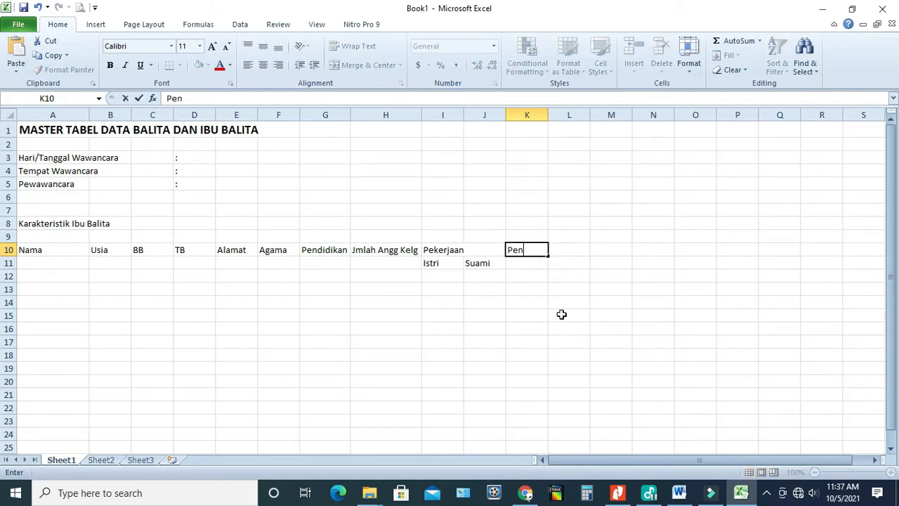
pyautogui.write('dptan Klg')
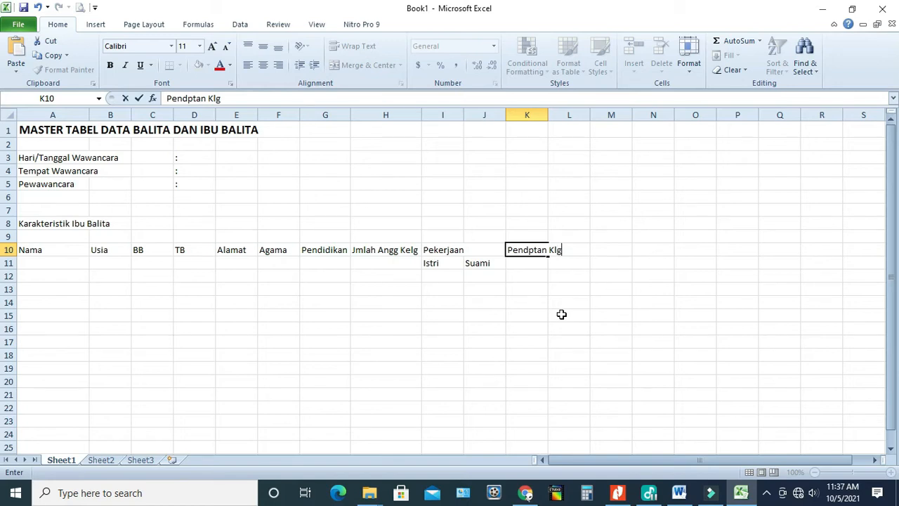
pyautogui.click(519, 263)
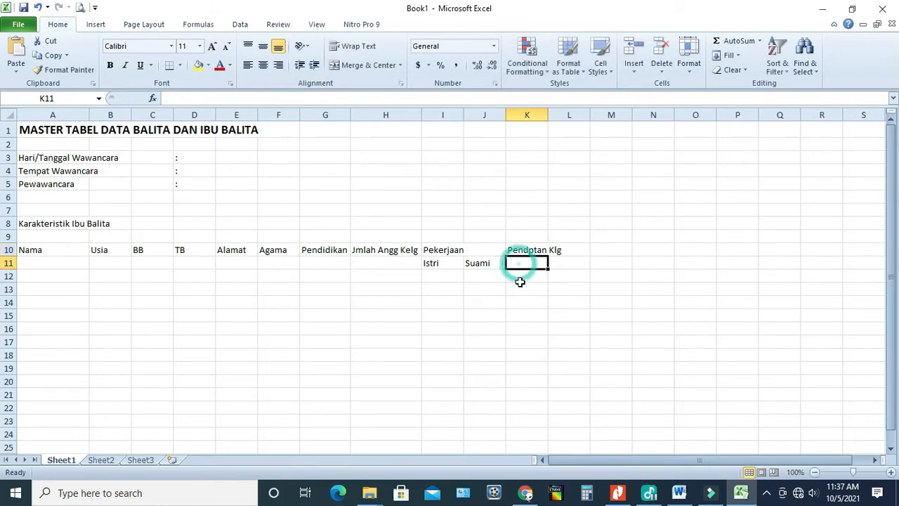
# - Check the subfield order in the Word questionnaire and swap the "Pekerjaan" subheaders in Excel to "Suami" in I11 and "Istri" in J11
pyautogui.click(679, 492)
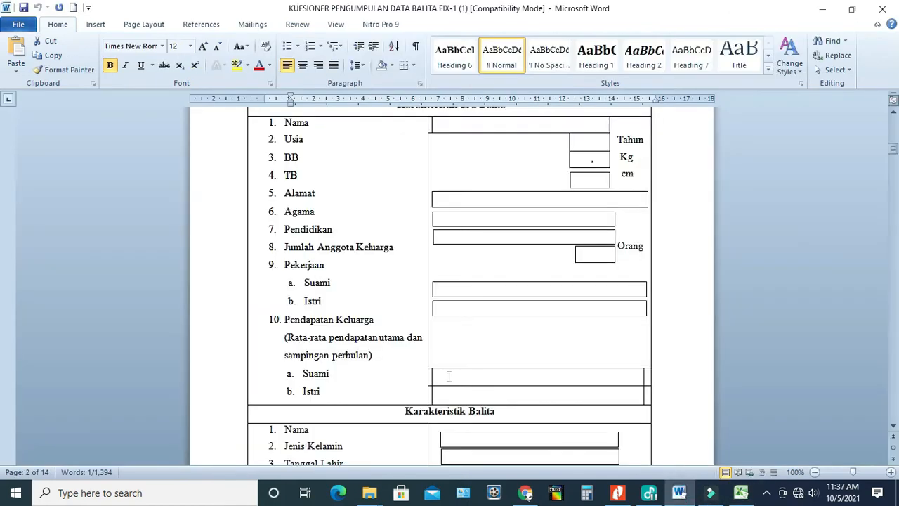
pyautogui.click(742, 492)
pyautogui.click(428, 265)
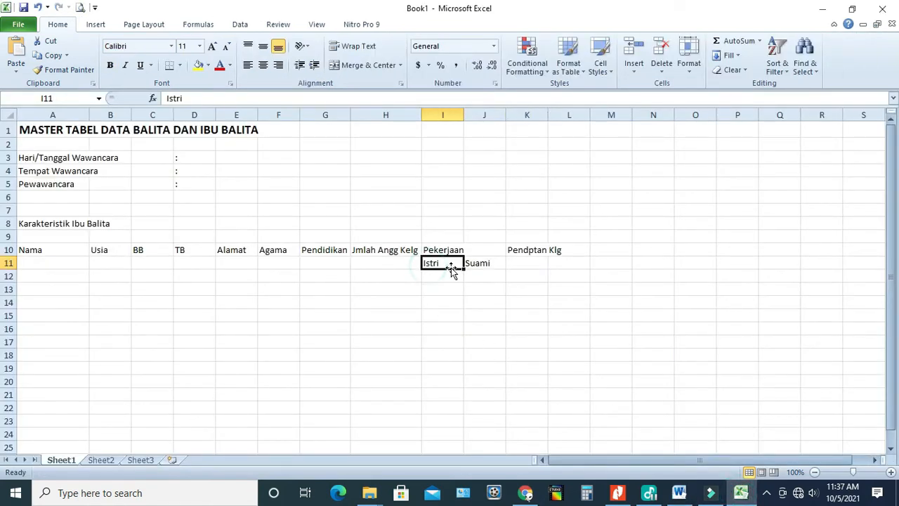
pyautogui.moveTo(464, 269); pyautogui.dragTo(492, 273)
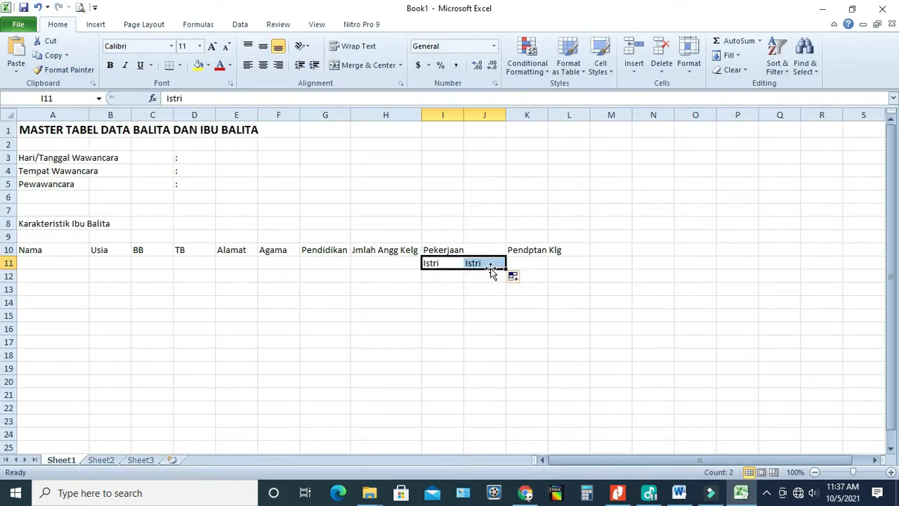
pyautogui.click(442, 276)
pyautogui.click(433, 263)
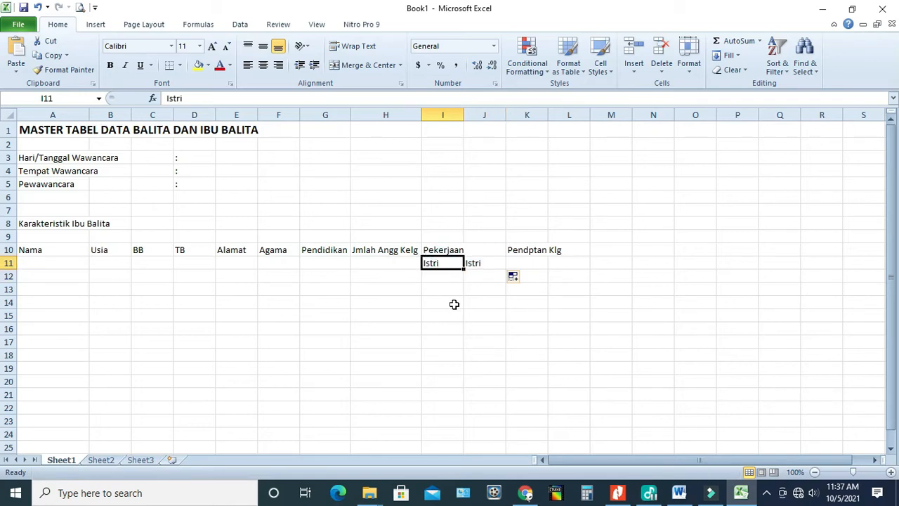
pyautogui.write('Suami')
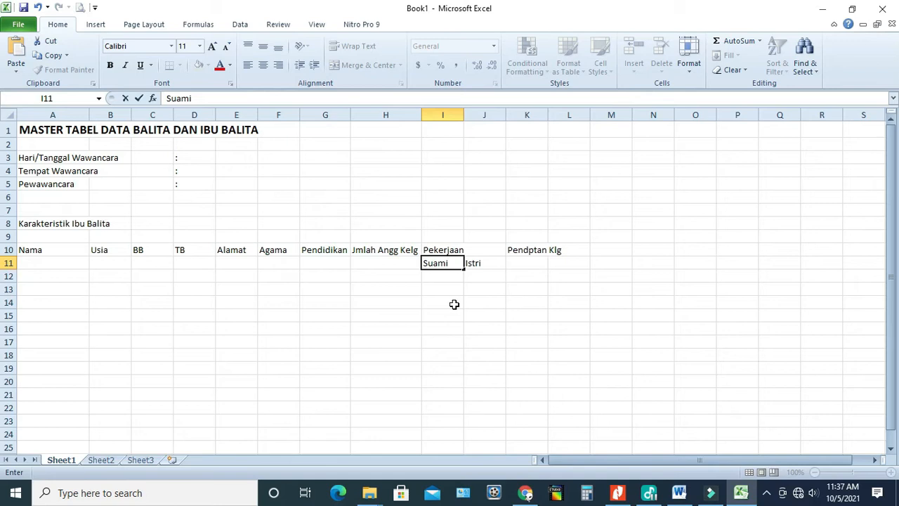
pyautogui.press('Tab')
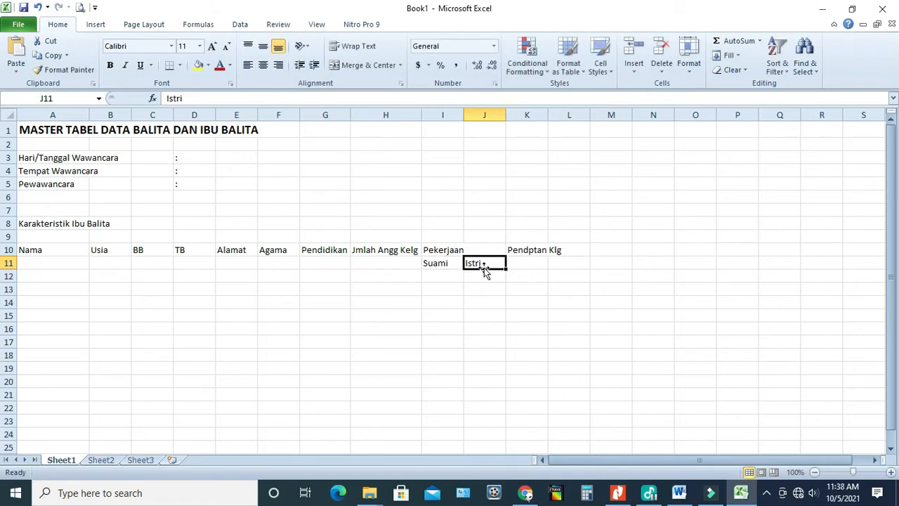
# - Enter the subheaders "Suami" in cell K11 and "Istri" in cell L11 beneath "Pendptan Klg"
pyautogui.click(527, 263)
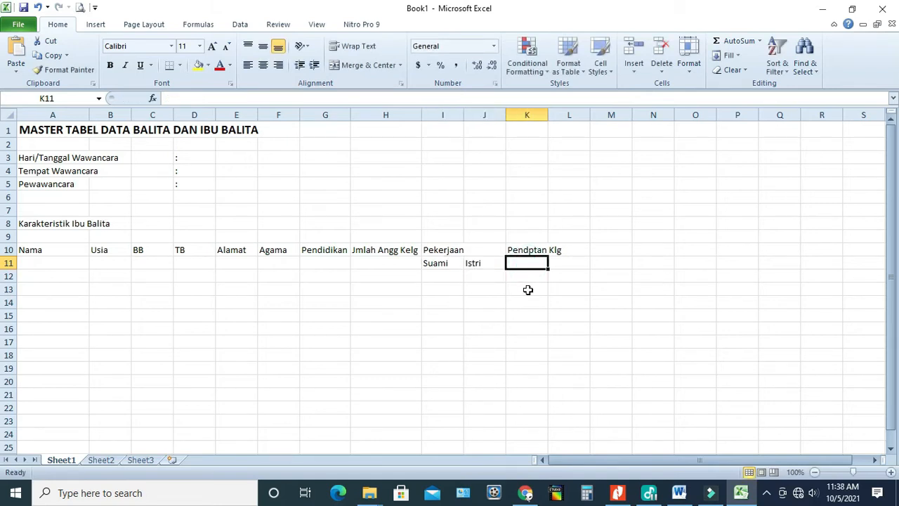
pyautogui.write('Suami')
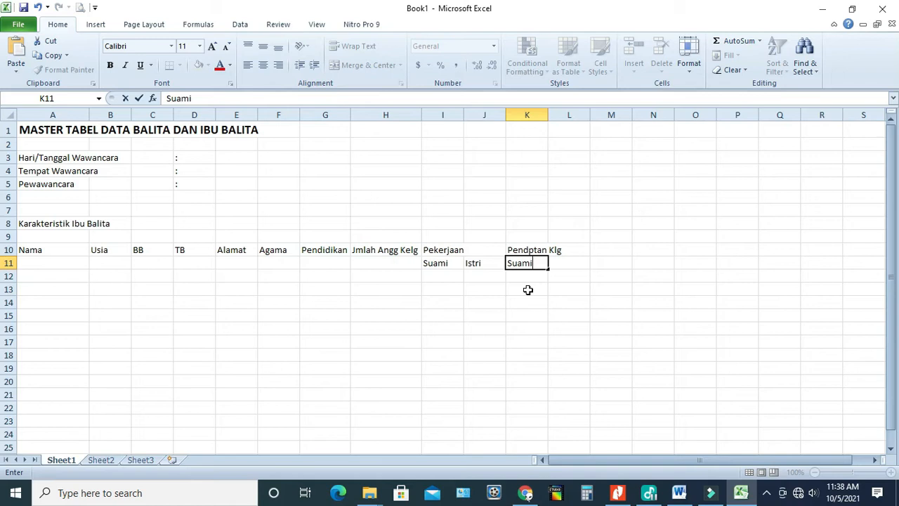
pyautogui.press('Tab')
pyautogui.write('Ist')
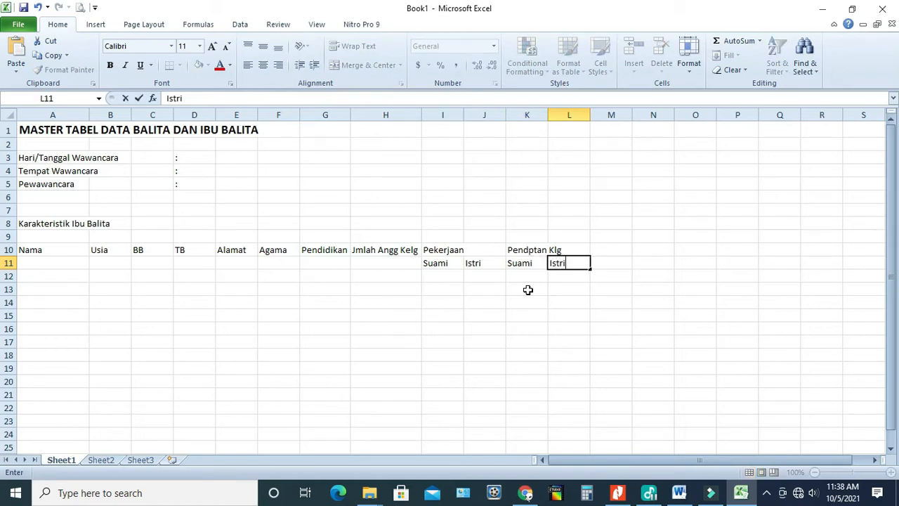
pyautogui.click(566, 310)
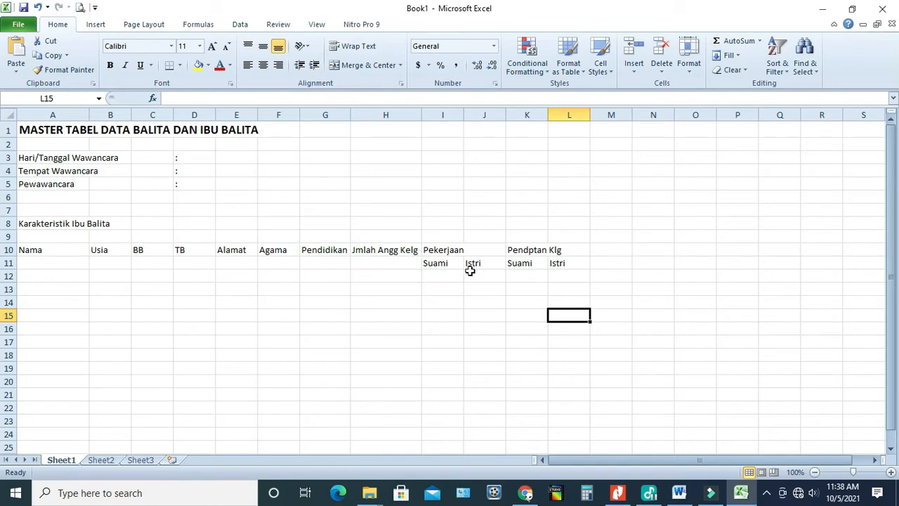
# - Merge and center the header "Pekerjaan" across I10:J10 and the header "Pendptan Klg" across K10:L10
pyautogui.moveTo(443, 250); pyautogui.dragTo(470, 250)
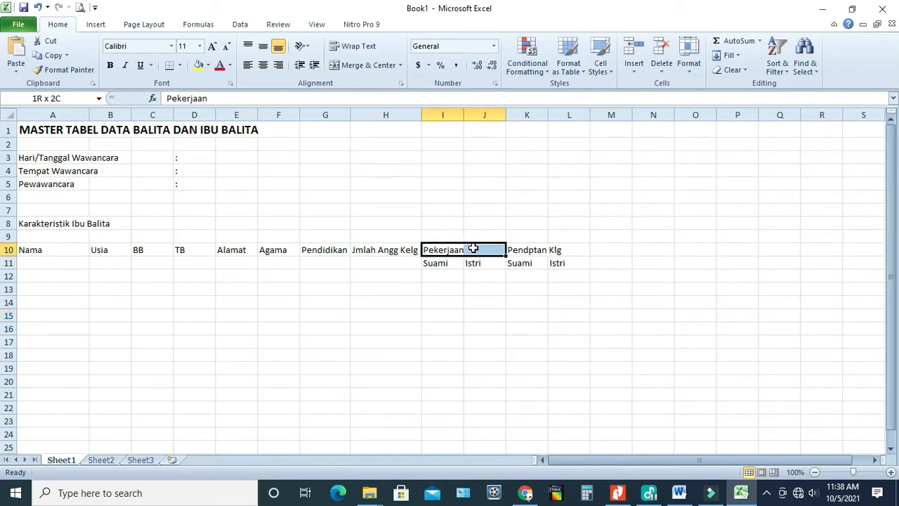
pyautogui.click(358, 46)
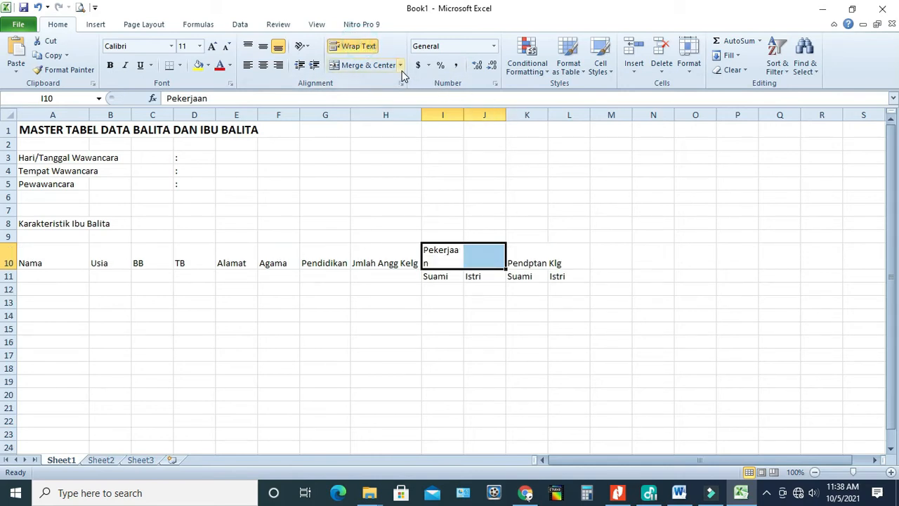
pyautogui.click(356, 46)
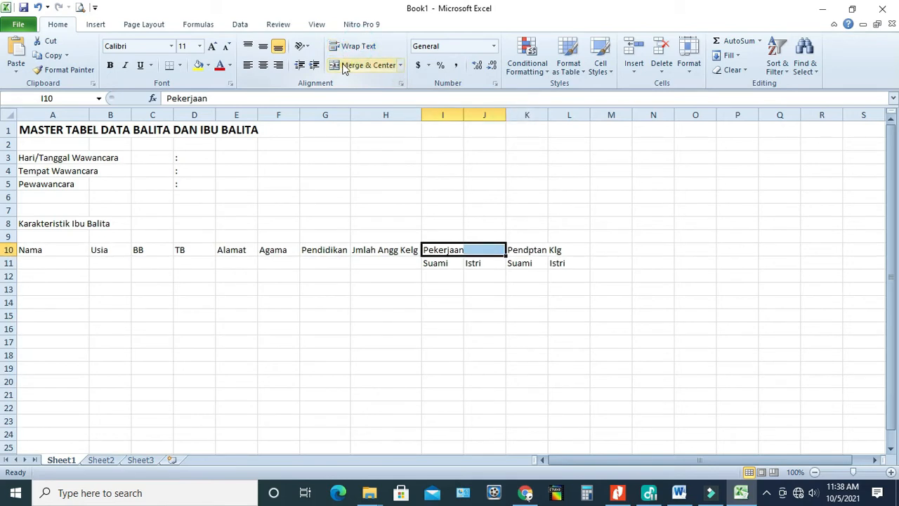
pyautogui.click(367, 64)
pyautogui.click(539, 250)
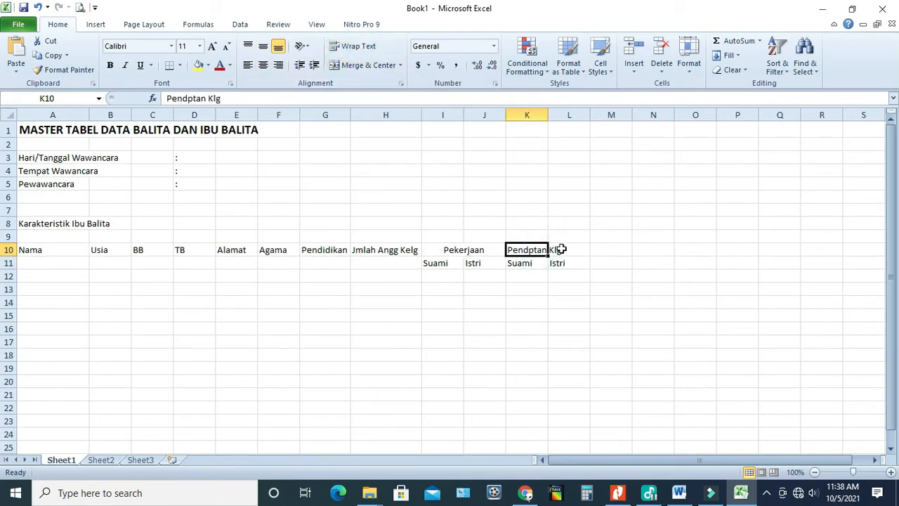
pyautogui.keyDown('shift'); pyautogui.click(563, 250); pyautogui.keyUp('shift')
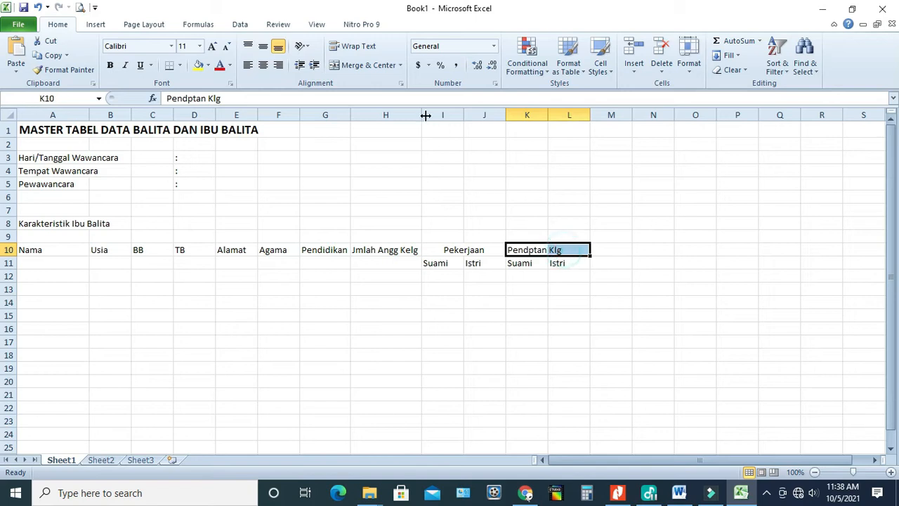
pyautogui.click(364, 65)
pyautogui.click(490, 298)
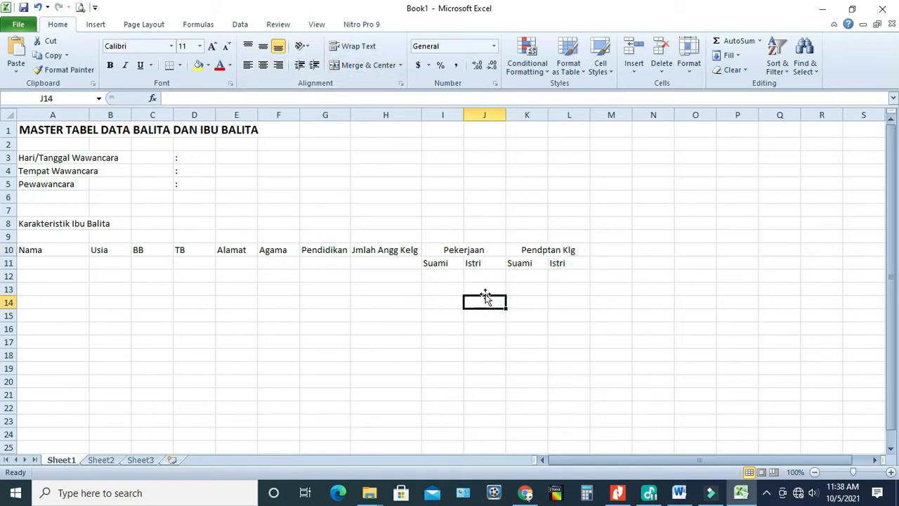
# - Center the "Suami" and "Istri" subheaders horizontally in cells I11:L11
pyautogui.moveTo(436, 271); pyautogui.dragTo(555, 264)
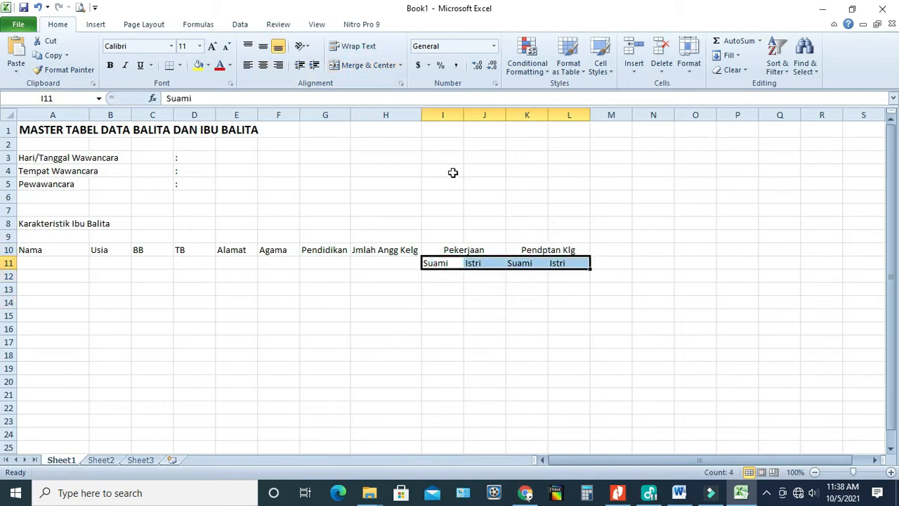
pyautogui.click(265, 65)
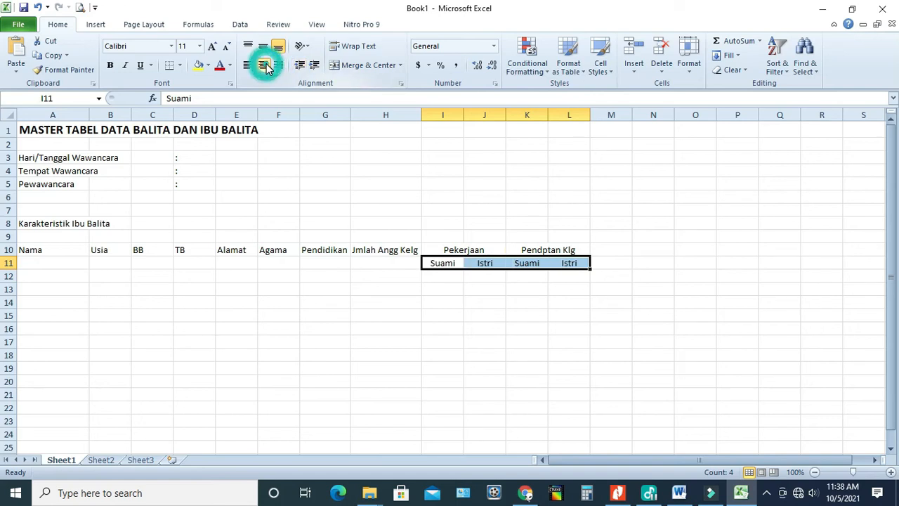
pyautogui.click(496, 329)
# - Merge and center the headers "Nama", "Usia", "BB" and "TB" each across rows 10 and 11 of its own column
pyautogui.moveTo(70, 250); pyautogui.dragTo(66, 260)
pyautogui.click(350, 65)
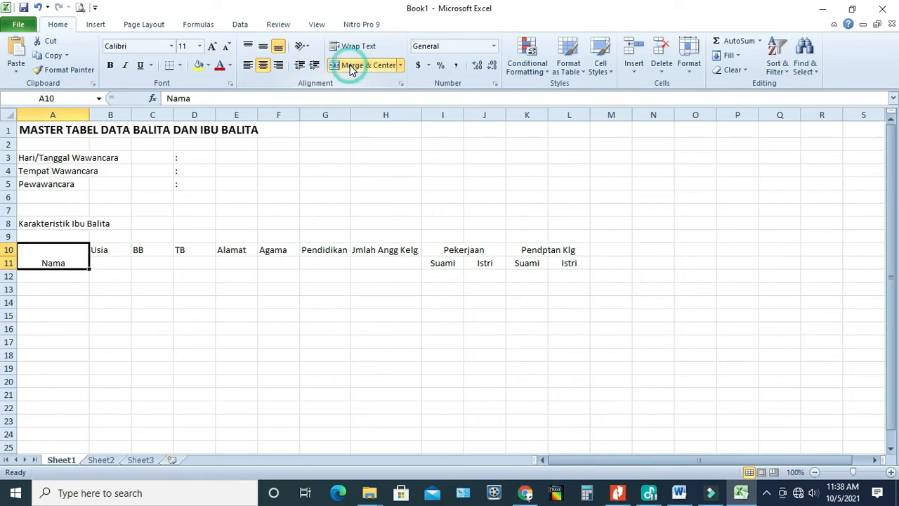
pyautogui.moveTo(125, 249); pyautogui.dragTo(162, 260)
pyautogui.click(369, 65)
pyautogui.moveTo(203, 247); pyautogui.dragTo(236, 263)
pyautogui.click(340, 65)
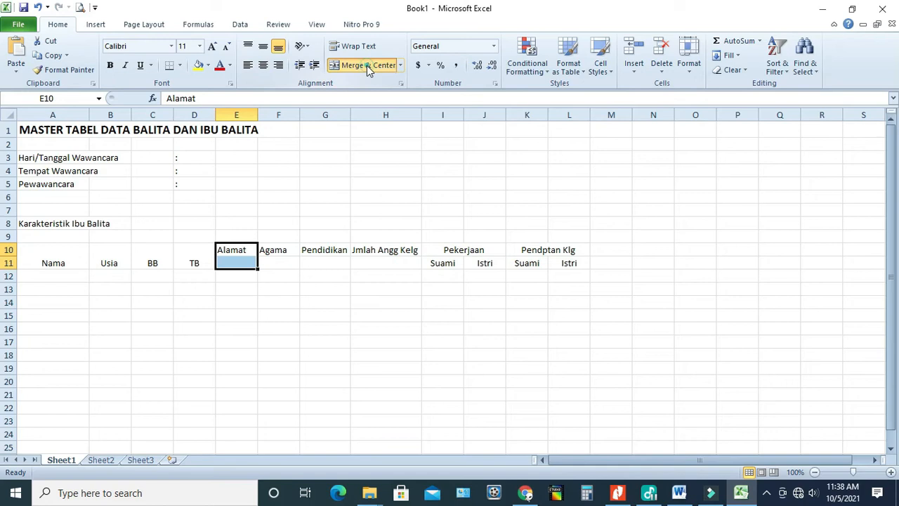
# - Merge and center "Alamat", "Agama", "Pendidikan" and "Jmlah Angg Kelg" each across rows 10 and 11 of its own column
pyautogui.click(367, 65)
pyautogui.moveTo(287, 250); pyautogui.dragTo(284, 259)
pyautogui.click(387, 67)
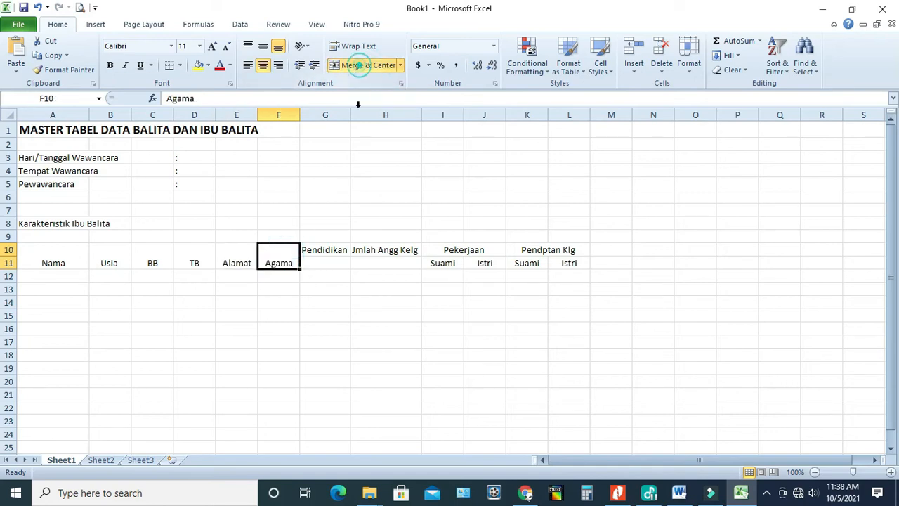
pyautogui.moveTo(337, 250); pyautogui.dragTo(381, 260)
pyautogui.click(363, 67)
pyautogui.click(356, 66)
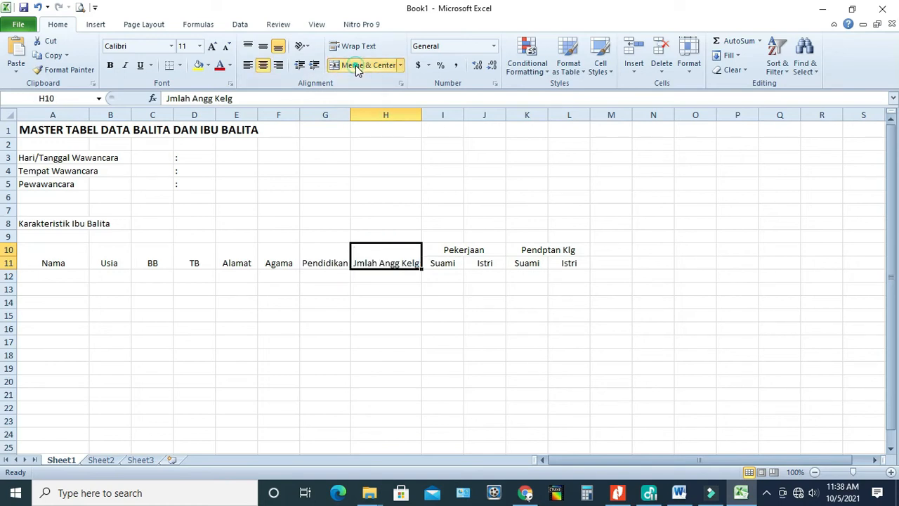
# - Align the merged headers from "Nama" to "Jmlah Angg Kelg" in A10:H11 vertically to the middle
pyautogui.click(79, 262)
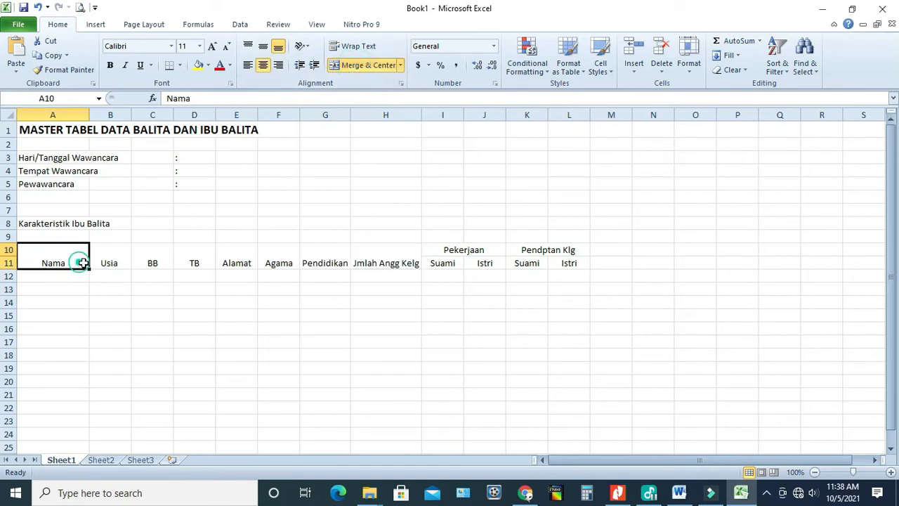
pyautogui.keyDown('shift'); pyautogui.click(410, 253); pyautogui.keyUp('shift')
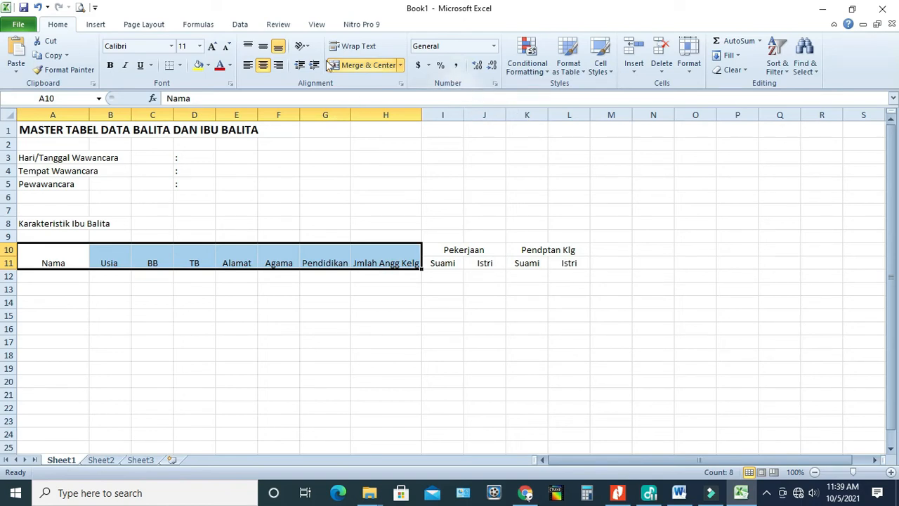
pyautogui.click(263, 45)
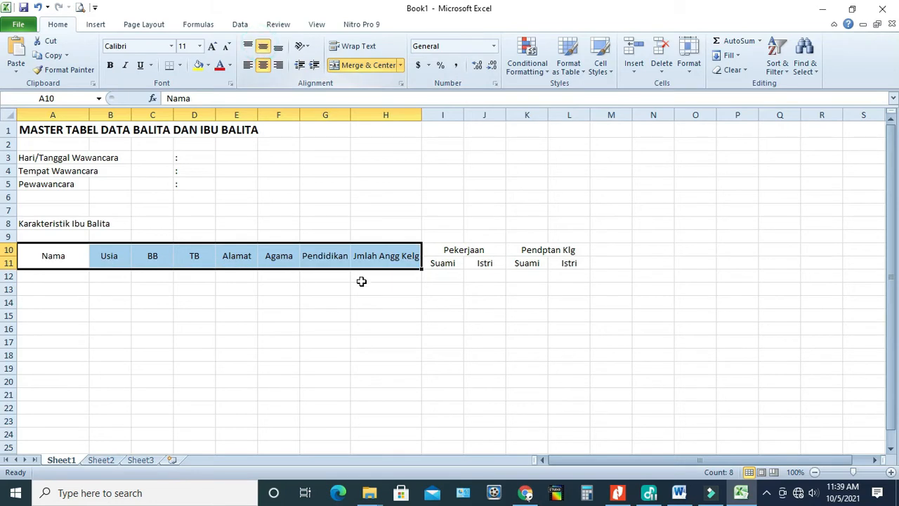
pyautogui.click(398, 342)
# - Apply all borders to the table range A10:L23
pyautogui.moveTo(49, 254); pyautogui.dragTo(566, 422)
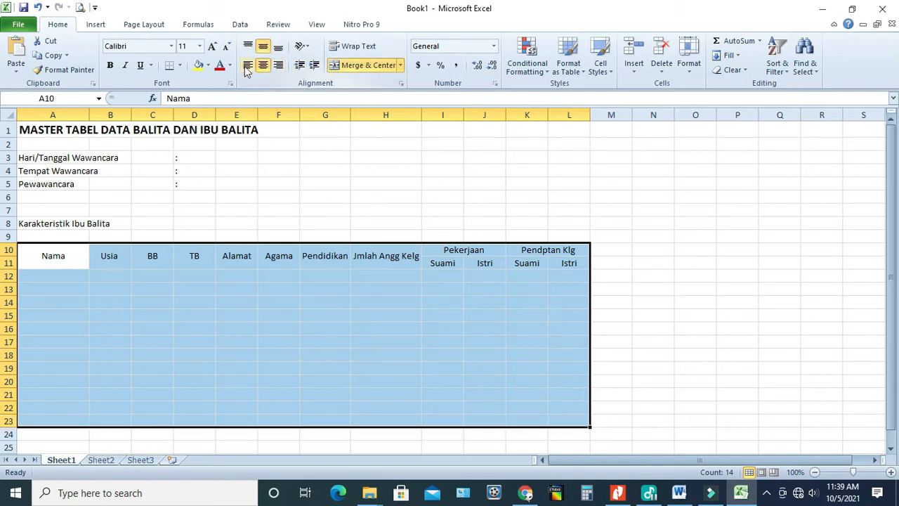
pyautogui.click(180, 66)
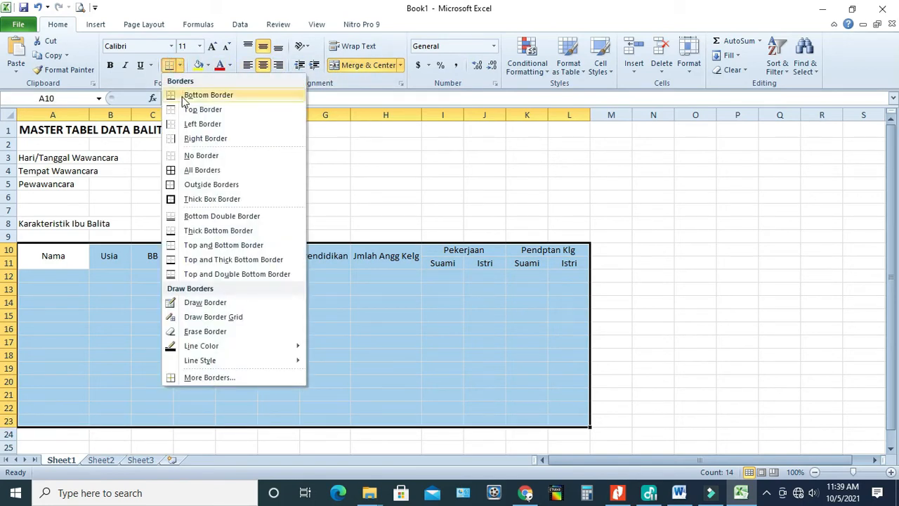
pyautogui.click(188, 176)
pyautogui.click(194, 343)
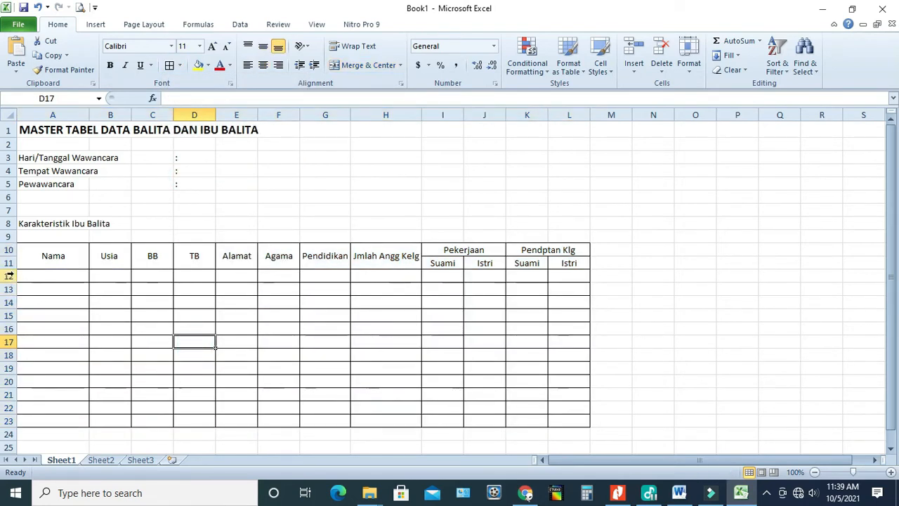
# - Insert a new sheet column before the "Nama" column
pyautogui.click(23, 237)
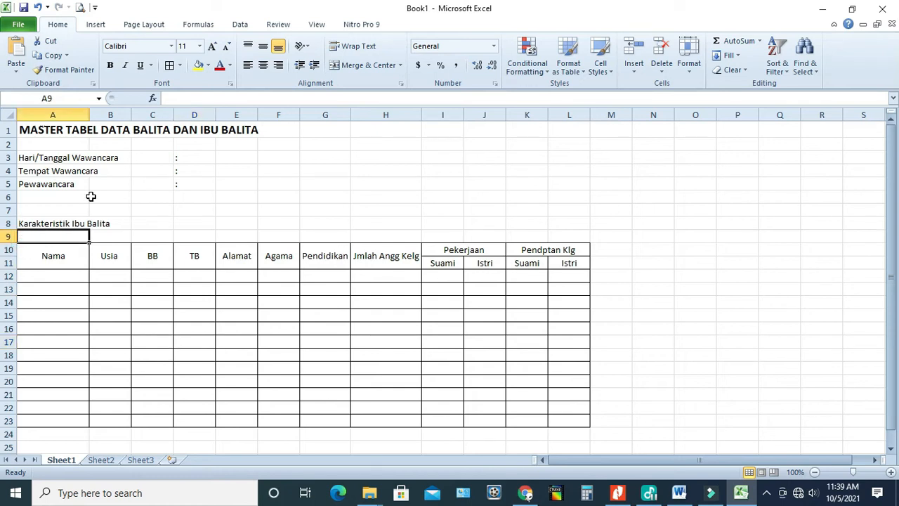
pyautogui.click(631, 73)
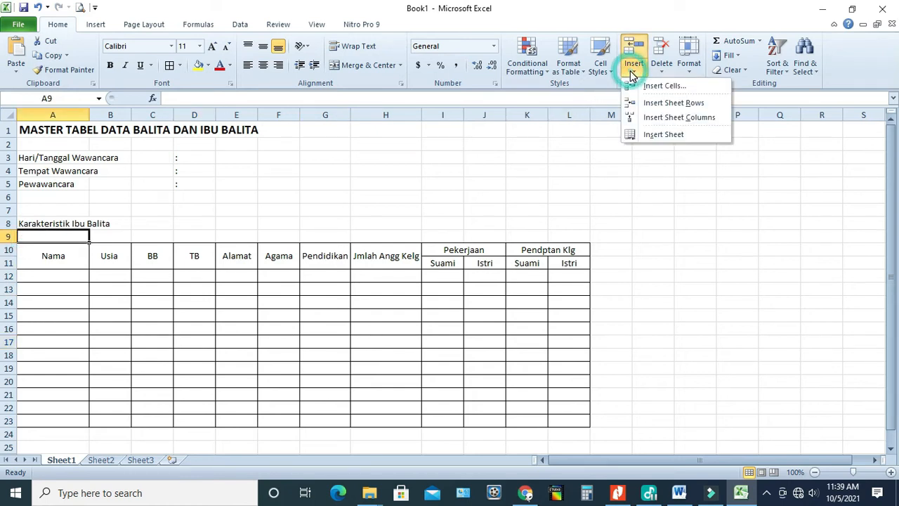
pyautogui.click(650, 119)
pyautogui.click(288, 210)
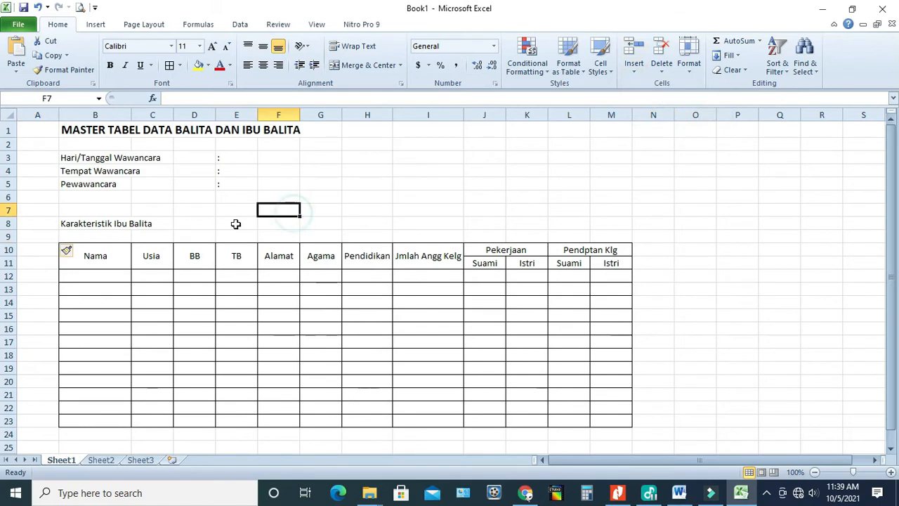
# - Enter the header "No" in cell A10, merge and center it over A10:A11, and align it vertically to the middle
pyautogui.click(31, 249)
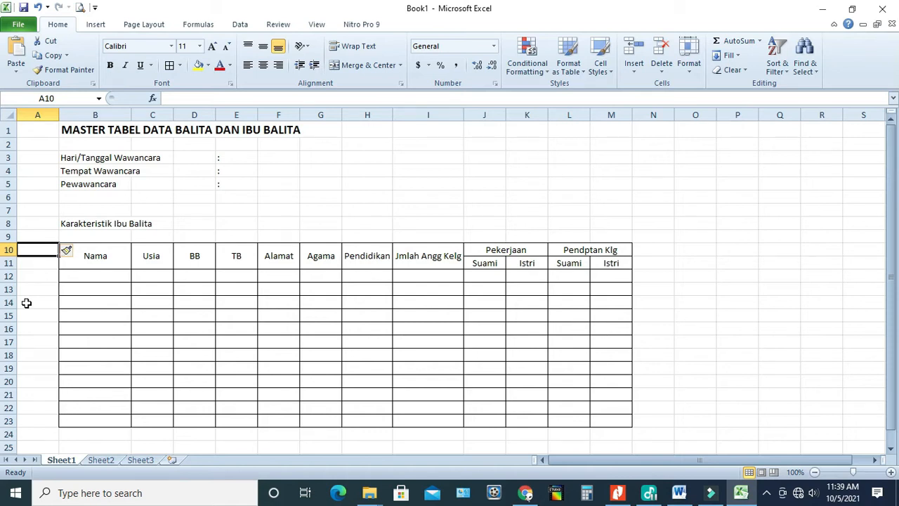
pyautogui.write('No')
pyautogui.click(44, 288)
pyautogui.moveTo(34, 251); pyautogui.dragTo(34, 264)
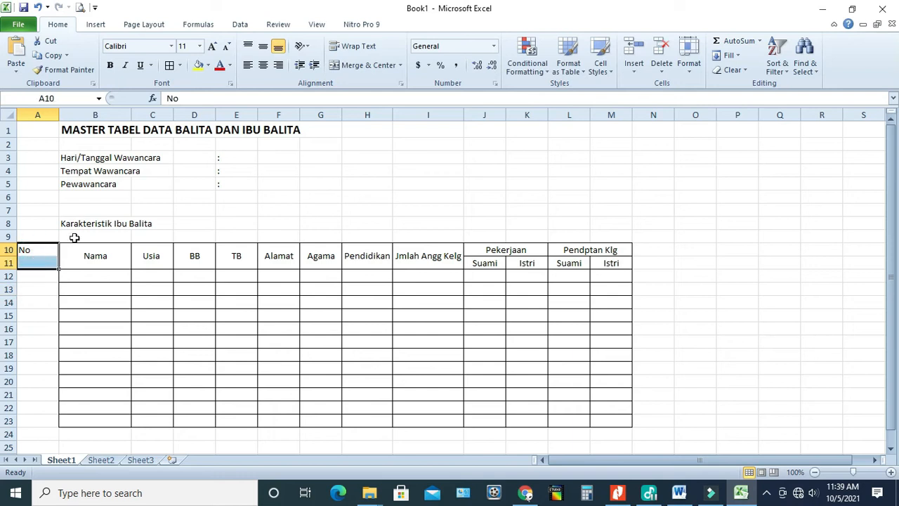
pyautogui.click(344, 66)
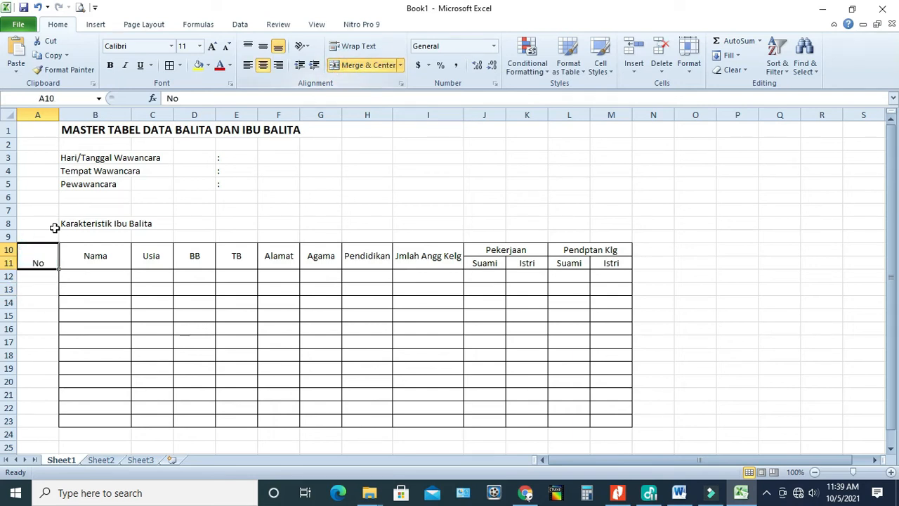
pyautogui.click(263, 49)
pyautogui.click(122, 299)
# - Apply all borders to the "No" column in A10:A23 and narrow column A slightly
pyautogui.click(40, 256)
pyautogui.moveTo(40, 256); pyautogui.dragTo(54, 422)
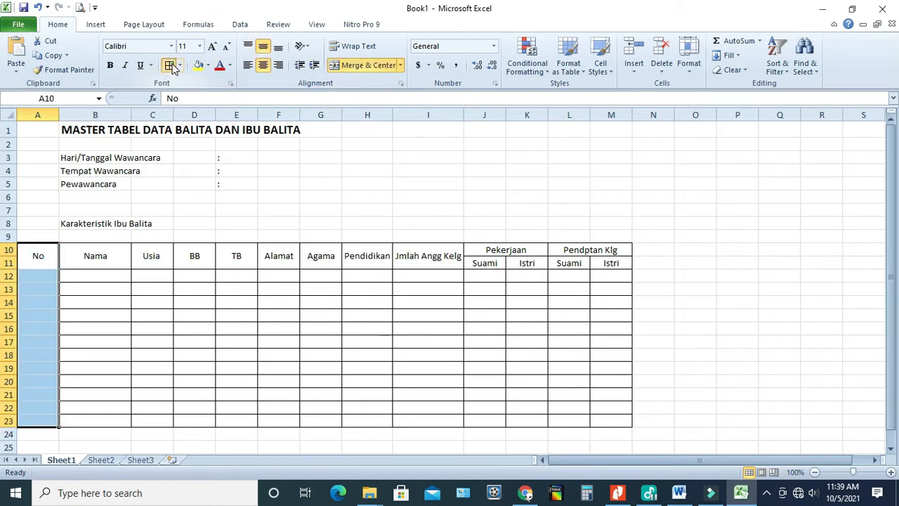
pyautogui.click(220, 223)
pyautogui.click(276, 345)
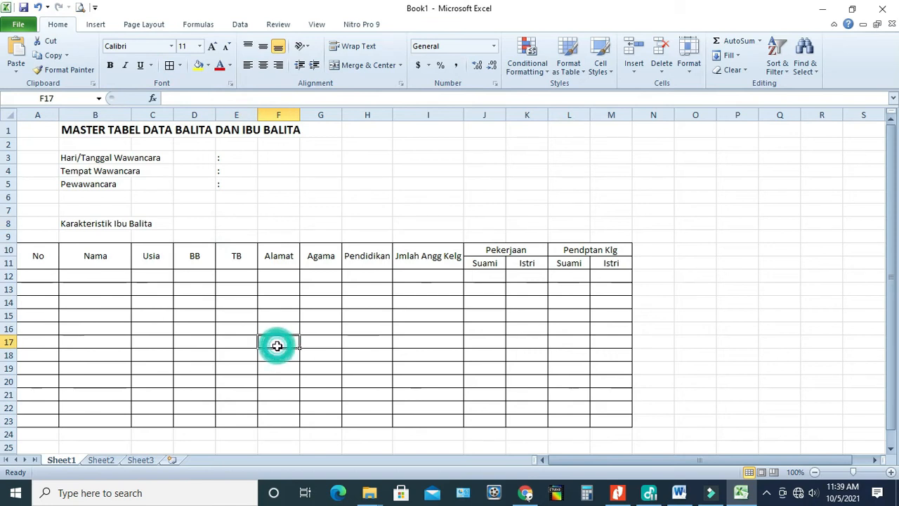
pyautogui.moveTo(59, 115); pyautogui.dragTo(48, 116)
pyautogui.click(304, 223)
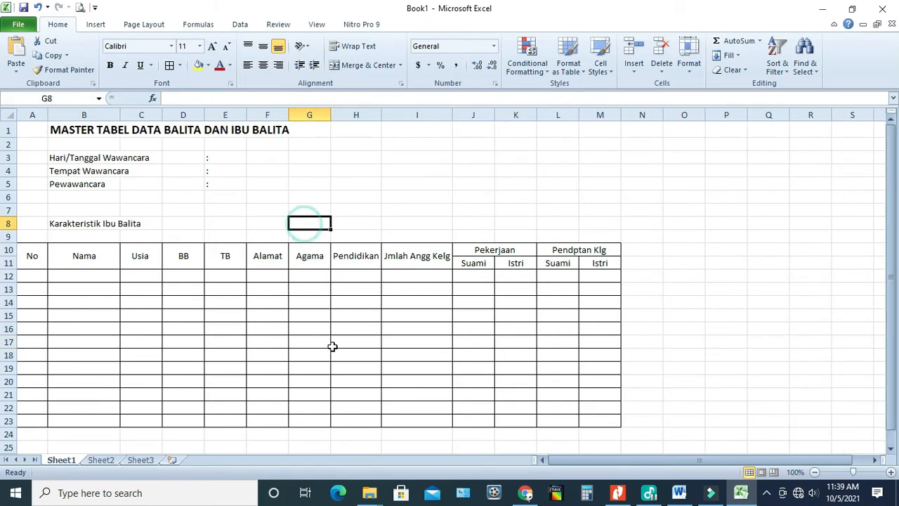
pyautogui.click(651, 405)
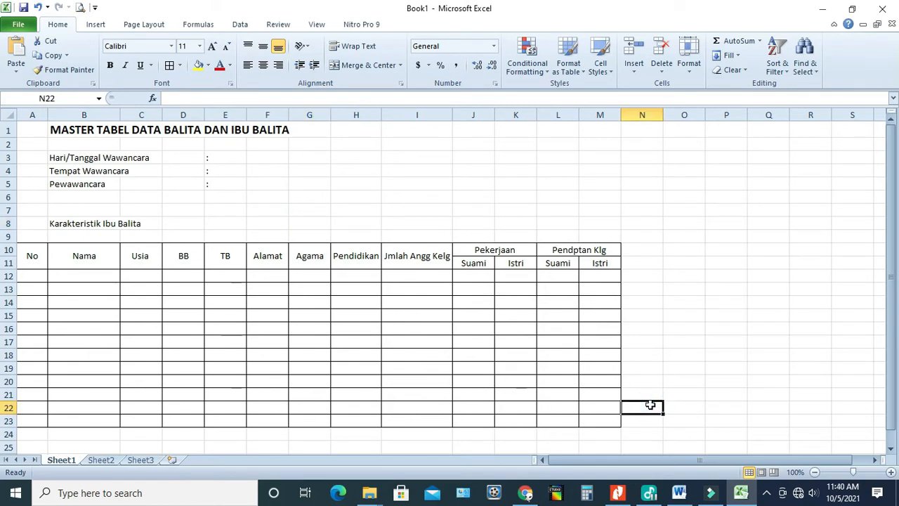
pyautogui.rightClick(681, 395)
pyautogui.click(474, 183)
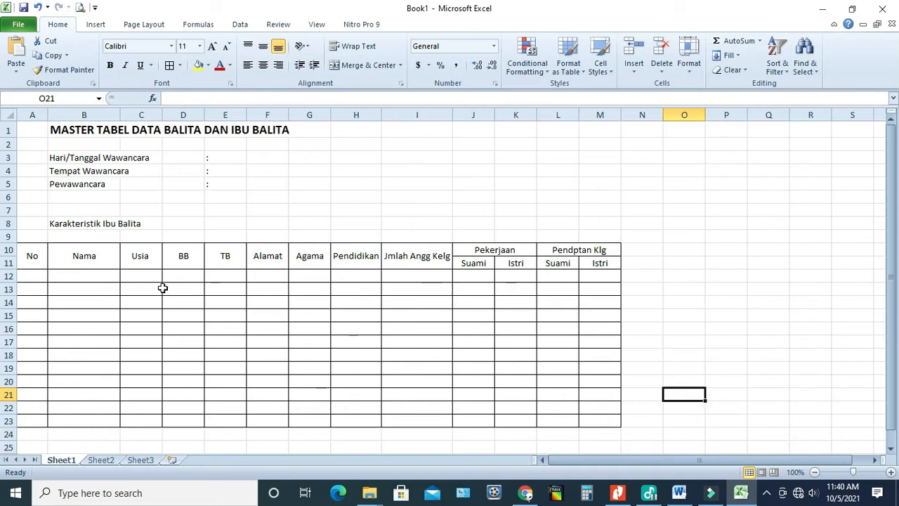
# - Widen column B to give the "Nama" entries more room
pyautogui.click(32, 276)
pyautogui.click(75, 275)
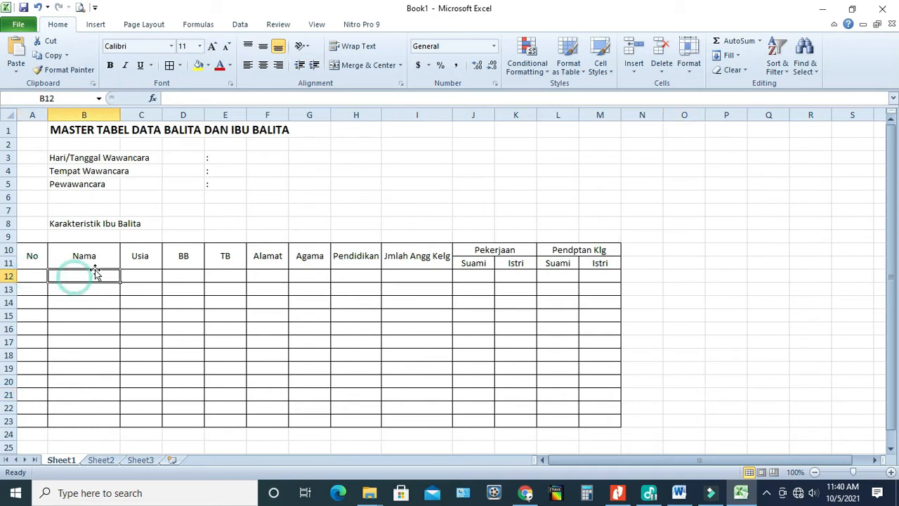
pyautogui.moveTo(120, 115); pyautogui.dragTo(158, 111)
pyautogui.click(181, 275)
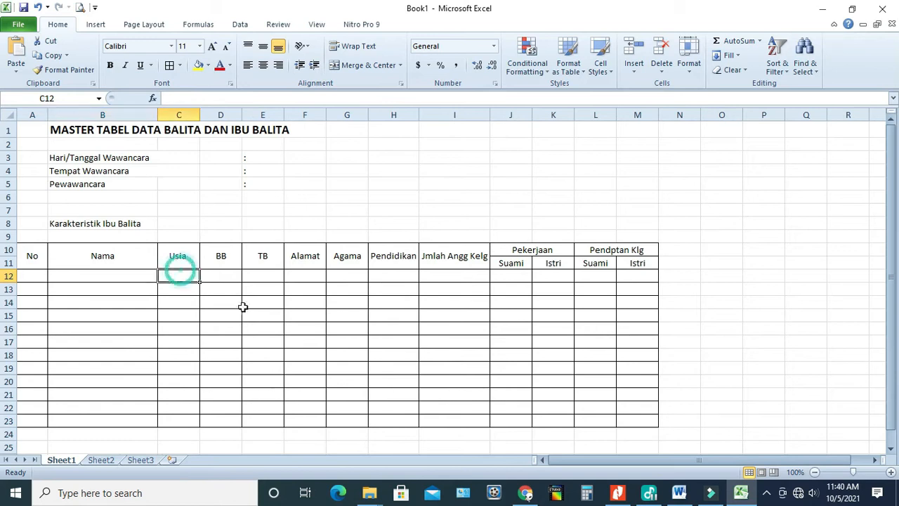
pyautogui.click(221, 276)
# - Make the section title "Karakteristik Ibu Balita" in cell B8 bold
pyautogui.click(68, 223)
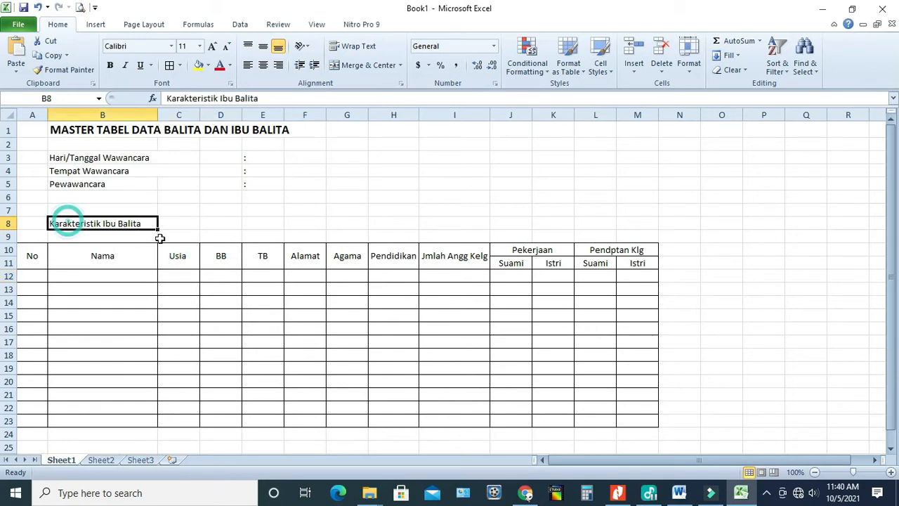
pyautogui.click(109, 64)
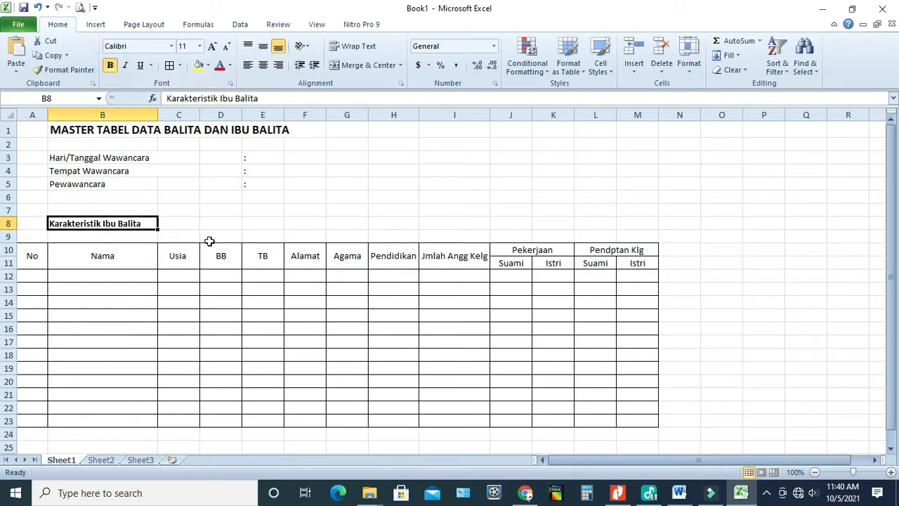
pyautogui.click(190, 303)
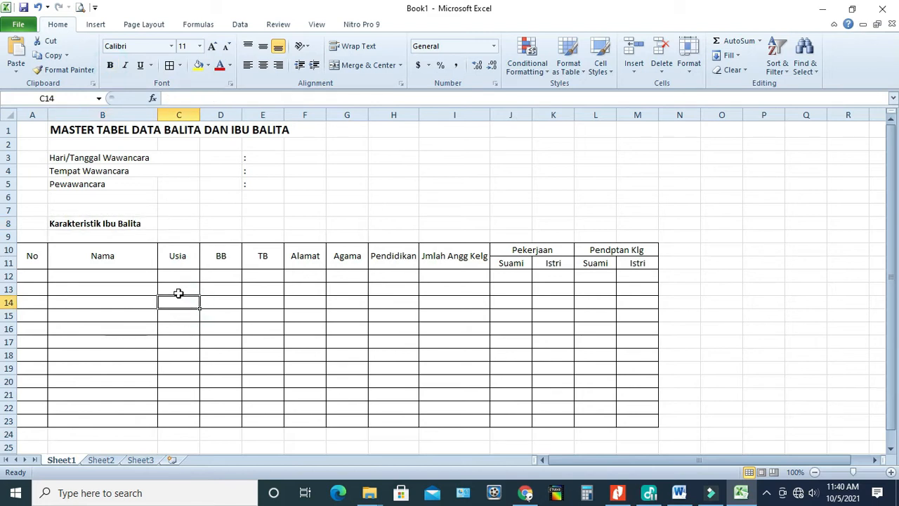
pyautogui.click(227, 275)
pyautogui.click(310, 276)
pyautogui.click(347, 276)
pyautogui.click(399, 280)
pyautogui.click(457, 275)
pyautogui.click(511, 276)
pyautogui.click(567, 276)
pyautogui.click(608, 274)
pyautogui.click(639, 275)
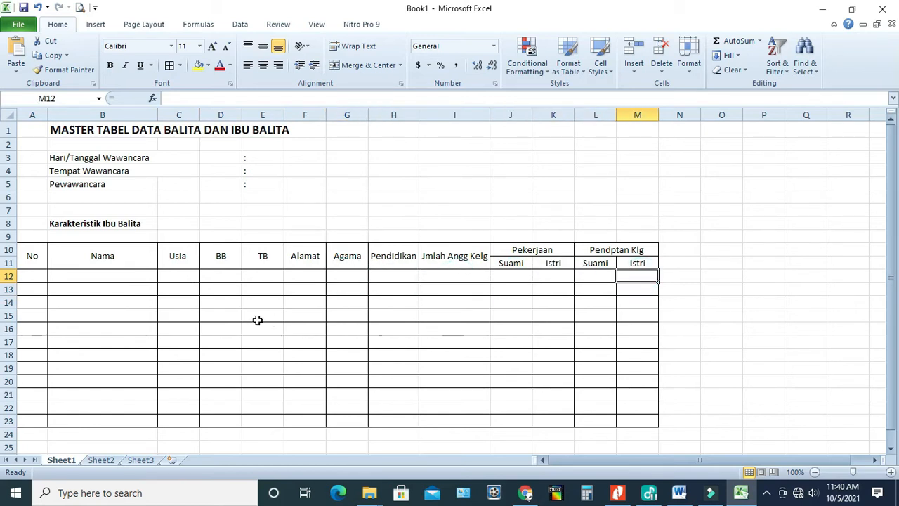
# - Rename the worksheet Sheet1 as "KaraktrIbu"
pyautogui.scroll(-1, 226, 319)
pyautogui.scroll(1, 229, 319)
pyautogui.rightClick(60, 463)
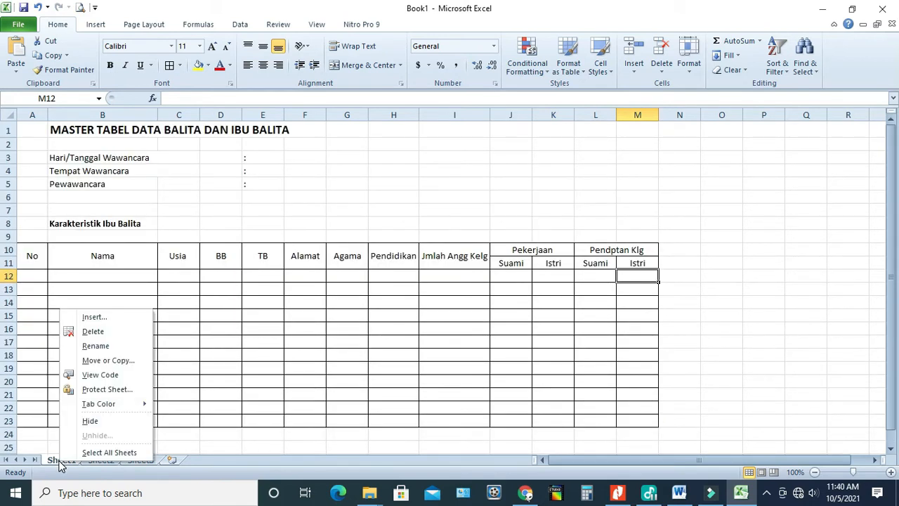
pyautogui.click(96, 346)
pyautogui.write('K')
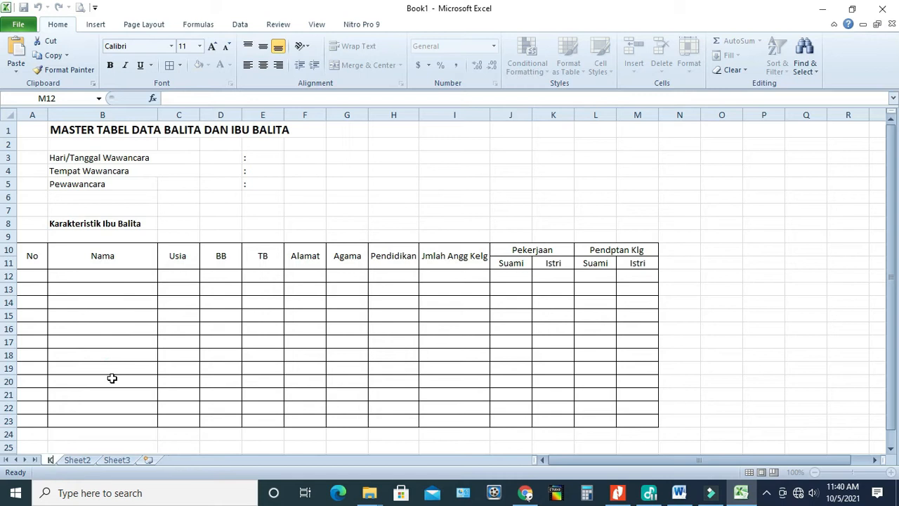
pyautogui.write('arak')
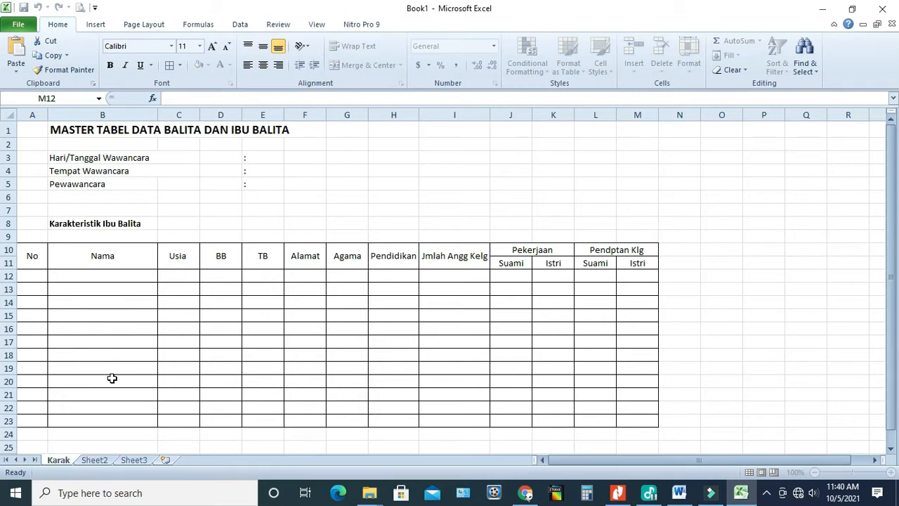
pyautogui.write('te')
pyautogui.write('i')
pyautogui.write('b')
pyautogui.write('u')
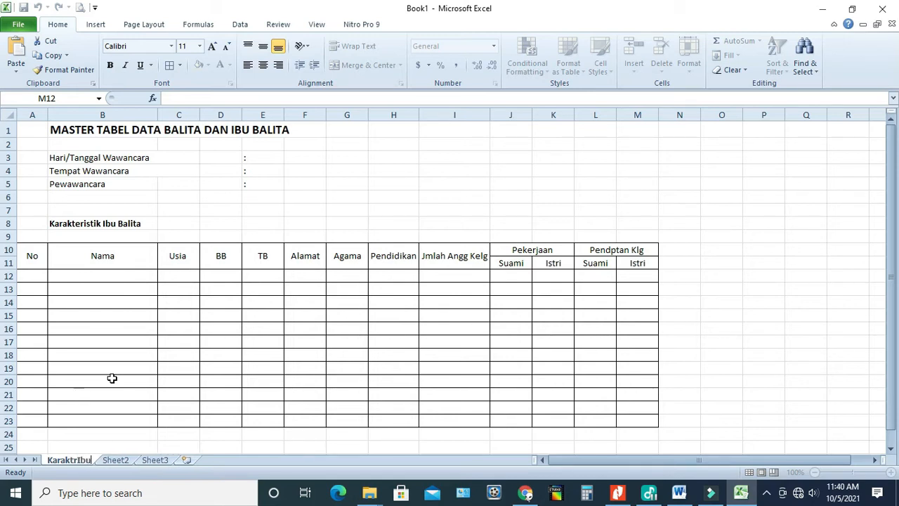
pyautogui.click(112, 461)
# - Switch to the Word questionnaire and examine the items listed in the "Karakteristik Balita" section
pyautogui.click(75, 460)
pyautogui.click(118, 460)
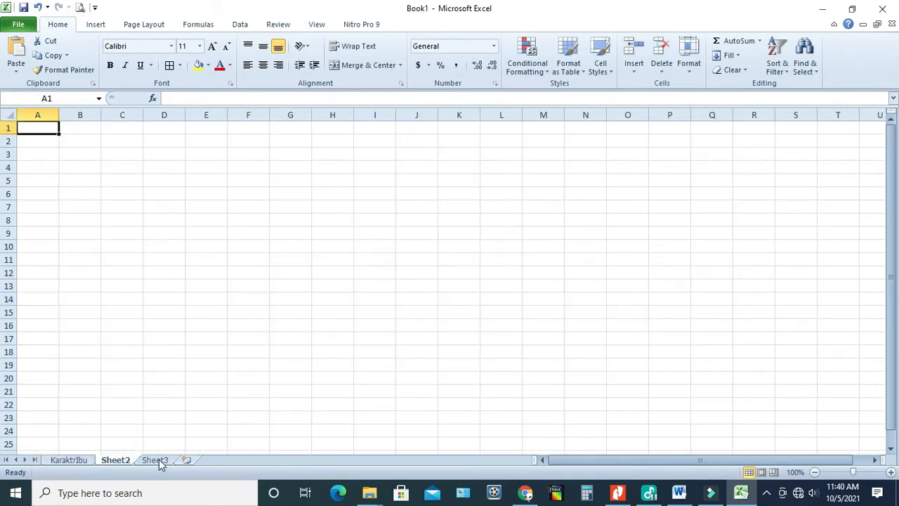
pyautogui.click(679, 494)
pyautogui.scroll(-1, 495, 409)
pyautogui.scroll(-2, 495, 409)
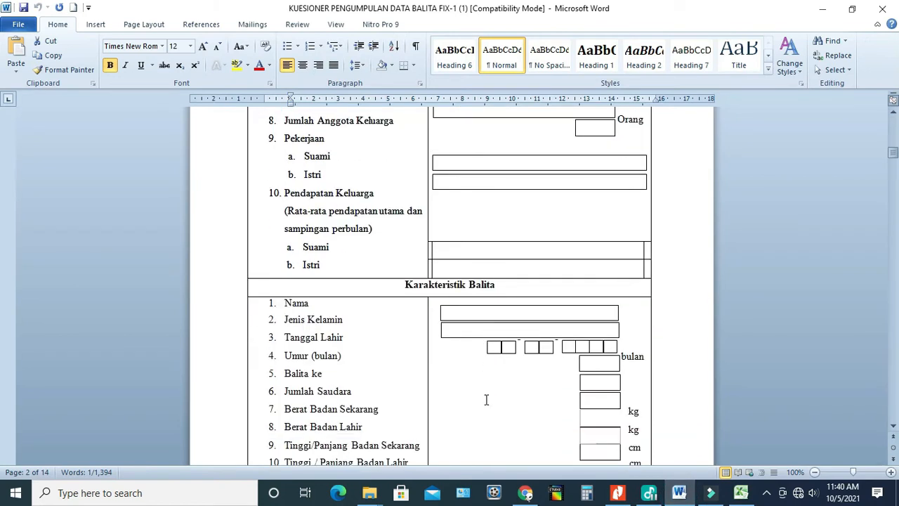
pyautogui.scroll(-3, 488, 393)
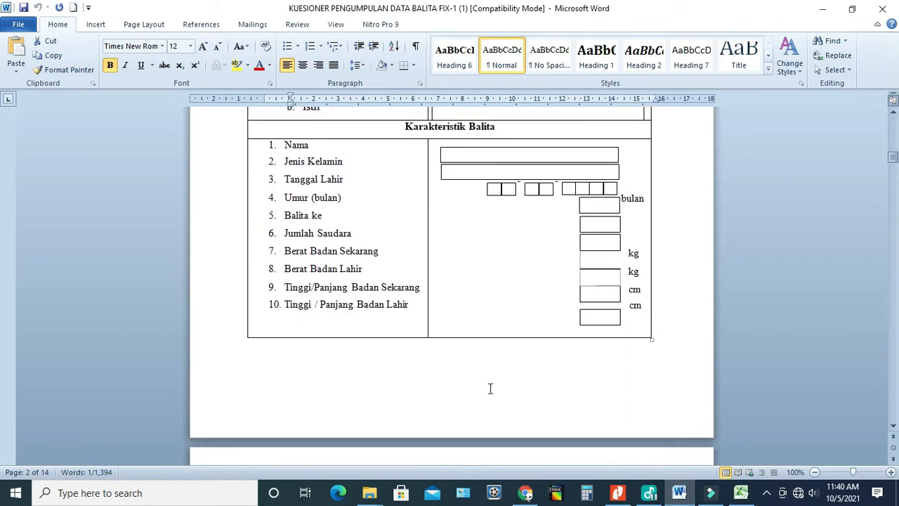
pyautogui.scroll(-3, 491, 389)
pyautogui.scroll(5, 491, 387)
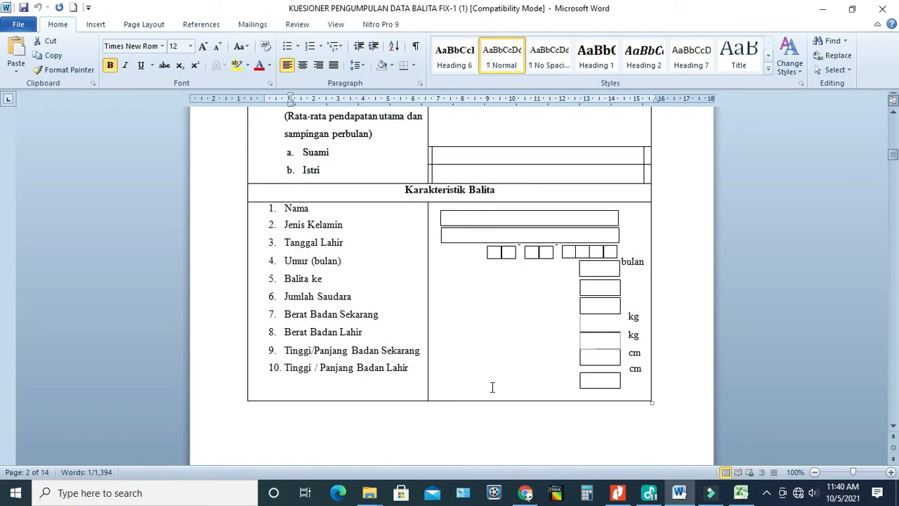
pyautogui.scroll(3, 492, 387)
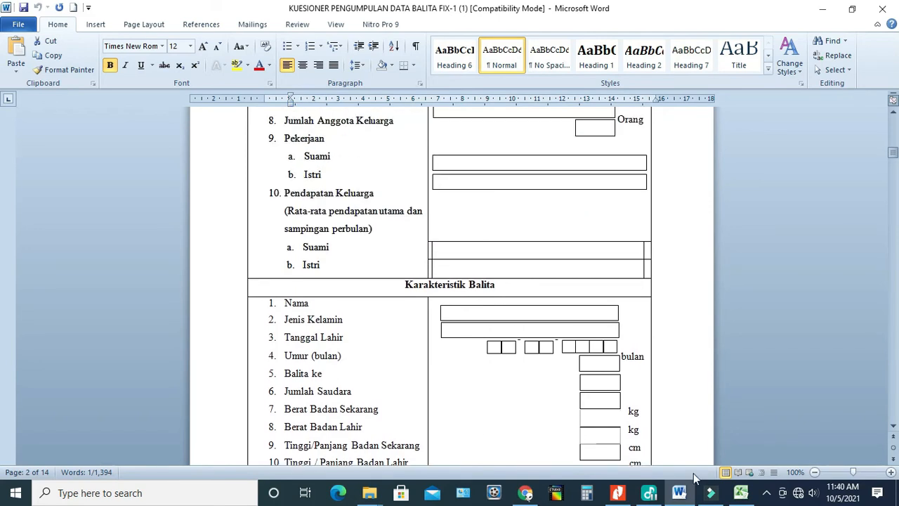
# - Return to the Excel workbook and rename Sheet2 as "KarakTbalita"
pyautogui.click(741, 492)
pyautogui.rightClick(126, 465)
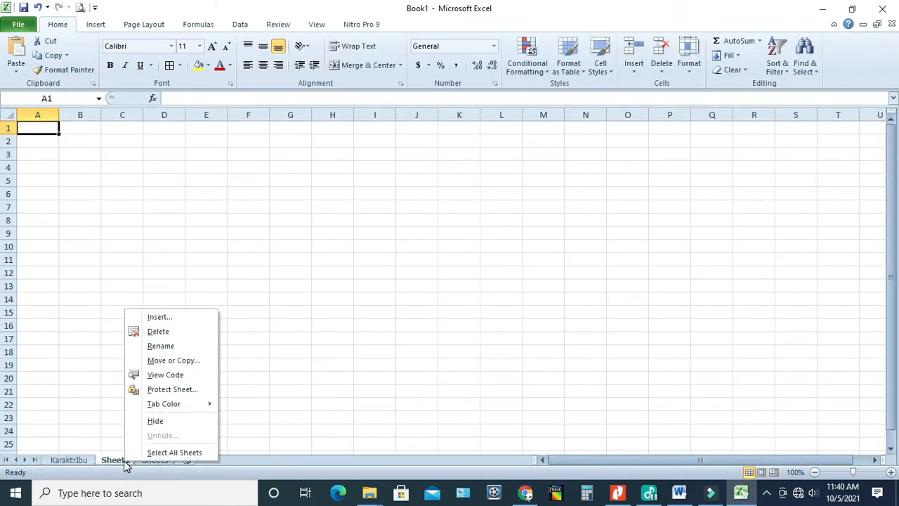
pyautogui.click(167, 347)
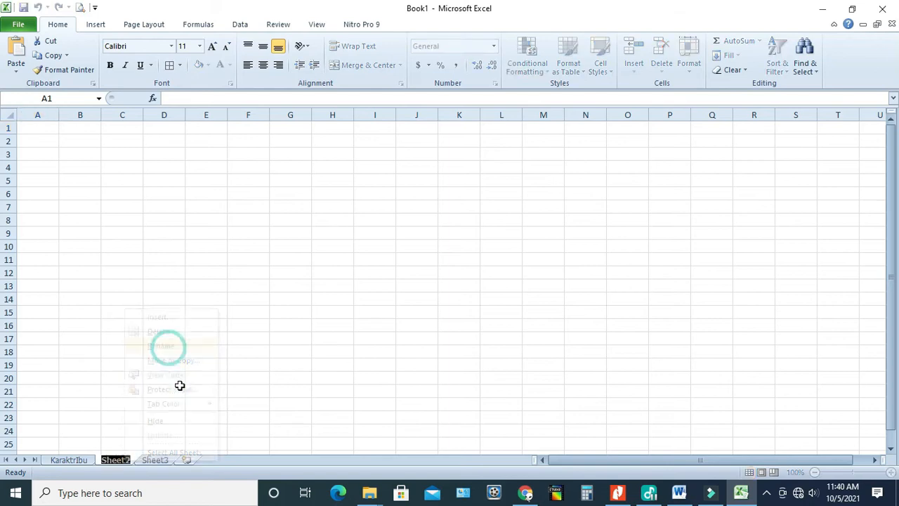
pyautogui.write('Ka')
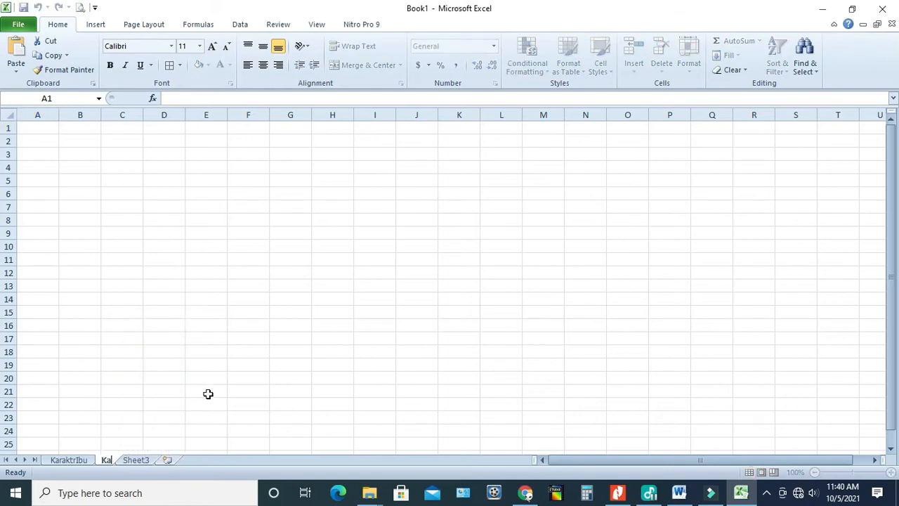
pyautogui.write('rakTbalita')
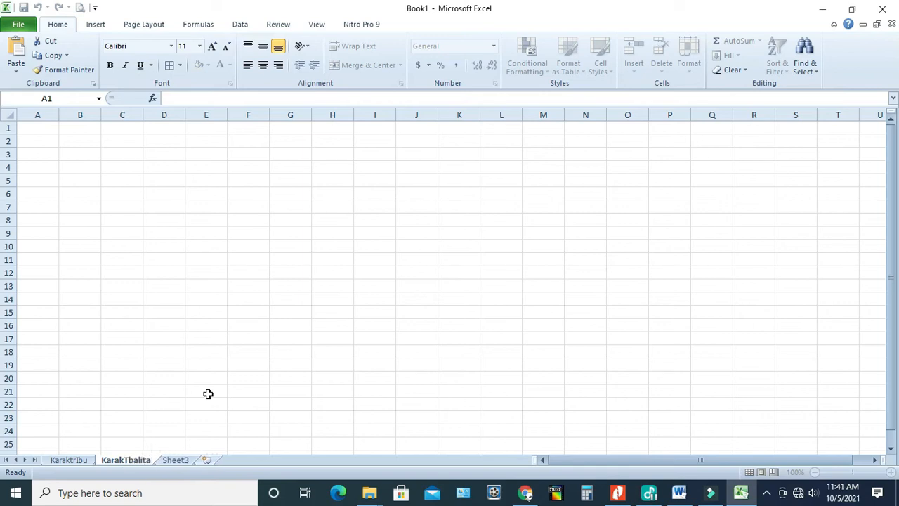
pyautogui.press('Return')
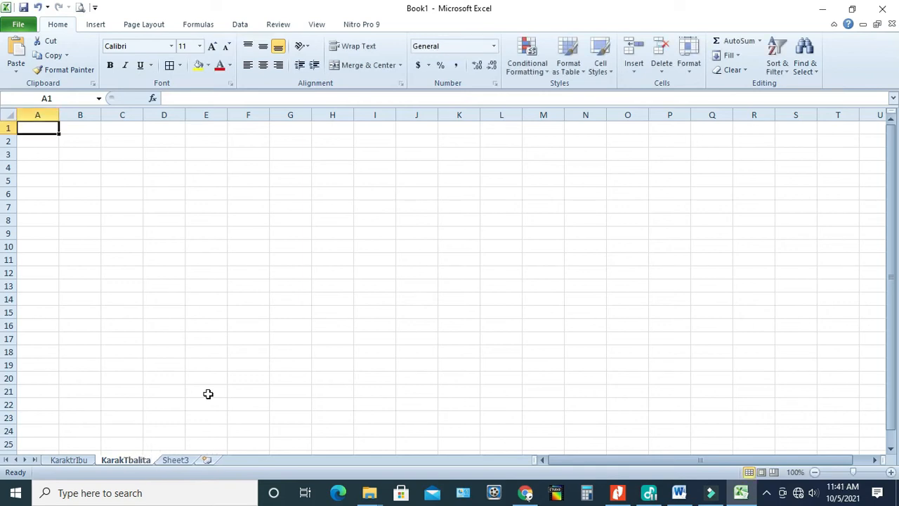
# - Copy the title and interview details in B1:F6 of the KaraktrIbu sheet and paste them at A1 of the KarakTbalita sheet
pyautogui.click(77, 460)
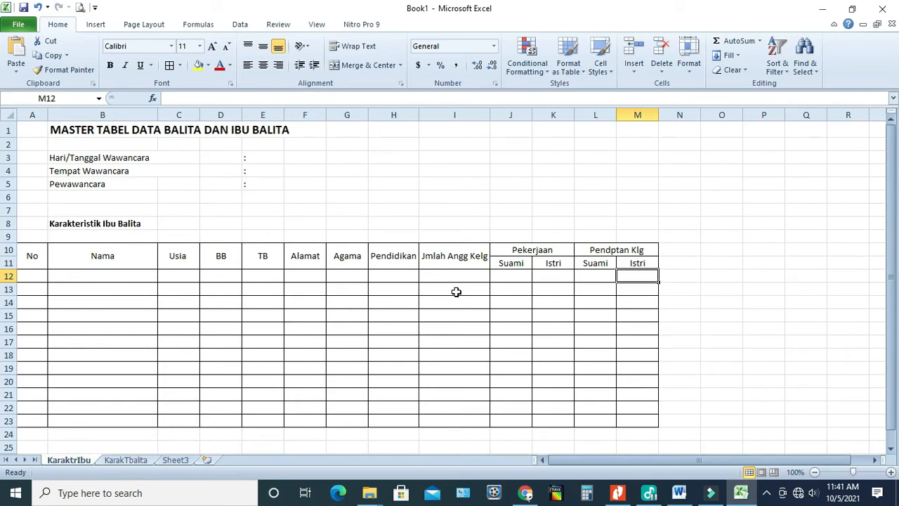
pyautogui.click(137, 460)
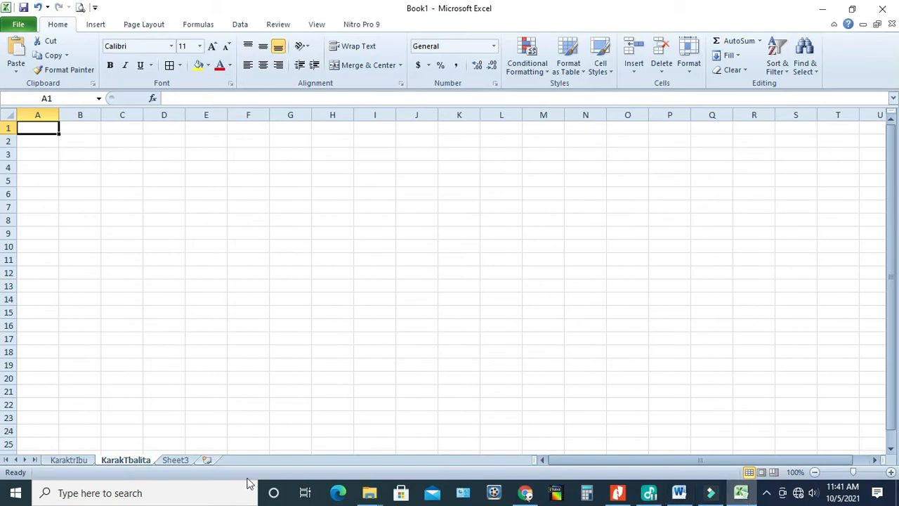
pyautogui.click(68, 456)
pyautogui.moveTo(56, 130); pyautogui.dragTo(321, 198)
pyautogui.rightClick(251, 173)
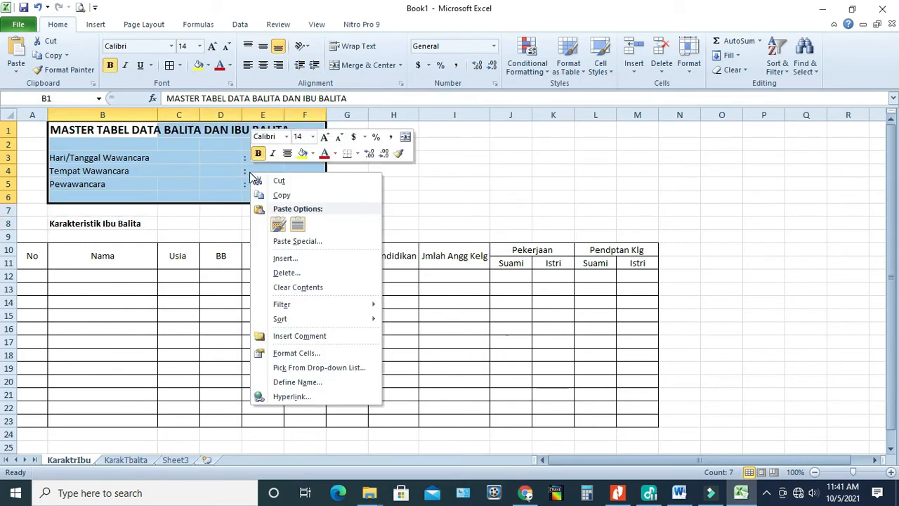
pyautogui.click(281, 196)
pyautogui.click(125, 459)
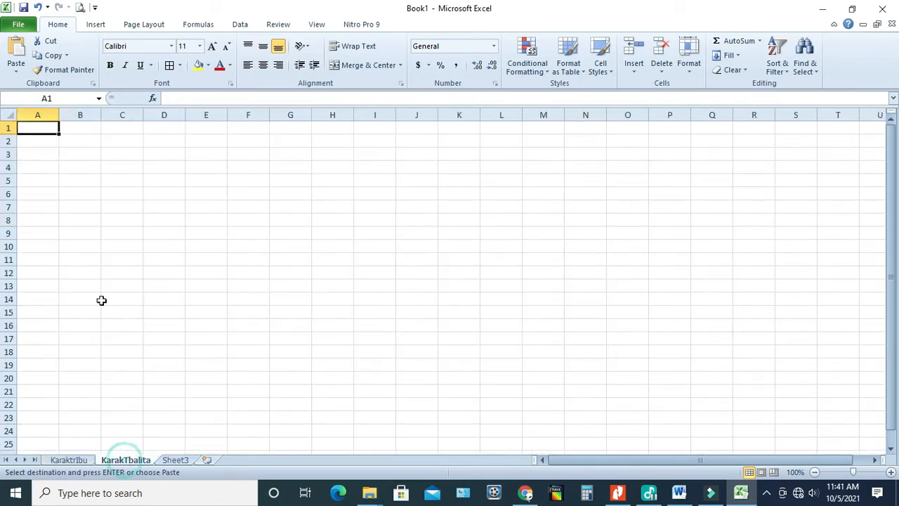
pyautogui.rightClick(43, 131)
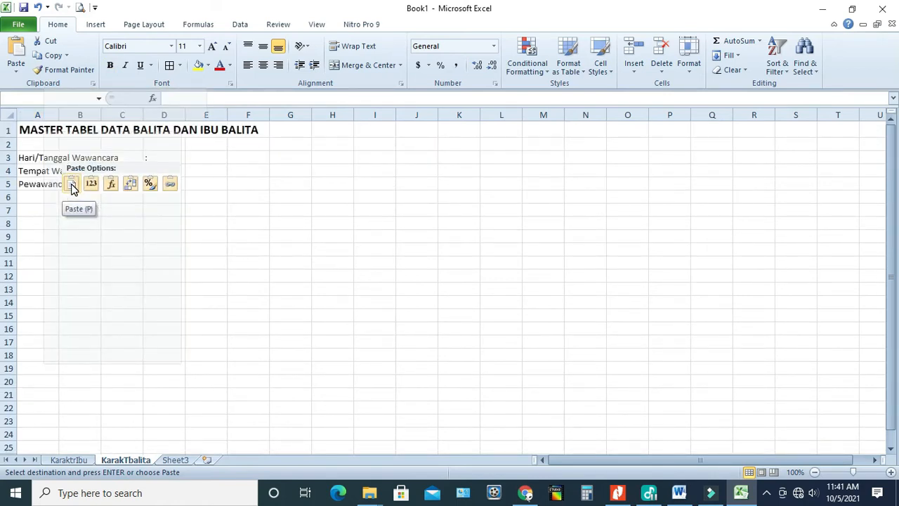
pyautogui.click(71, 184)
pyautogui.click(113, 247)
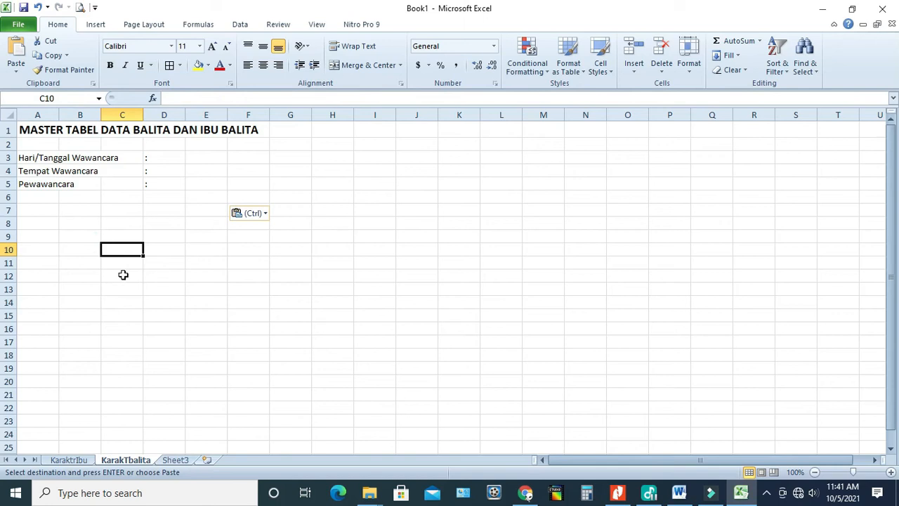
pyautogui.click(48, 210)
# - Switch to the Word questionnaire and read the "Karakteristik Balita" items and the questions in section B, "Riwayat Kehamilan dan Kelahiran"
pyautogui.click(680, 493)
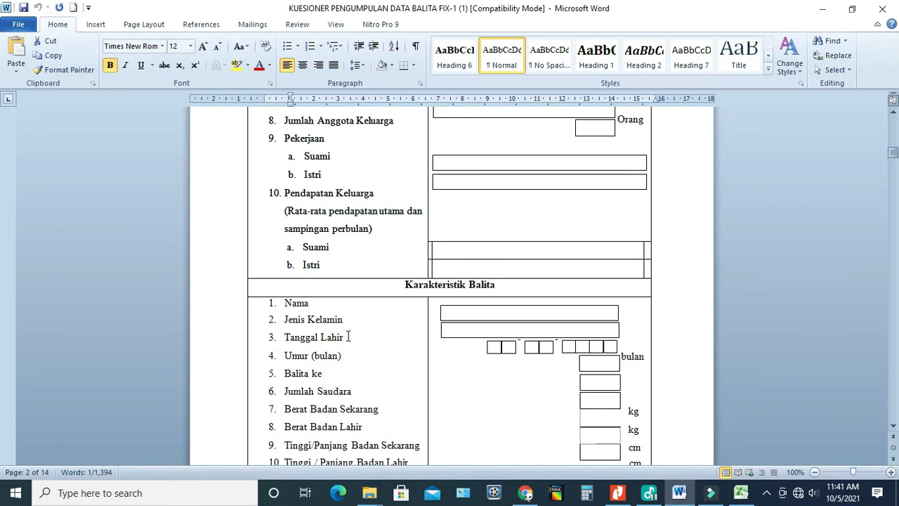
pyautogui.scroll(-10, 353, 373)
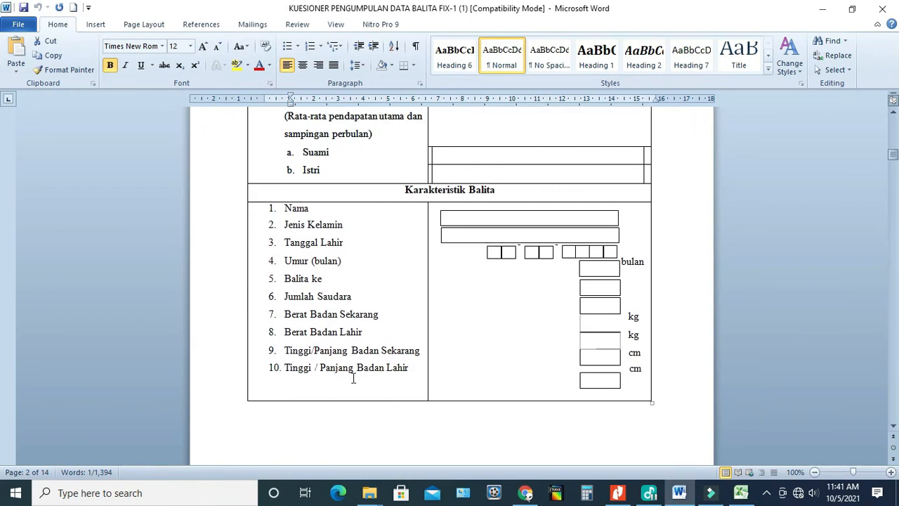
pyautogui.scroll(-5, 352, 380)
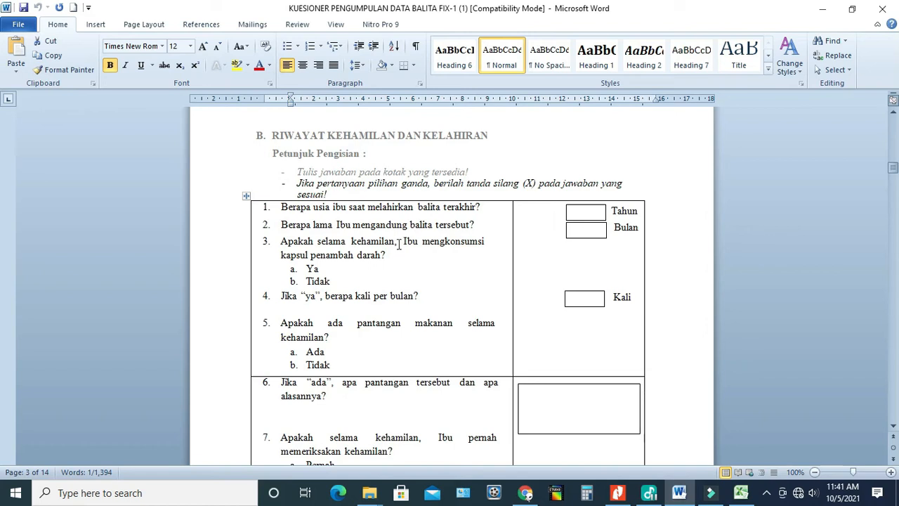
pyautogui.scroll(-2, 362, 285)
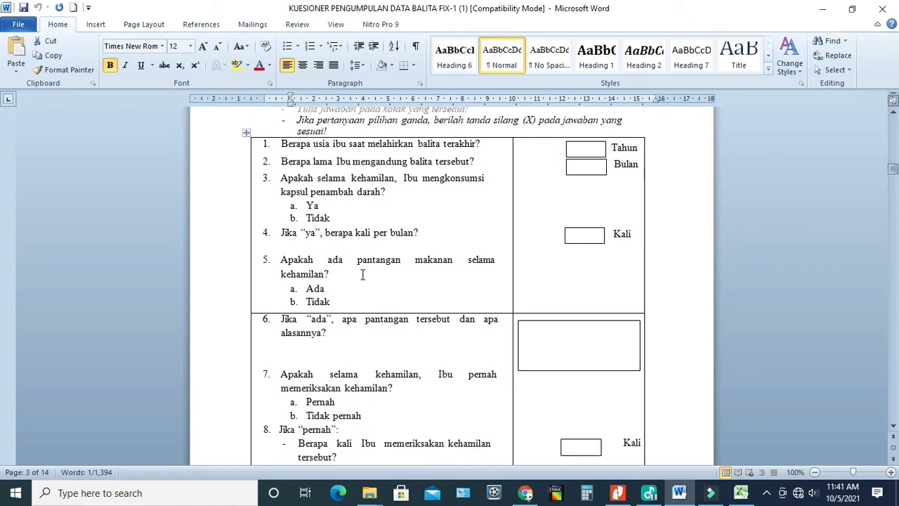
pyautogui.scroll(2, 363, 275)
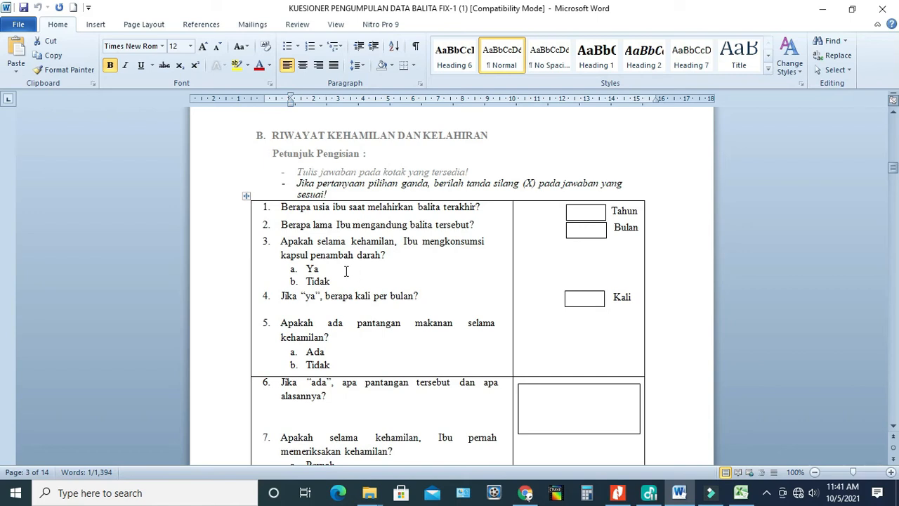
pyautogui.scroll(-6, 346, 271)
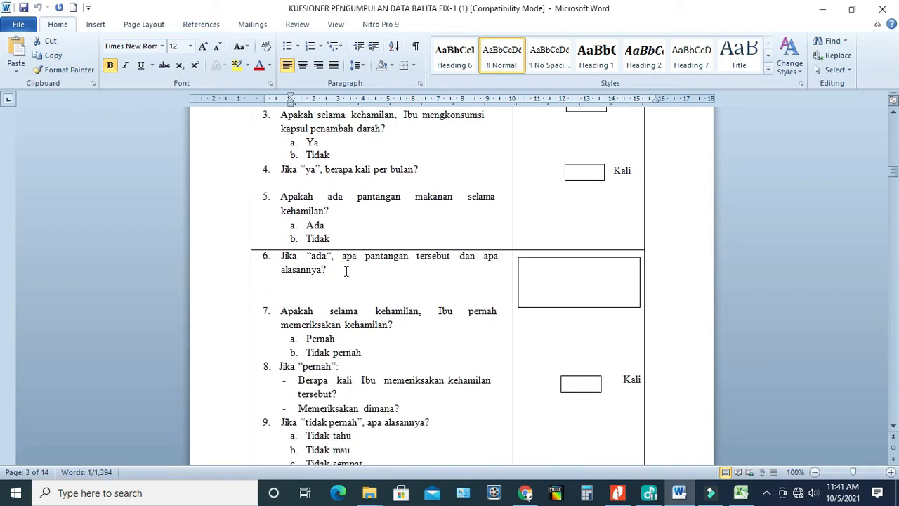
pyautogui.scroll(-4, 346, 273)
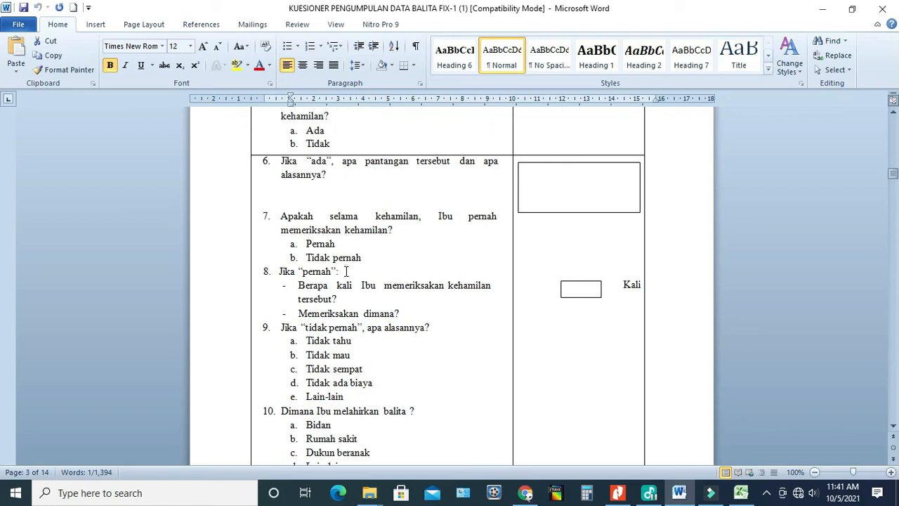
pyautogui.scroll(12, 346, 272)
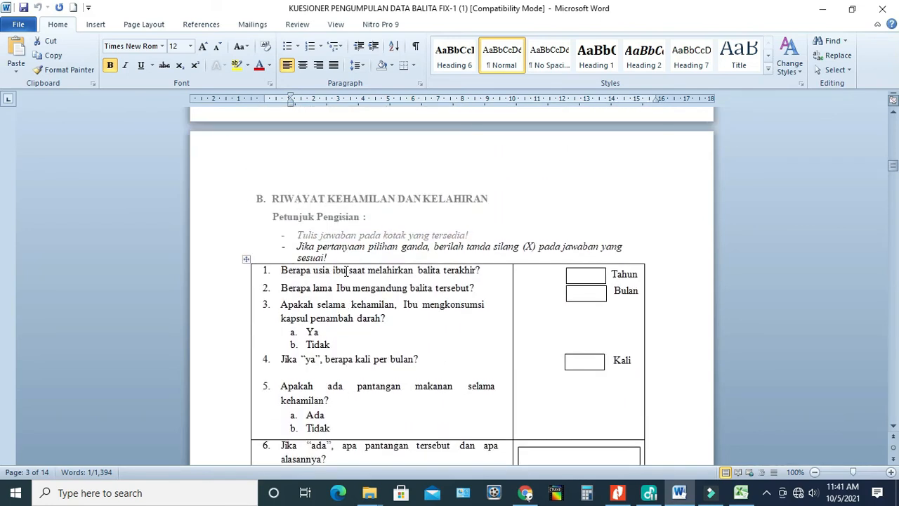
# - Review the mother and toddler characteristics in section A of the questionnaire against the start of section B
pyautogui.scroll(15, 341, 270)
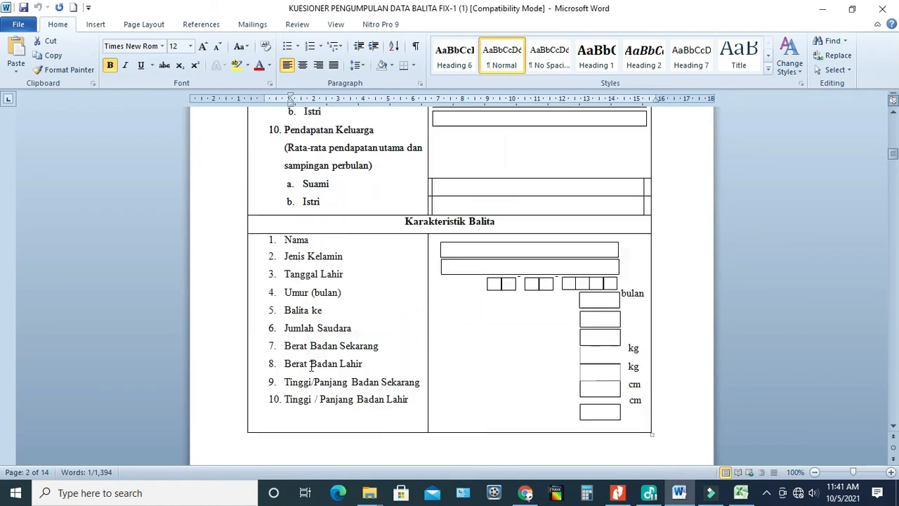
pyautogui.scroll(8, 425, 320)
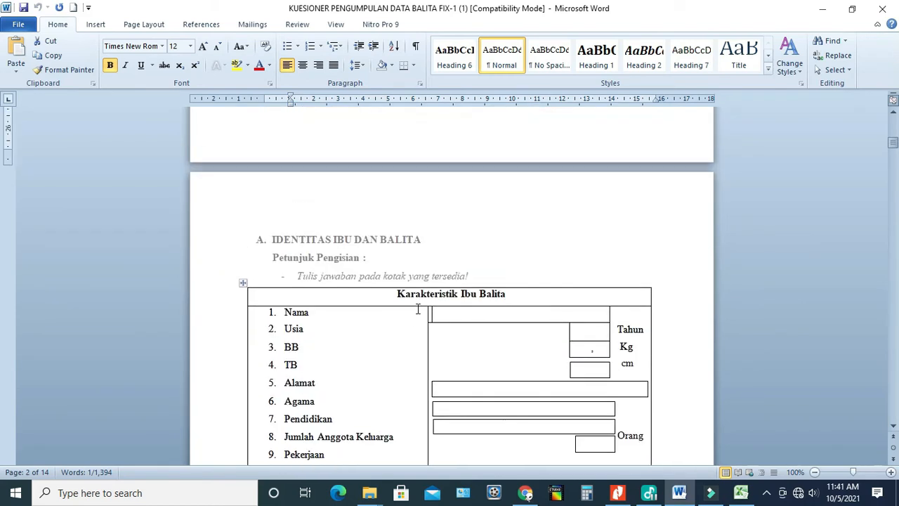
pyautogui.scroll(-6, 385, 356)
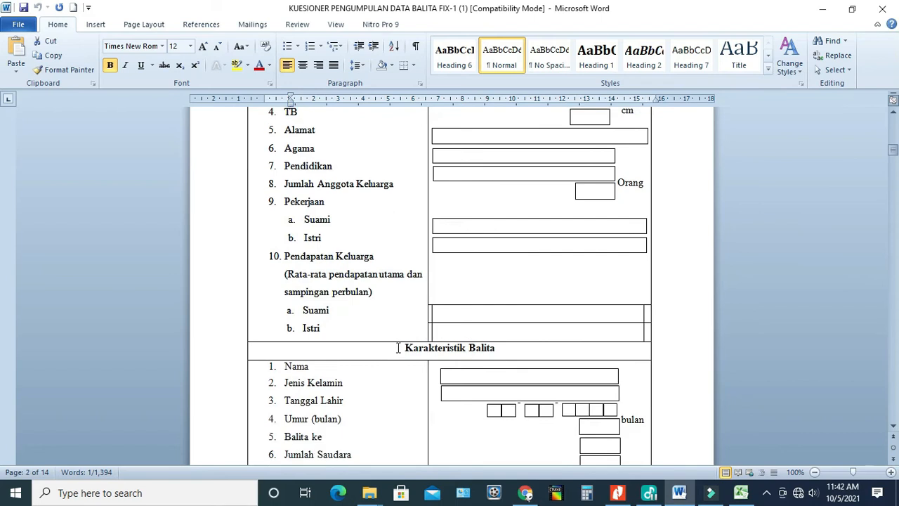
pyautogui.scroll(1, 379, 360)
pyautogui.scroll(4, 421, 380)
pyautogui.scroll(-6, 400, 372)
pyautogui.scroll(7, 407, 368)
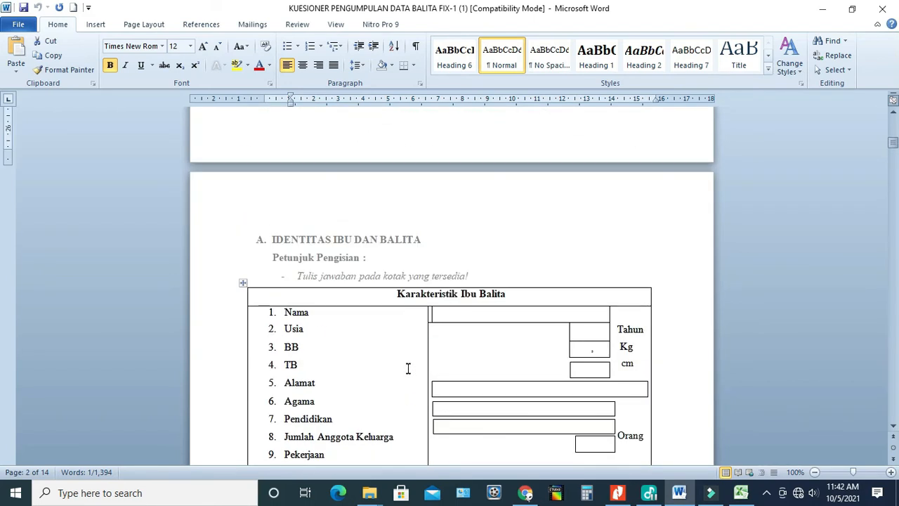
pyautogui.scroll(-4, 428, 369)
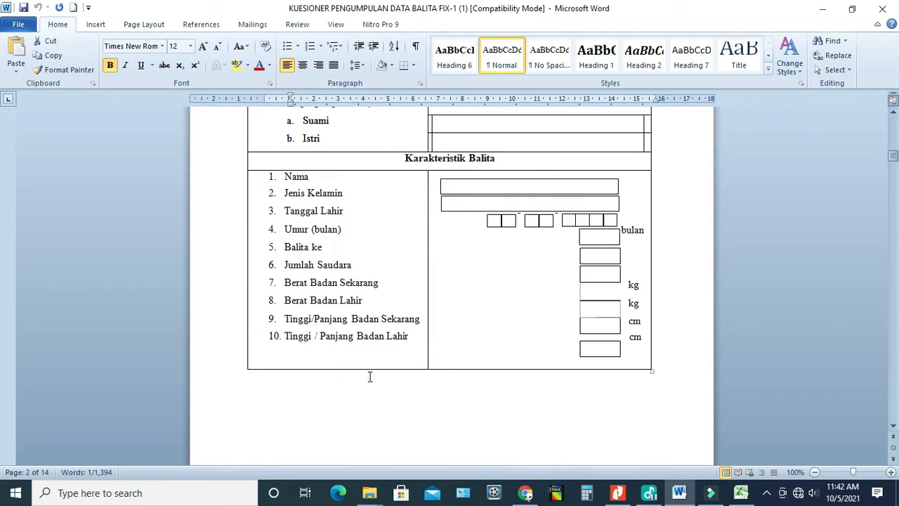
pyautogui.scroll(-6, 315, 337)
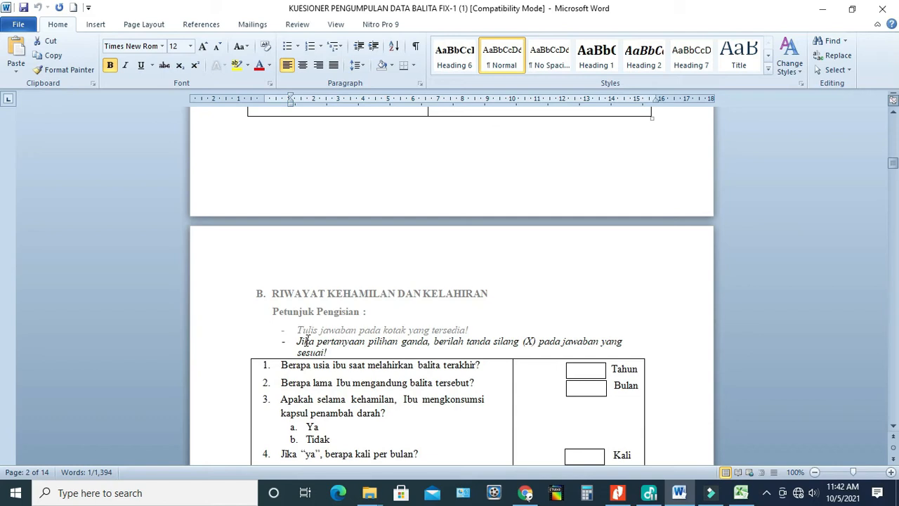
pyautogui.scroll(-1, 307, 342)
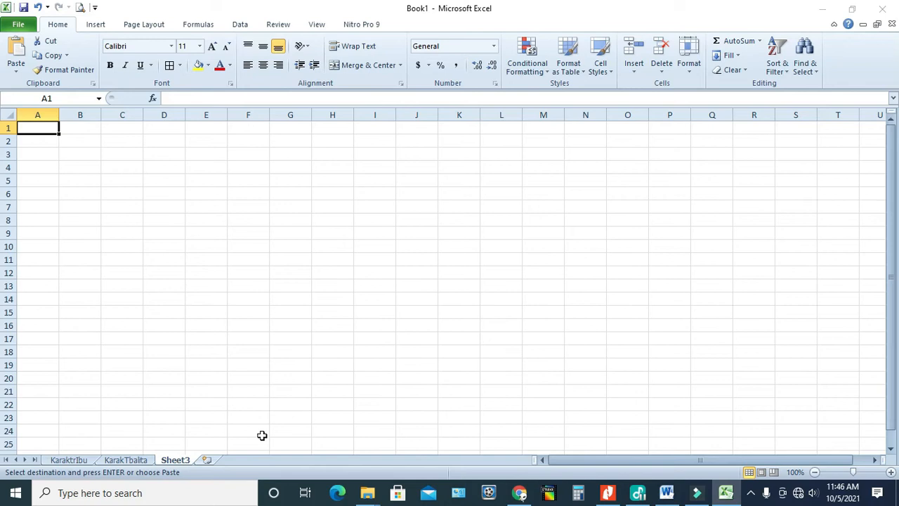
# - Rename Sheet3 as "KH"
pyautogui.rightClick(181, 464)
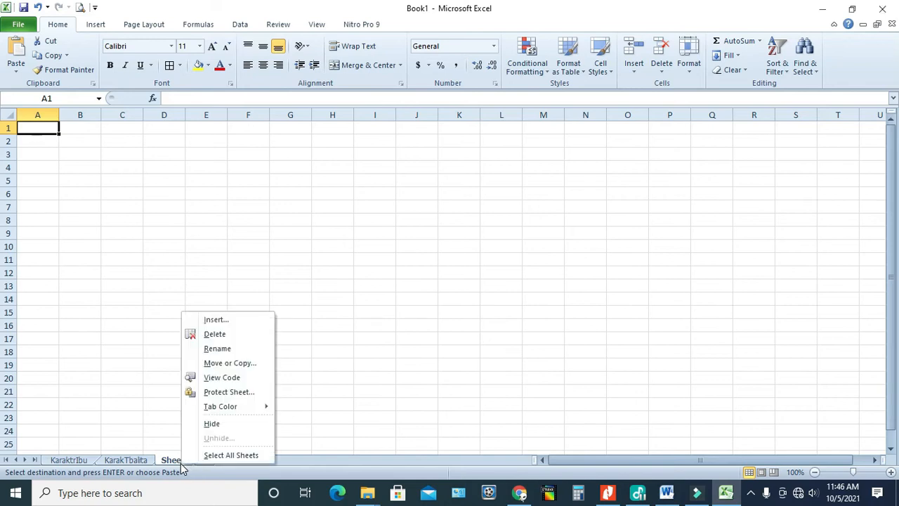
pyautogui.click(220, 350)
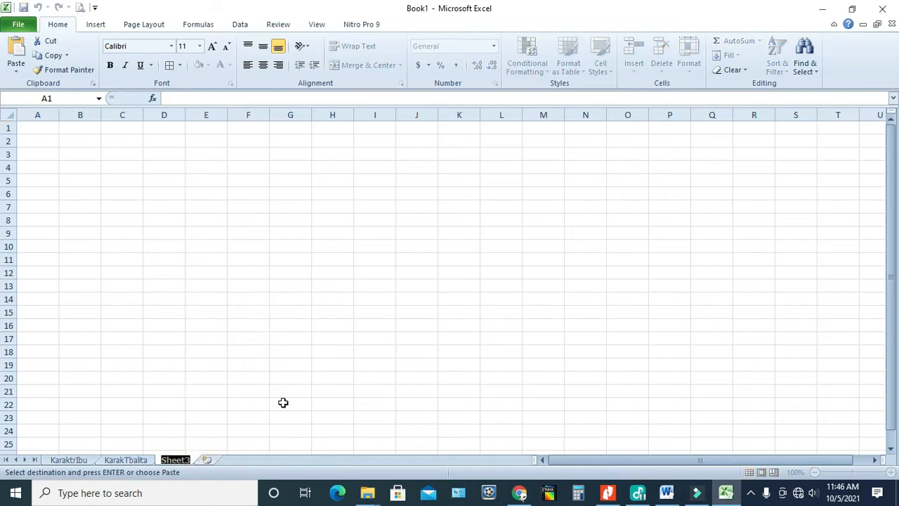
pyautogui.write('KH')
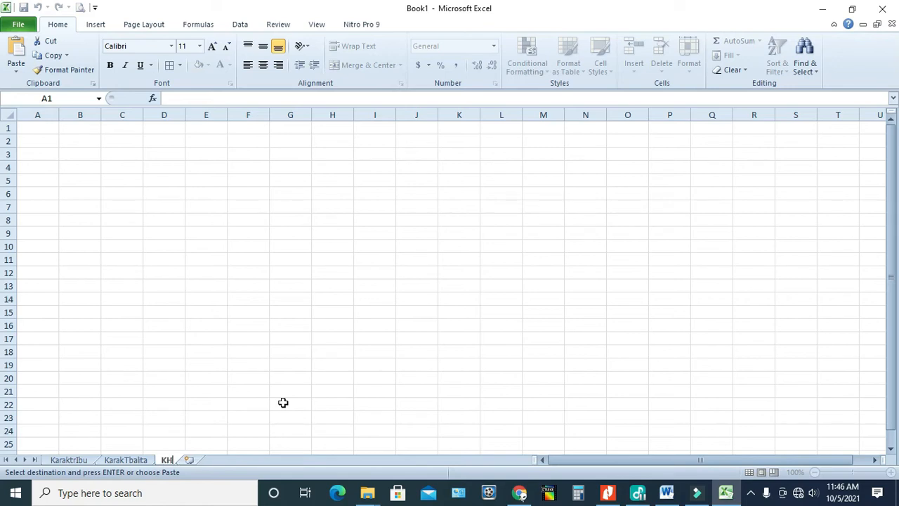
pyautogui.press('Return')
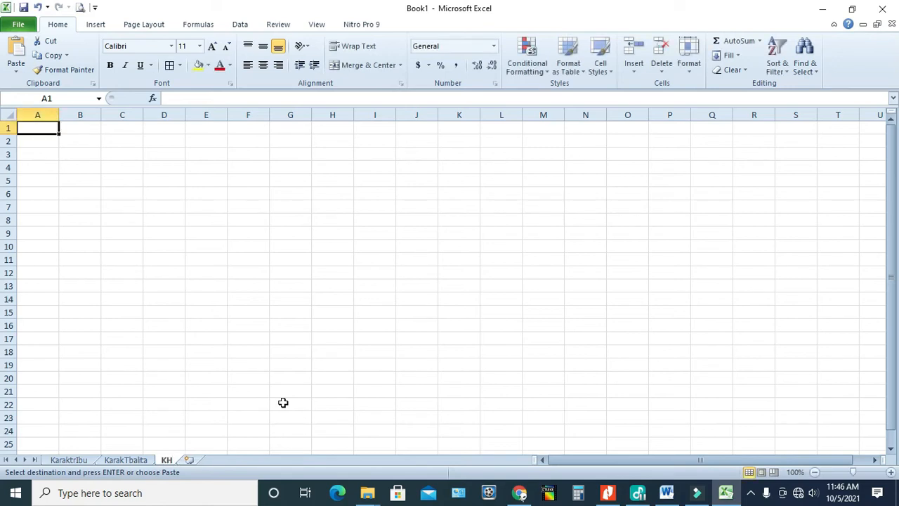
pyautogui.click(78, 144)
# - Copy the title and interview details in B1:F6 of the KaraktrIbu sheet and paste them at A1 of the KH sheet
pyautogui.click(67, 460)
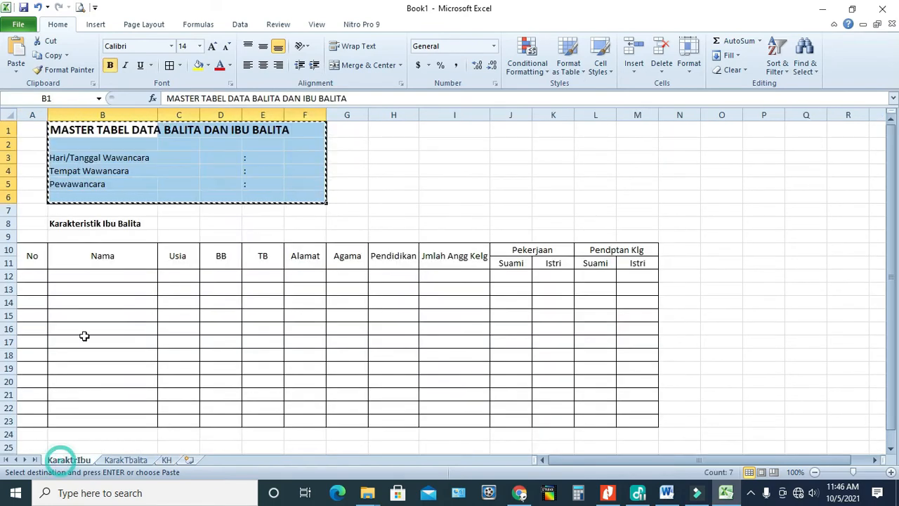
pyautogui.rightClick(176, 186)
pyautogui.click(207, 205)
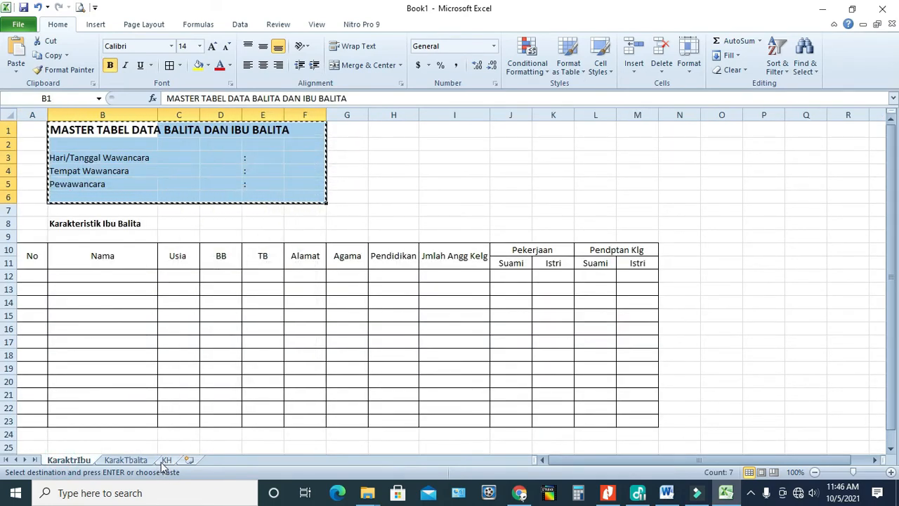
pyautogui.click(166, 459)
pyautogui.click(36, 130)
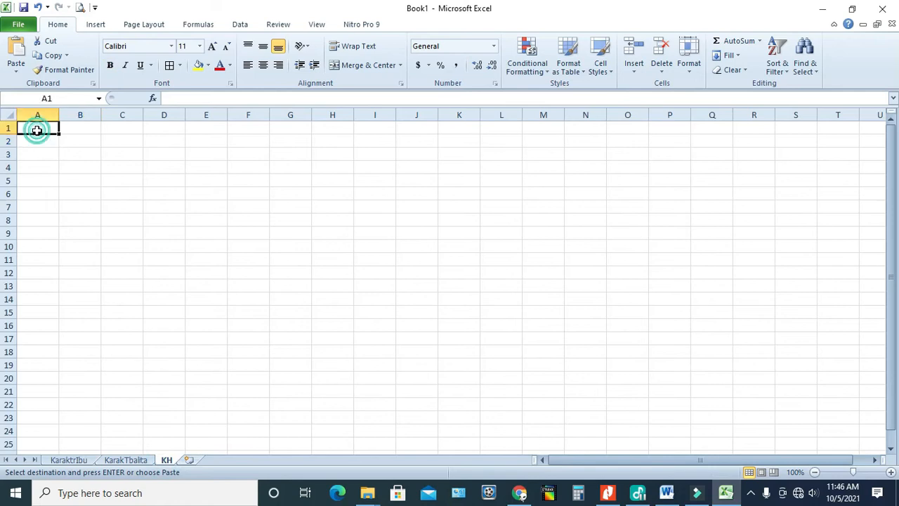
pyautogui.rightClick(37, 130)
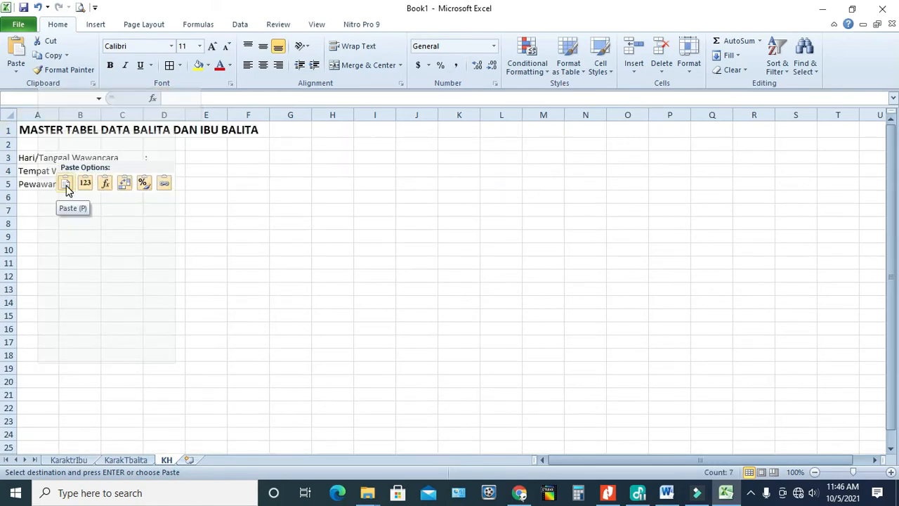
pyautogui.click(68, 189)
pyautogui.click(92, 259)
# - Select A8 on the KH sheet, then switch to the Word questionnaire and copy section B's heading text "RIWAYAT KEHAMILAN DAN KELAHIRAN"
pyautogui.click(36, 222)
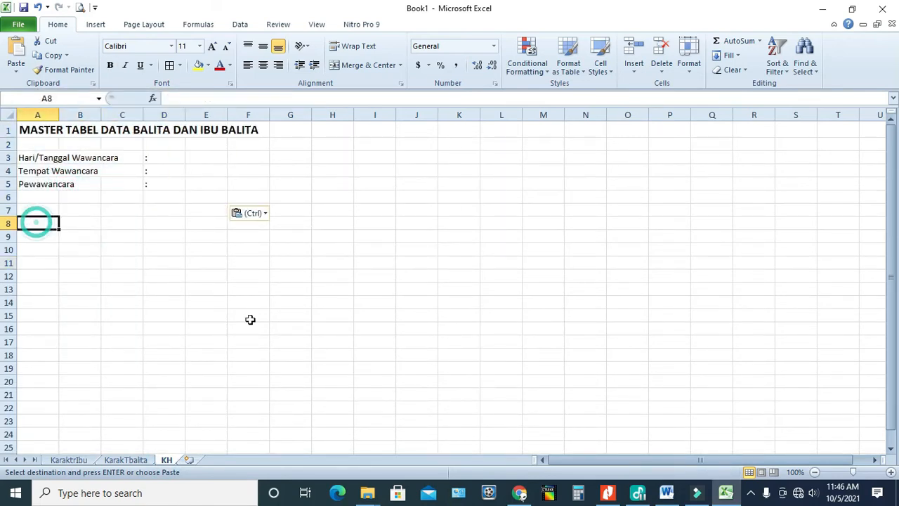
pyautogui.click(667, 493)
pyautogui.scroll(5, 436, 251)
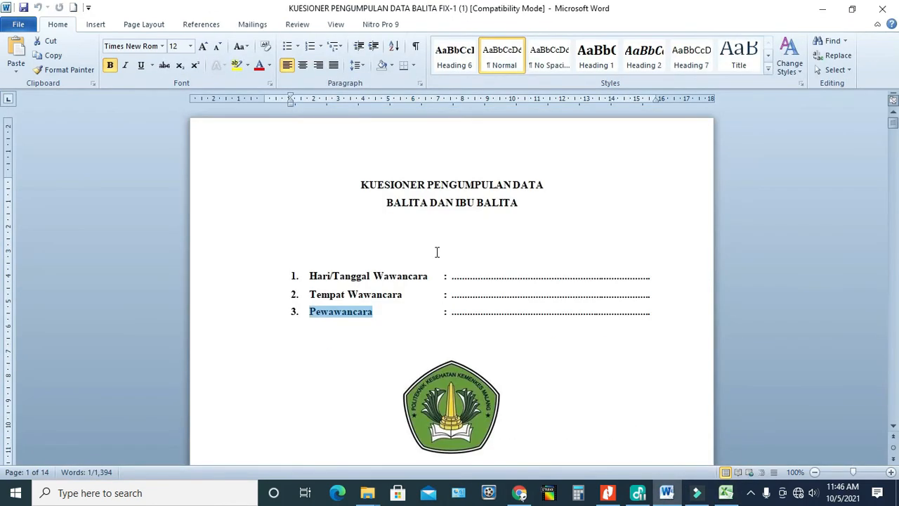
pyautogui.scroll(-15, 415, 345)
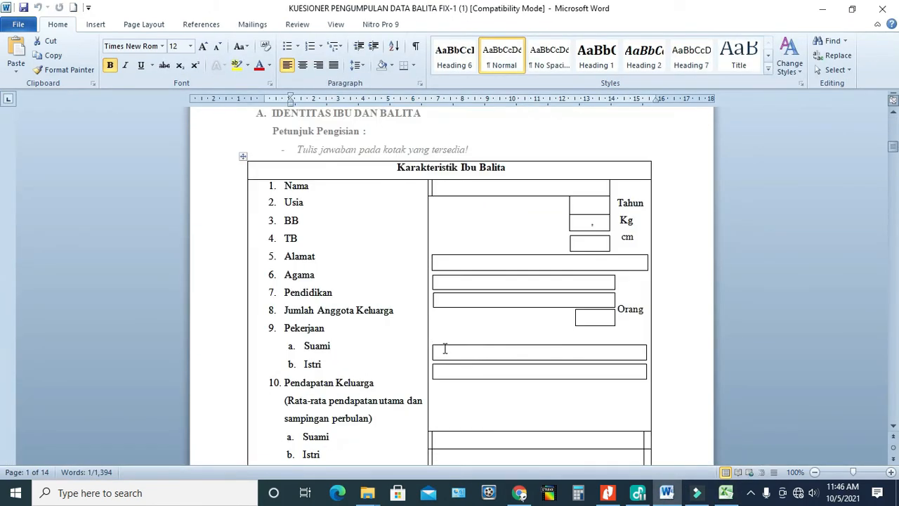
pyautogui.scroll(-10, 445, 349)
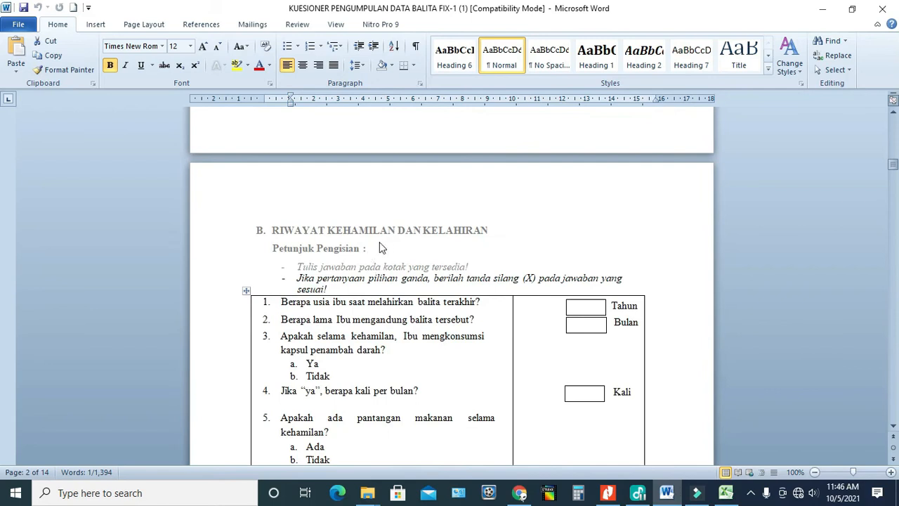
pyautogui.doubleClick(385, 243)
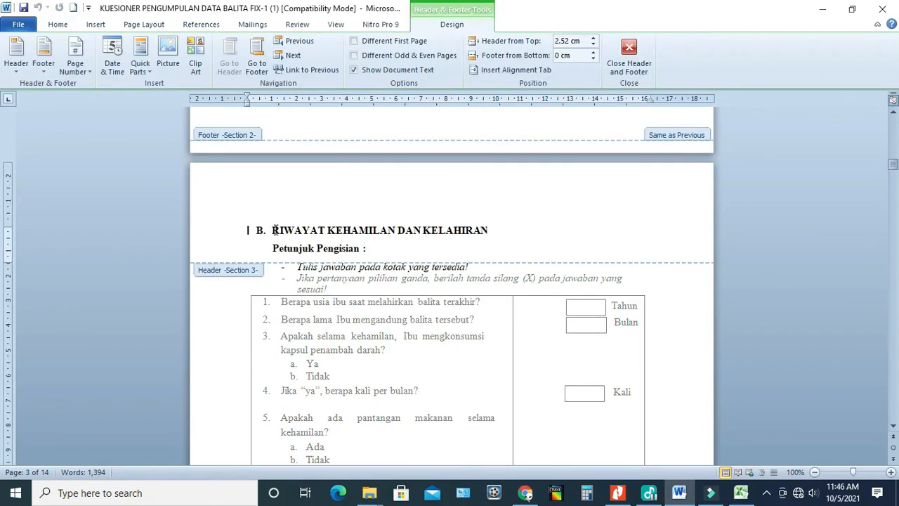
pyautogui.moveTo(275, 229); pyautogui.dragTo(433, 234)
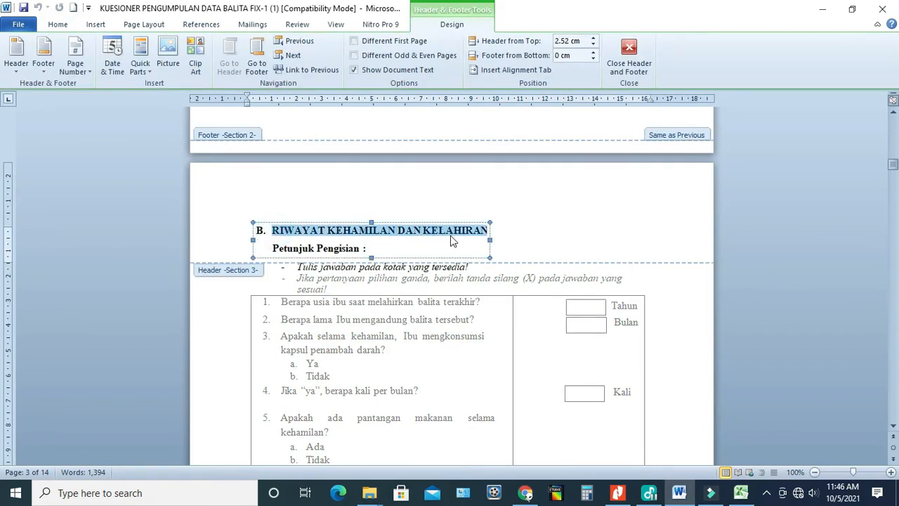
pyautogui.rightClick(451, 240)
pyautogui.click(526, 253)
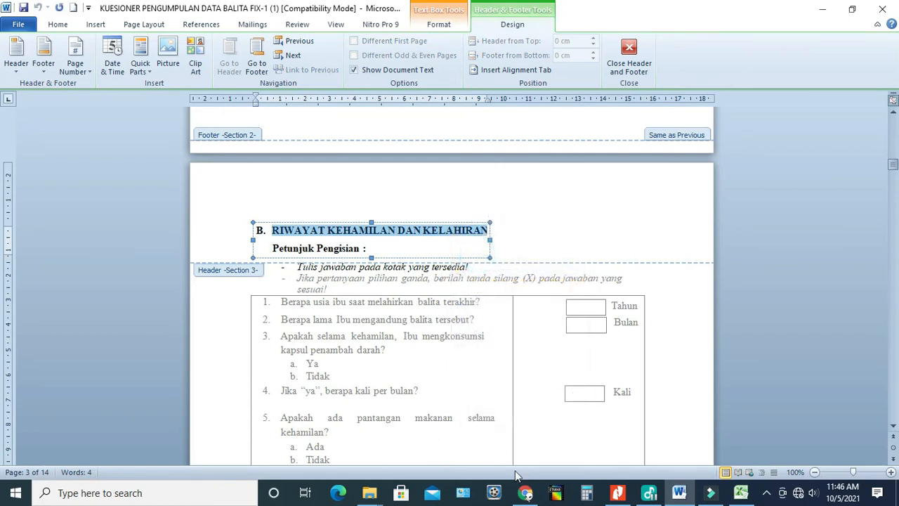
# - Return to Excel, paste the section heading into A8 of the KH sheet with destination formatting, and make it bold at size 12
pyautogui.click(741, 493)
pyautogui.rightClick(31, 227)
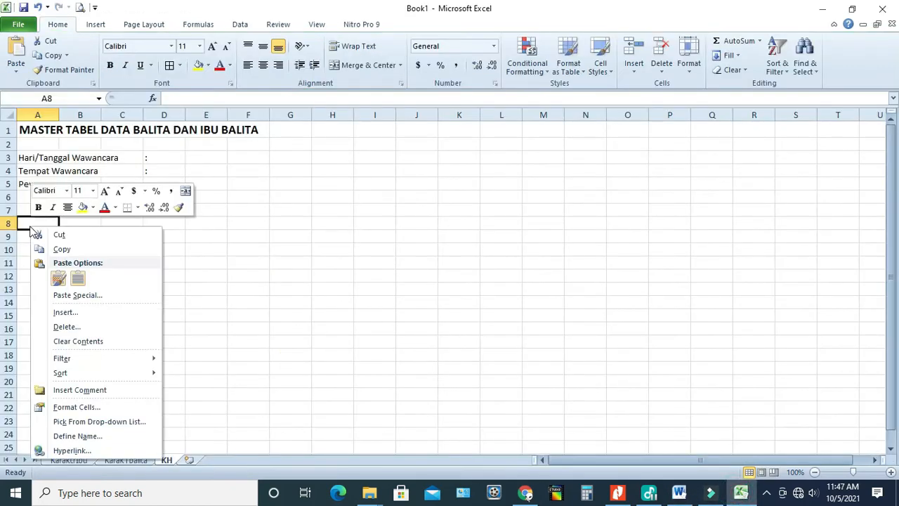
pyautogui.click(59, 279)
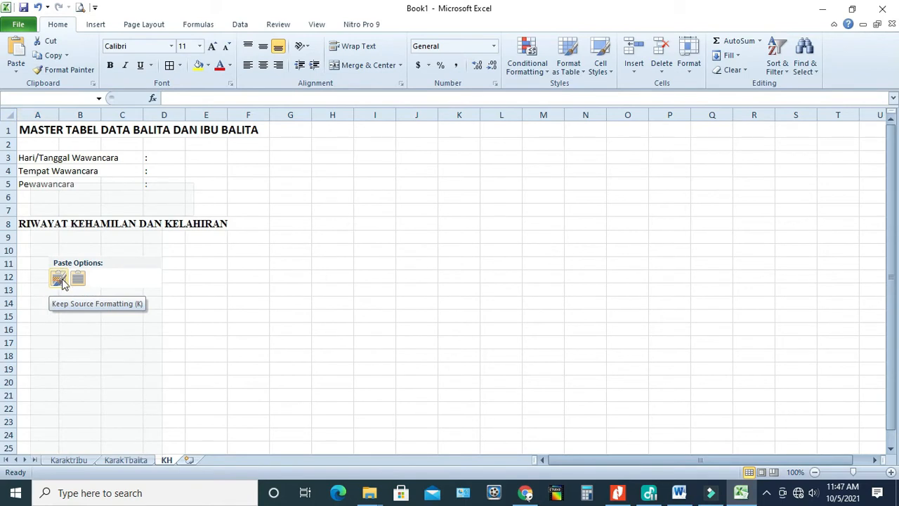
pyautogui.click(78, 279)
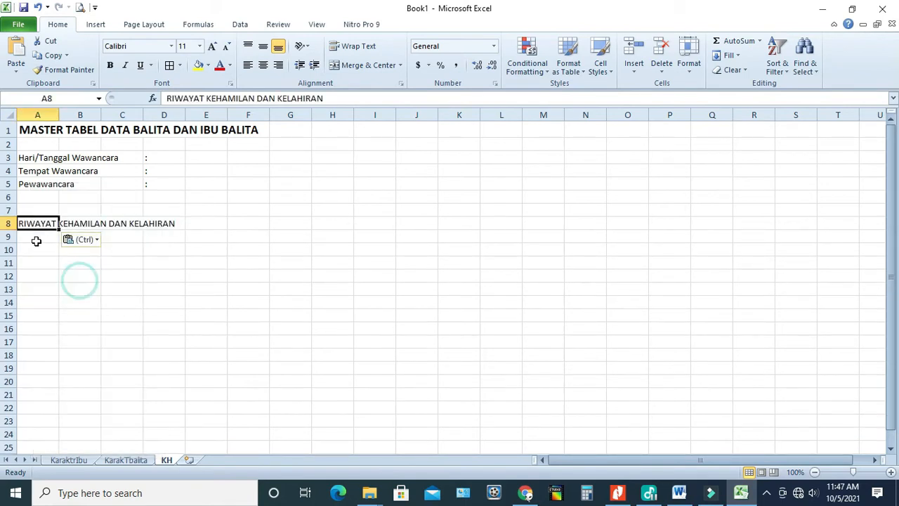
pyautogui.click(110, 64)
pyautogui.click(213, 47)
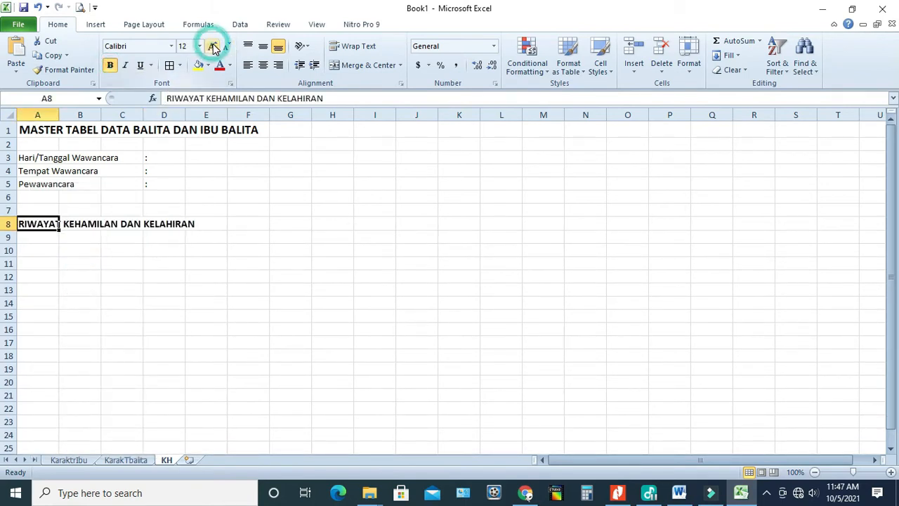
pyautogui.click(176, 276)
# - Select A10 on the KH sheet, then switch to the Word questionnaire and copy "usia ibu saat melahirkan" from question 1 of section B
pyautogui.click(41, 251)
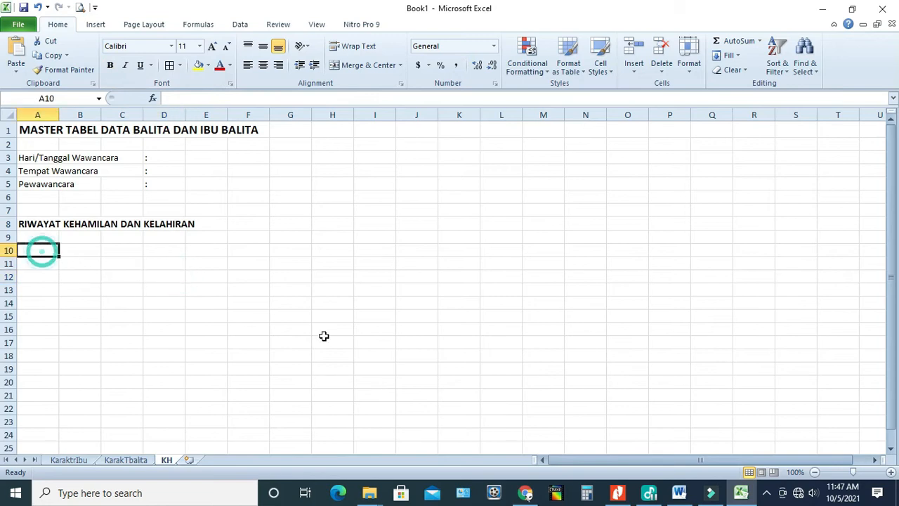
pyautogui.click(679, 493)
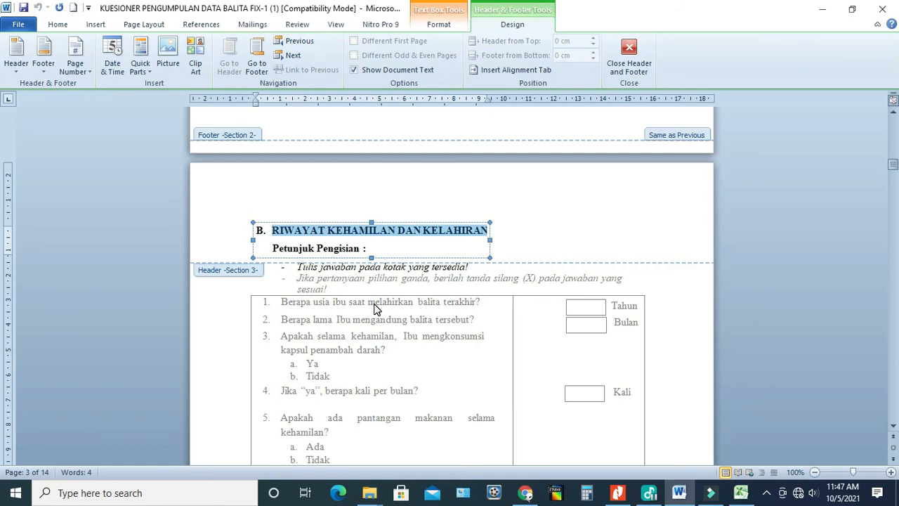
pyautogui.doubleClick(700, 316)
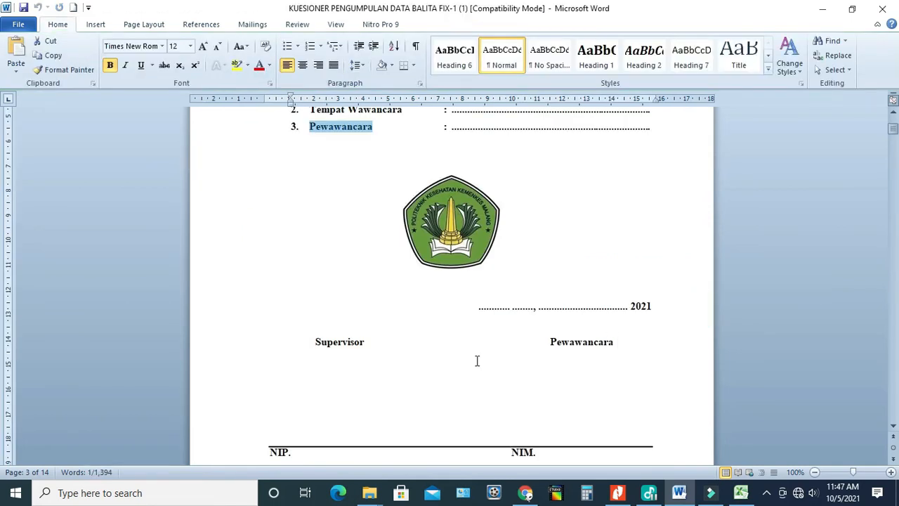
pyautogui.scroll(-12, 477, 360)
pyautogui.scroll(-10, 480, 360)
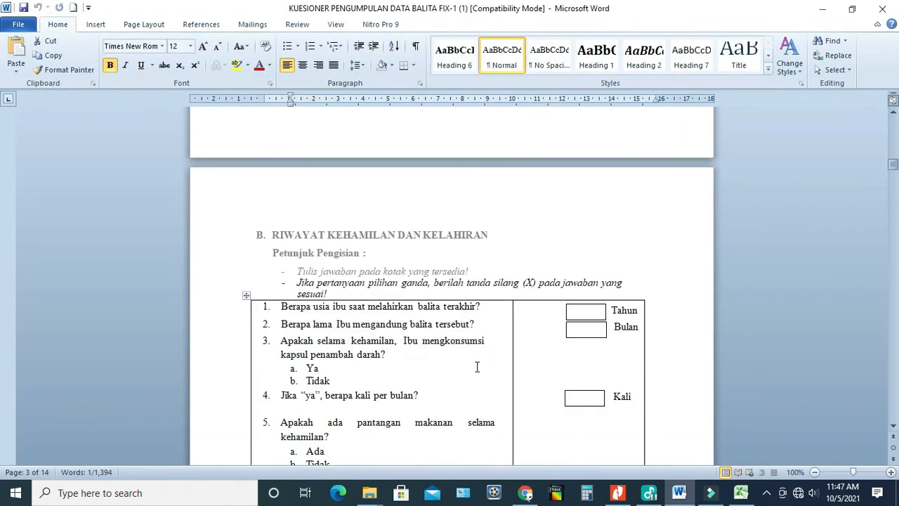
pyautogui.scroll(-2, 478, 367)
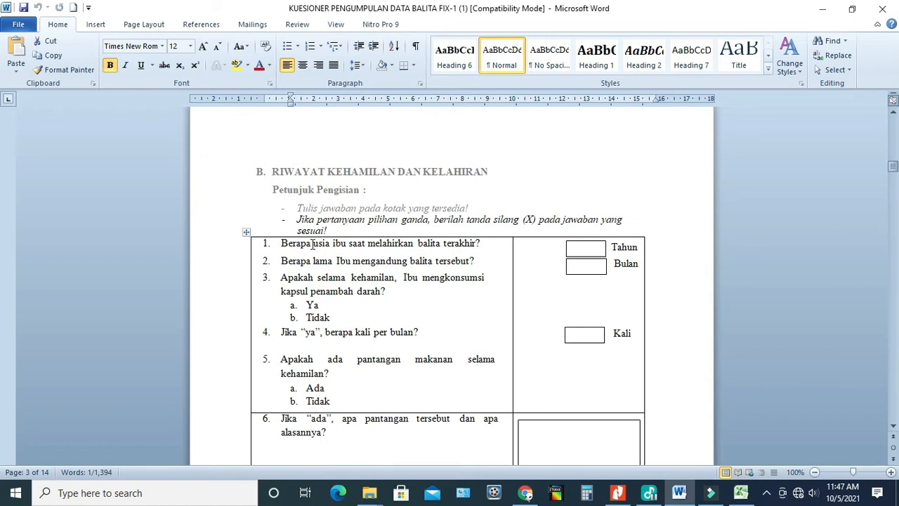
pyautogui.moveTo(313, 243); pyautogui.dragTo(393, 248)
pyautogui.rightClick(393, 247)
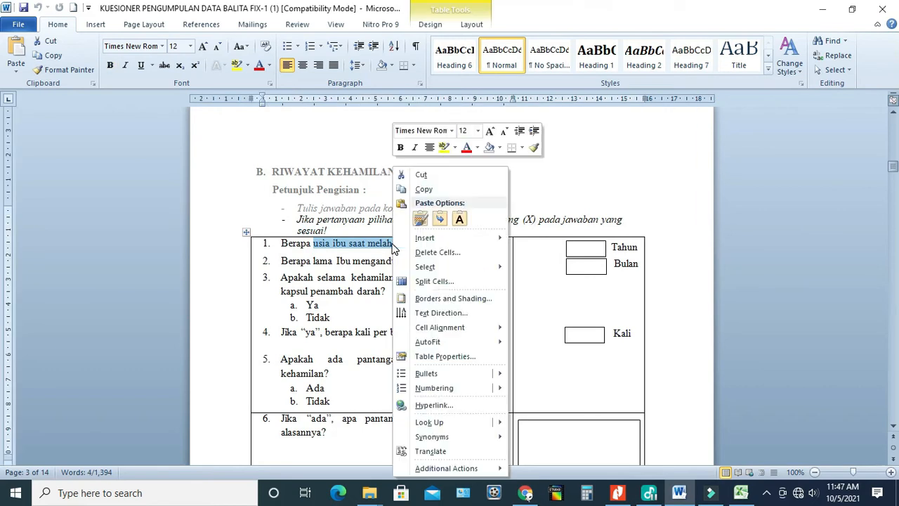
pyautogui.click(424, 189)
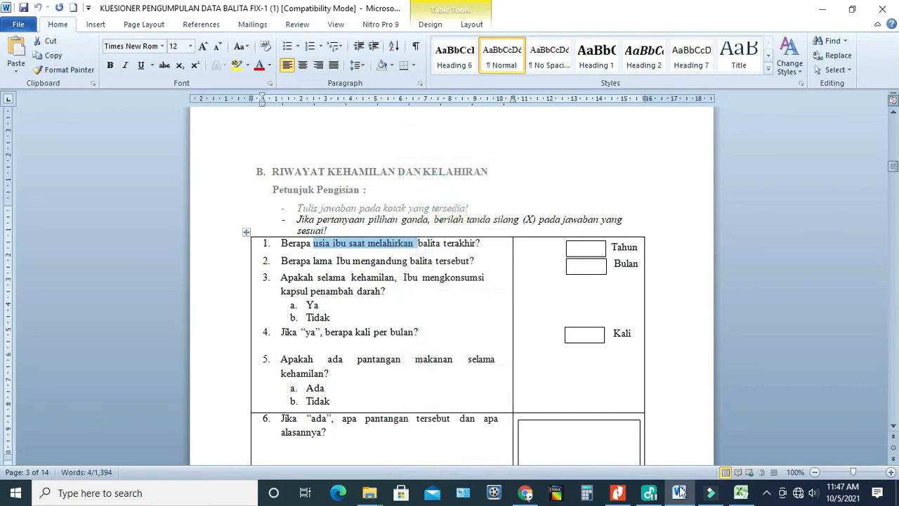
# - Switch back to Excel, paste the question 1 label into A10 with destination formatting, and widen column A to fit it
pyautogui.click(741, 492)
pyautogui.rightClick(44, 255)
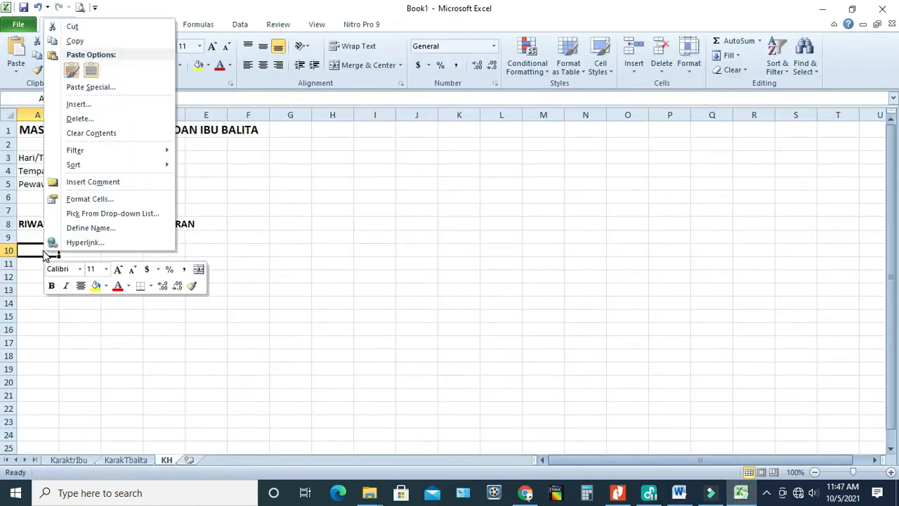
pyautogui.click(91, 70)
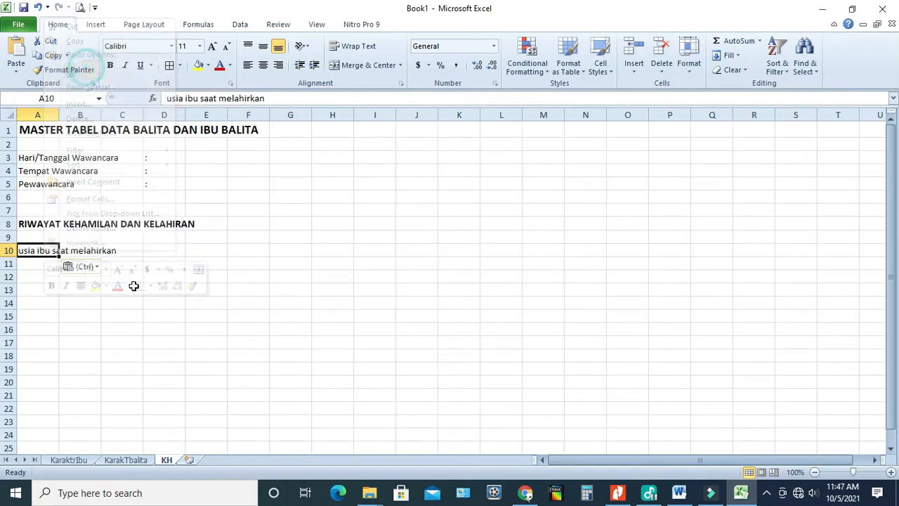
pyautogui.click(101, 301)
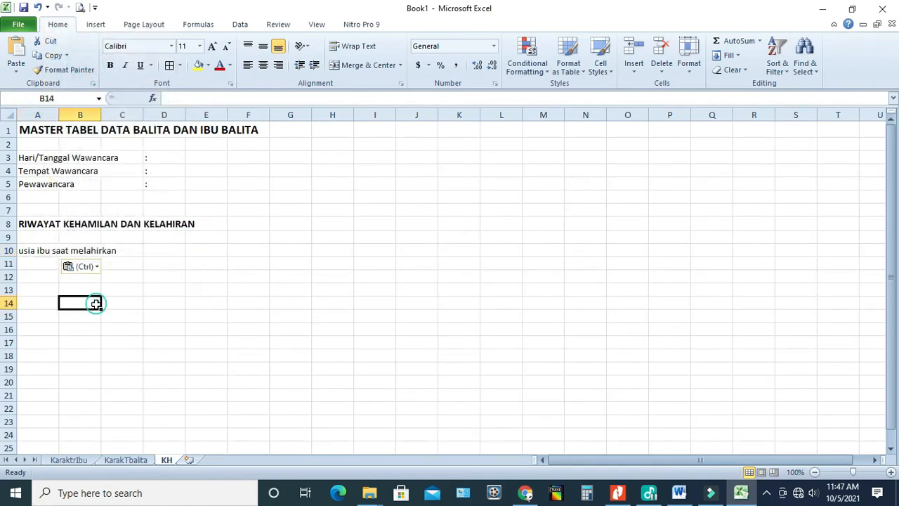
pyautogui.doubleClick(58, 116)
pyautogui.moveTo(272, 116); pyautogui.dragTo(135, 129)
pyautogui.click(116, 325)
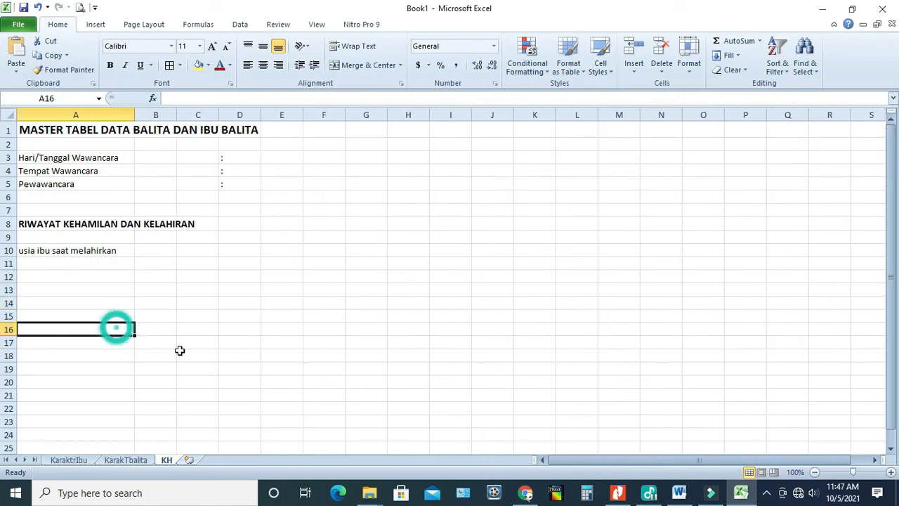
# - Select A11 on the KH sheet, then switch to the Word questionnaire and copy "lama Ibu mengandung" from question 2 of section B
pyautogui.click(80, 264)
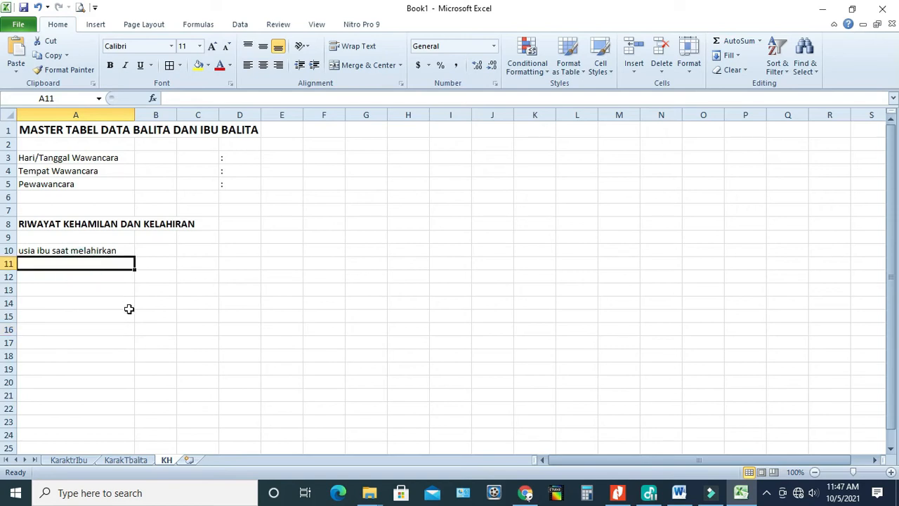
pyautogui.click(73, 277)
pyautogui.click(67, 264)
pyautogui.click(679, 493)
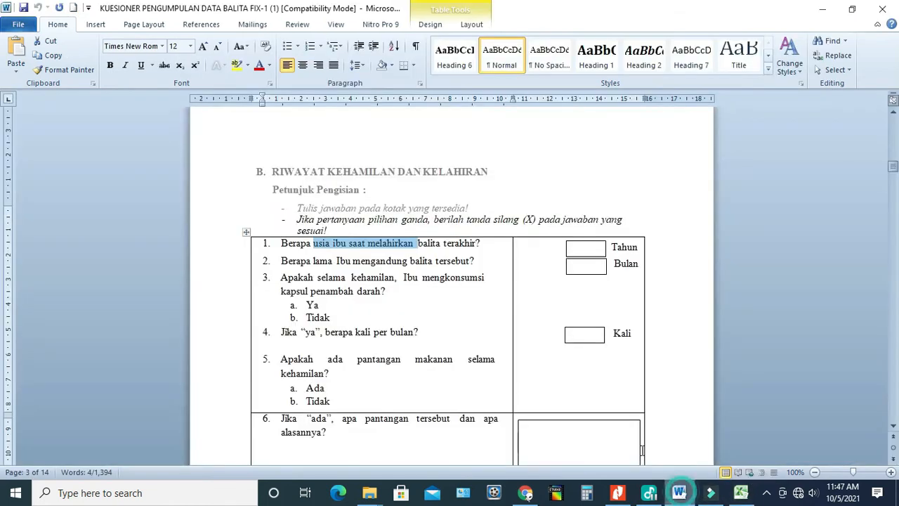
pyautogui.click(383, 263)
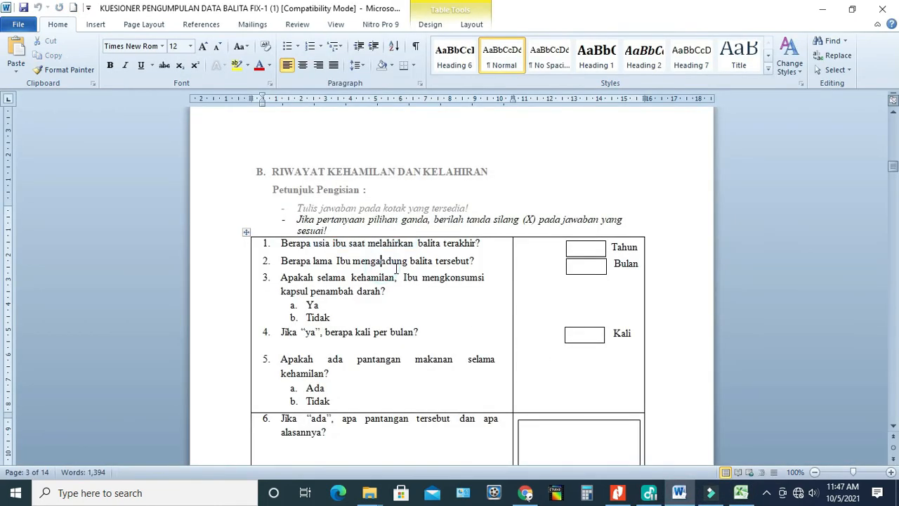
pyautogui.moveTo(314, 260); pyautogui.dragTo(385, 260)
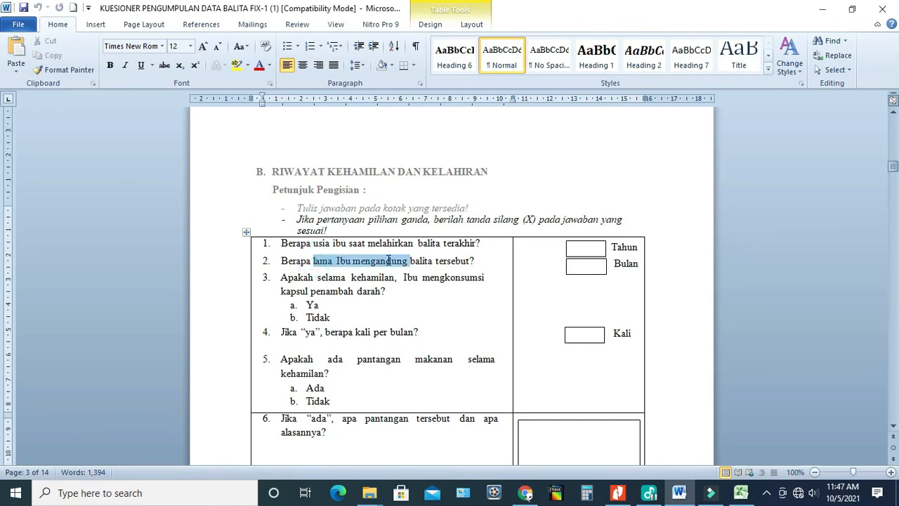
pyautogui.rightClick(388, 260)
pyautogui.click(416, 190)
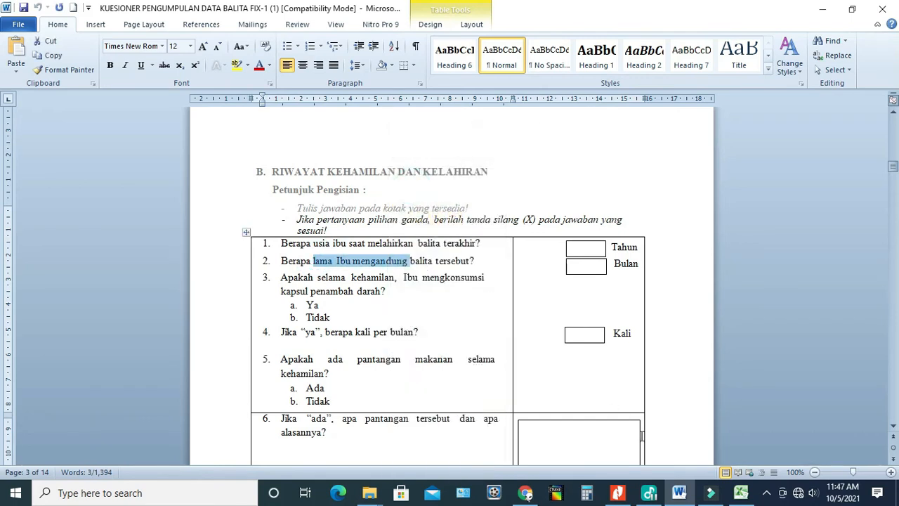
# - Switch back to Excel, paste "lama Ibu mengandung" into B10 with destination formatting, and widen column B to fit it
pyautogui.click(741, 492)
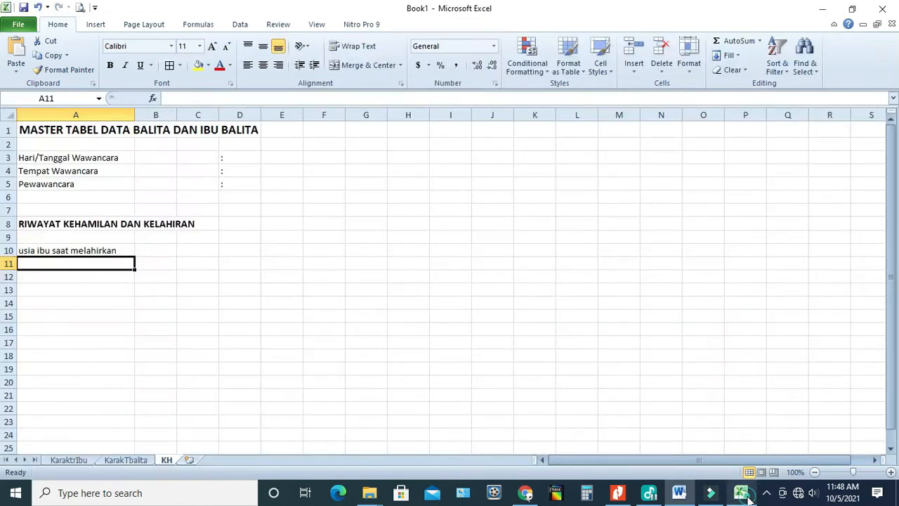
pyautogui.click(168, 252)
pyautogui.rightClick(169, 252)
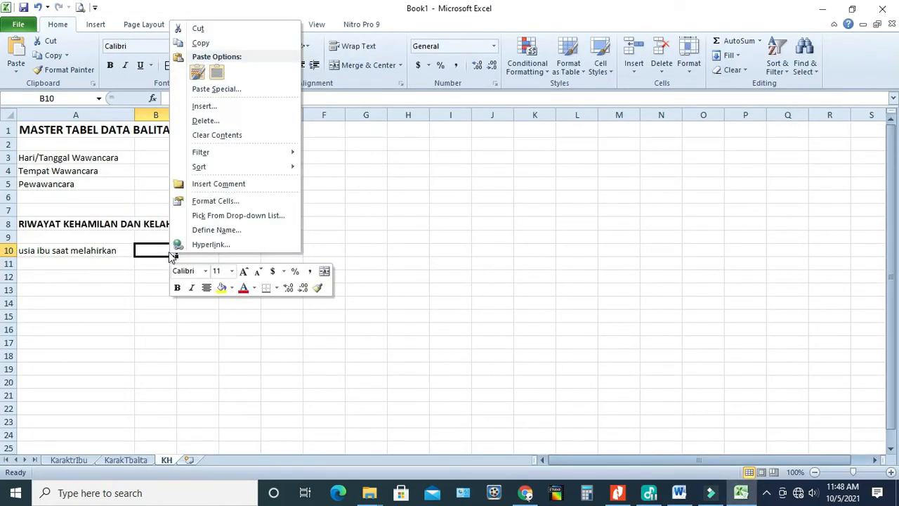
pyautogui.click(216, 71)
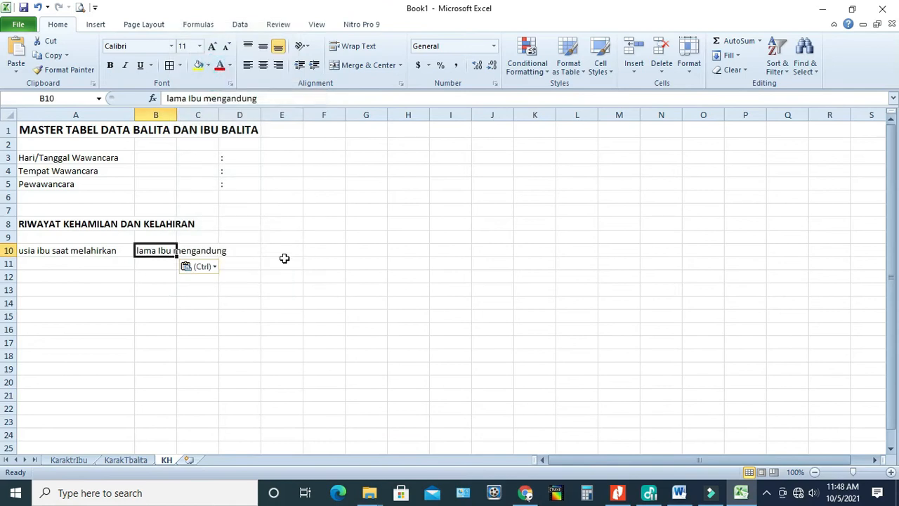
pyautogui.moveTo(177, 115); pyautogui.dragTo(233, 114)
pyautogui.click(255, 304)
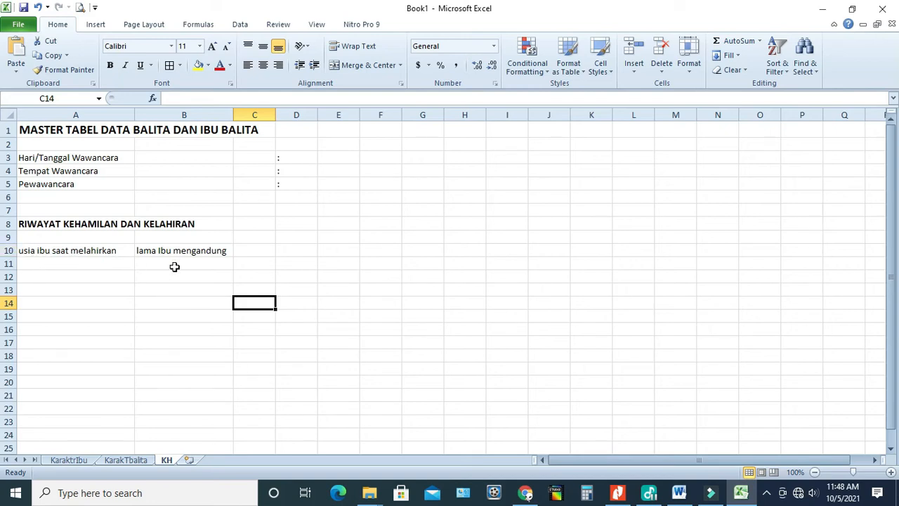
# - Select C10 on the KH sheet, then switch to the Word questionnaire and copy "Ibu mengkonsumsi kapsul penambah darah" from question 3 of section B
pyautogui.click(251, 251)
pyautogui.click(679, 493)
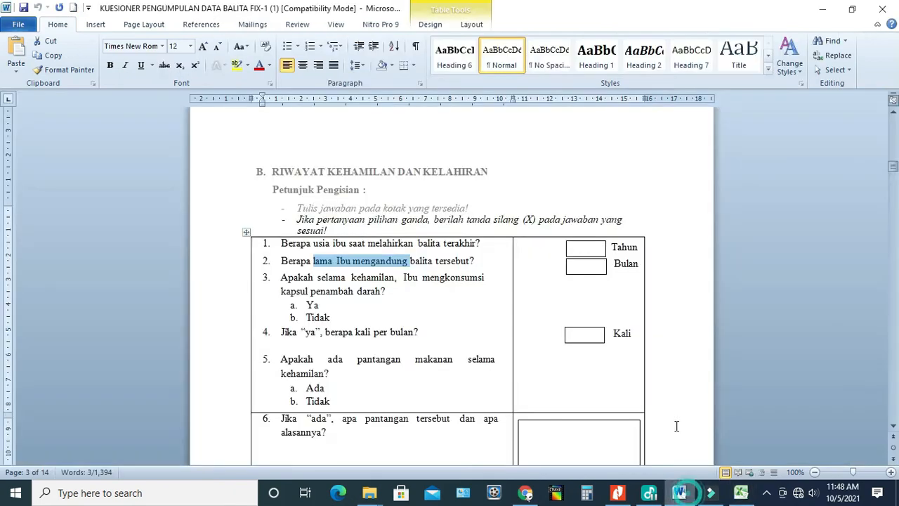
pyautogui.click(366, 279)
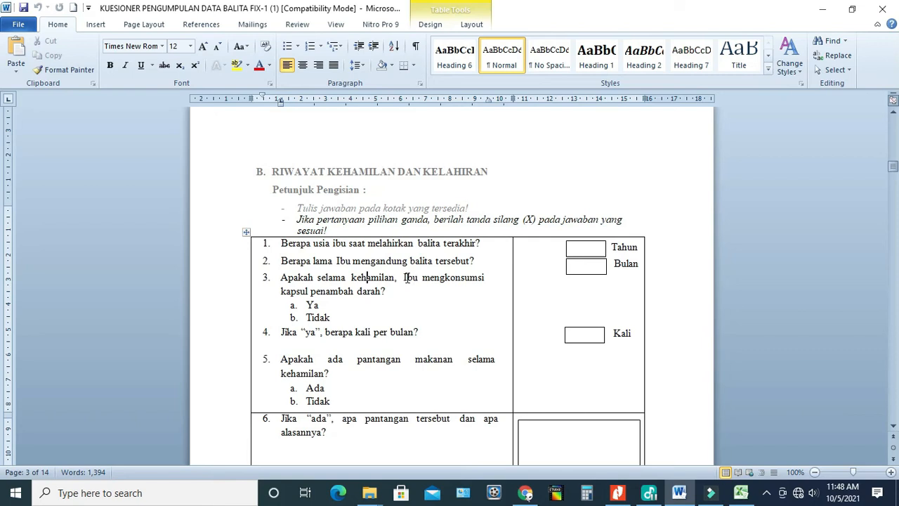
pyautogui.moveTo(404, 278); pyautogui.dragTo(393, 294)
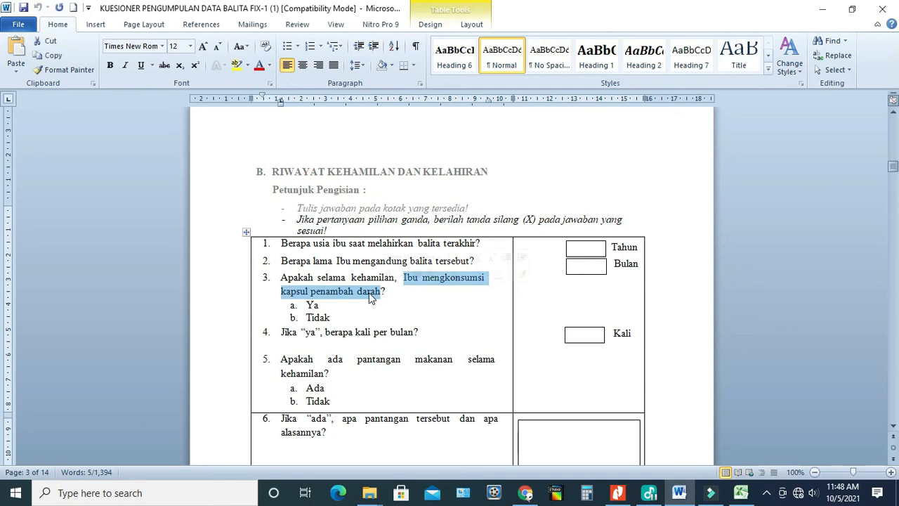
pyautogui.rightClick(366, 293)
pyautogui.click(398, 189)
# - Switch back to Excel, paste the question 3 label into C10 with destination formatting, and widen column C to fit it
pyautogui.click(742, 493)
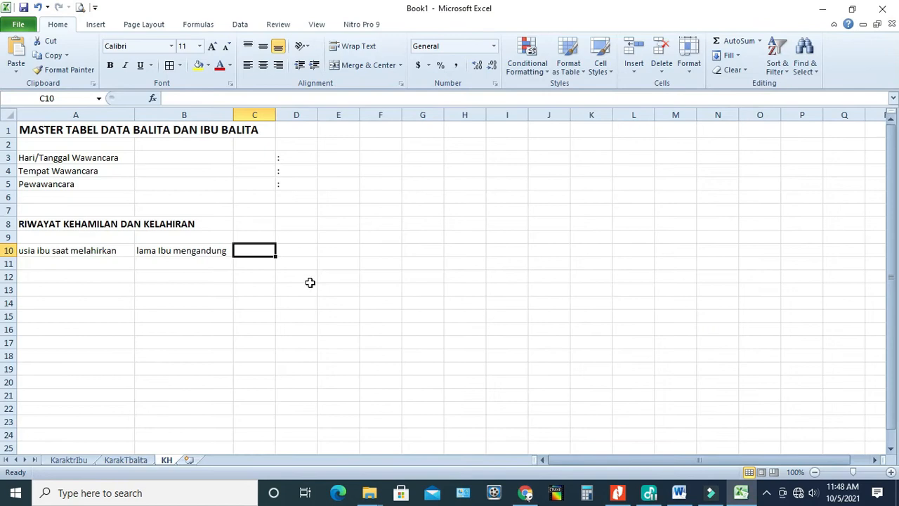
pyautogui.rightClick(264, 255)
pyautogui.click(307, 71)
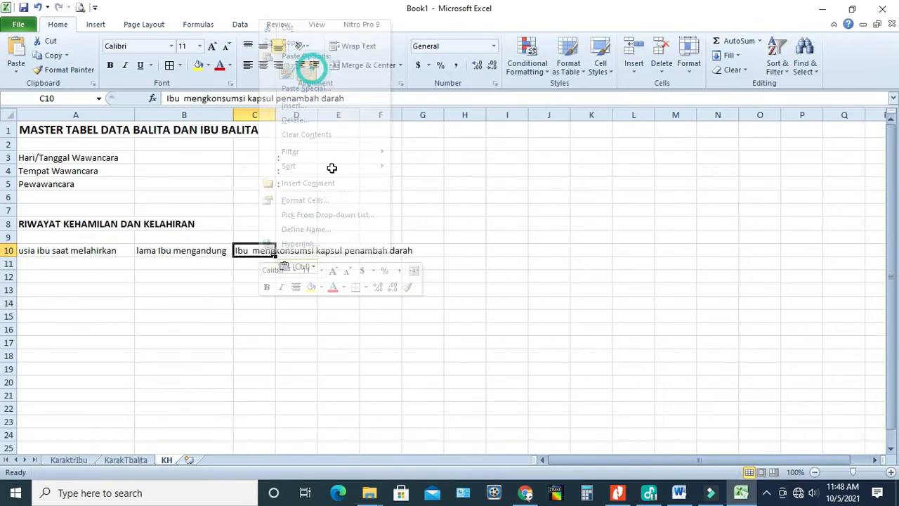
pyautogui.moveTo(276, 115); pyautogui.dragTo(414, 114)
pyautogui.click(368, 313)
# - Clear the colons beside the interview details from cells D3:D6
pyautogui.moveTo(416, 163); pyautogui.dragTo(428, 191)
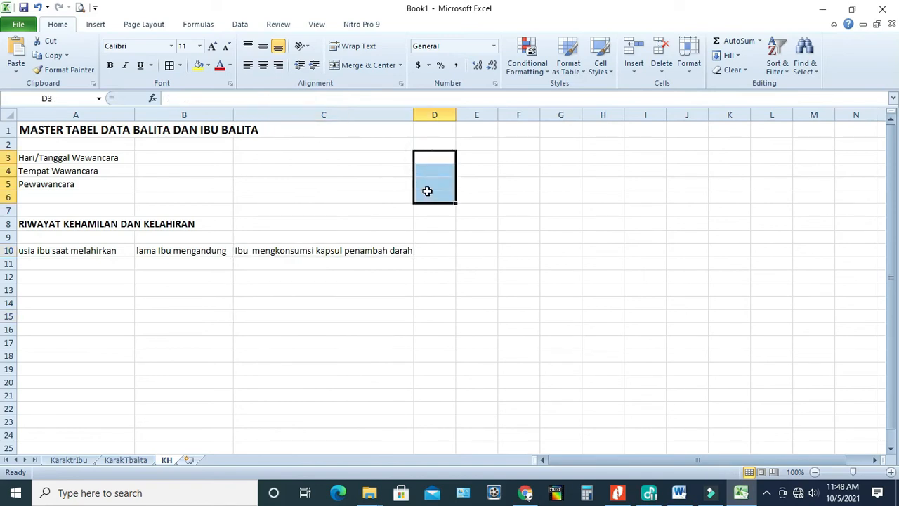
pyautogui.click(401, 304)
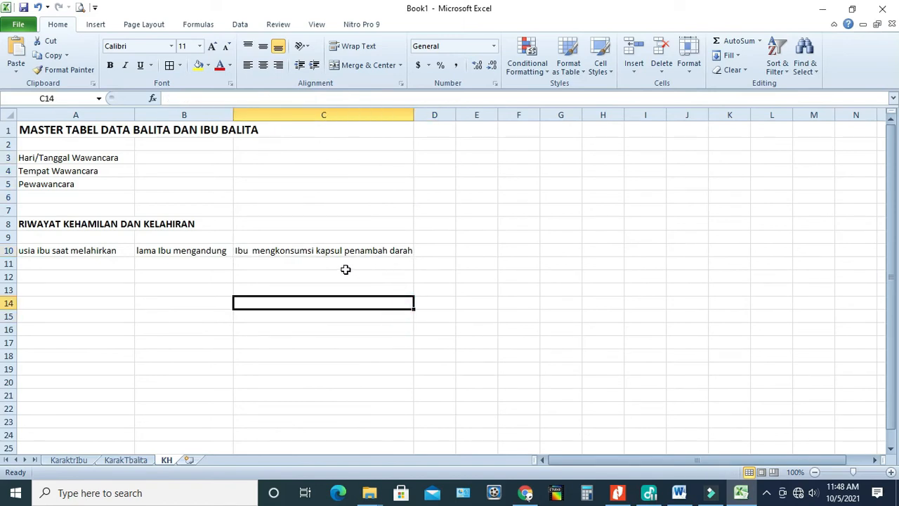
pyautogui.click(302, 263)
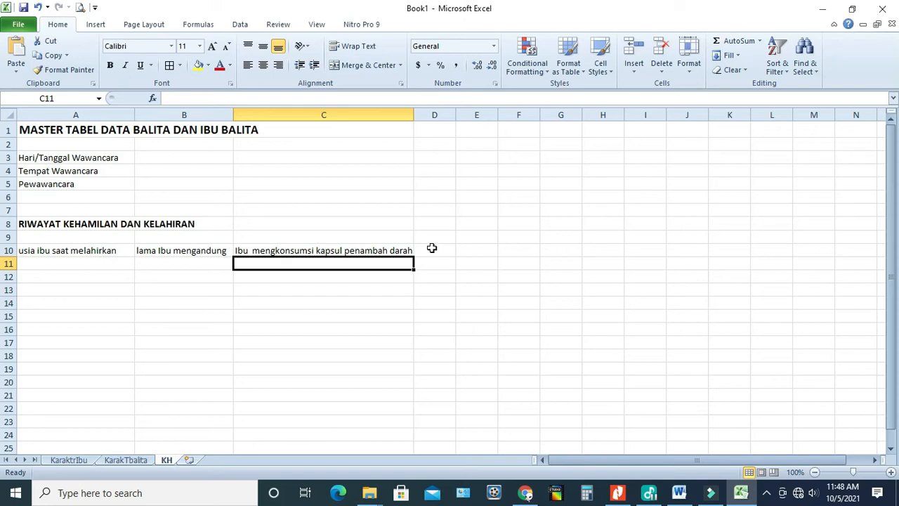
pyautogui.click(327, 289)
# - Enter the header "Kode" in D10, beside the blood-supplement capsule column
pyautogui.click(439, 251)
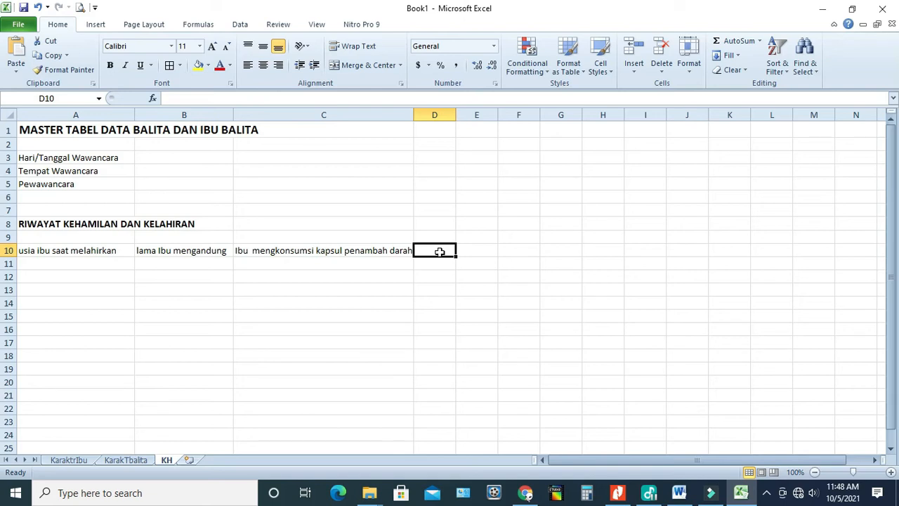
pyautogui.write('Kode')
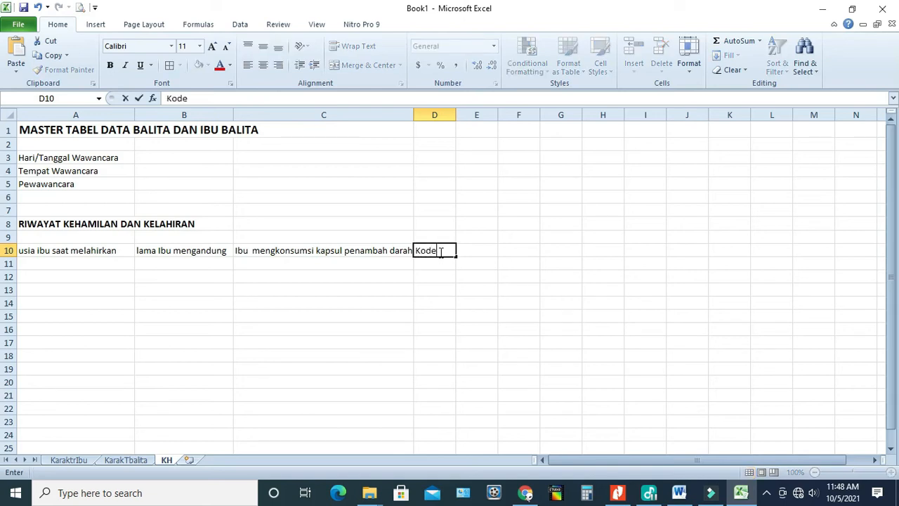
pyautogui.click(371, 265)
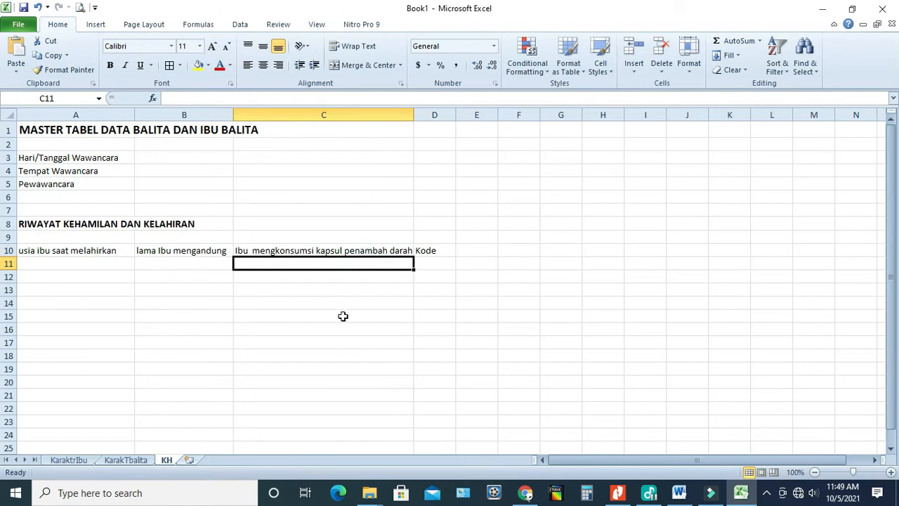
# - Enter the sample answers Ya, Ya and Tidak in C11 to C13 under the capsule question
pyautogui.click(298, 279)
pyautogui.click(293, 264)
pyautogui.write('Ya')
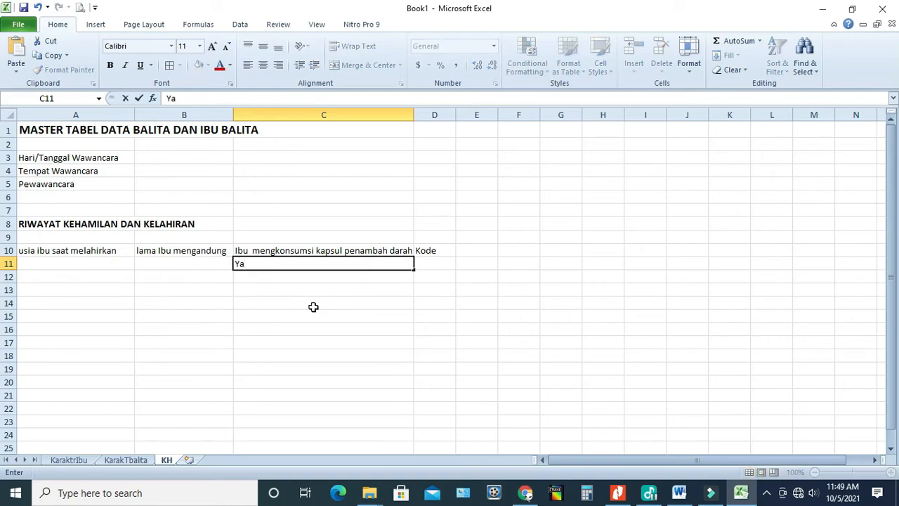
pyautogui.click(274, 278)
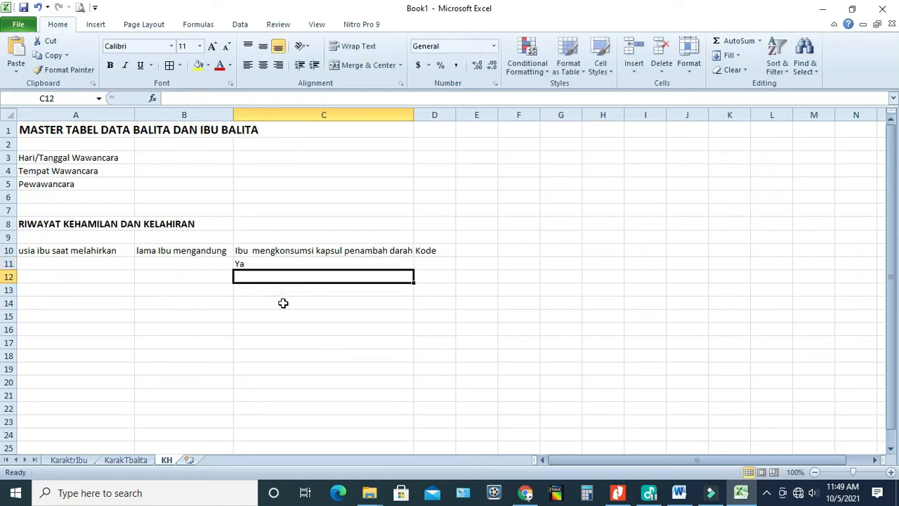
pyautogui.write('Ya')
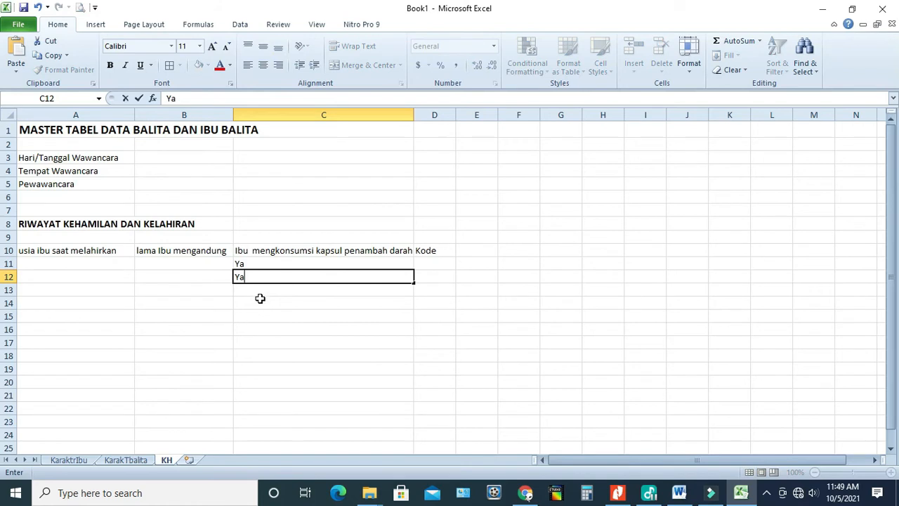
pyautogui.click(259, 291)
pyautogui.write('Tidak')
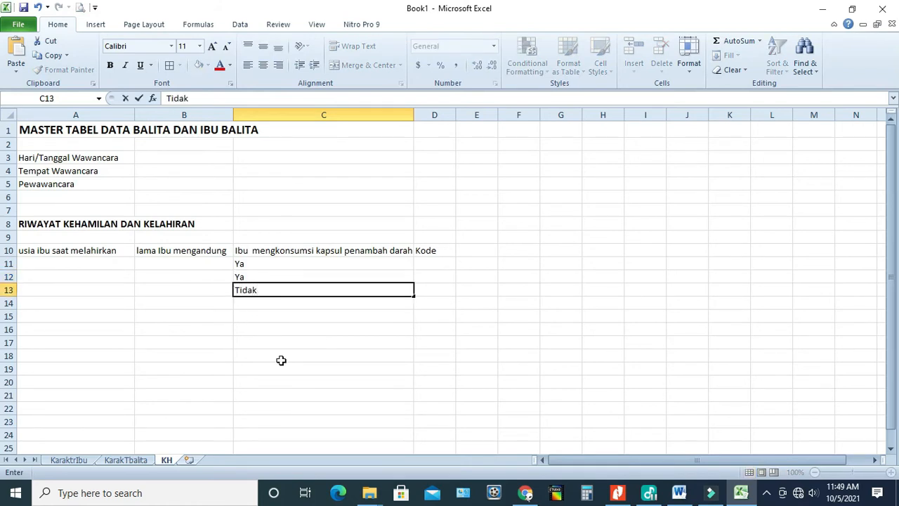
pyautogui.click(281, 360)
# - Enter the matching codes 1, 1 and 2 in D11 to D13 for the Ya and Tidak answers
pyautogui.click(430, 264)
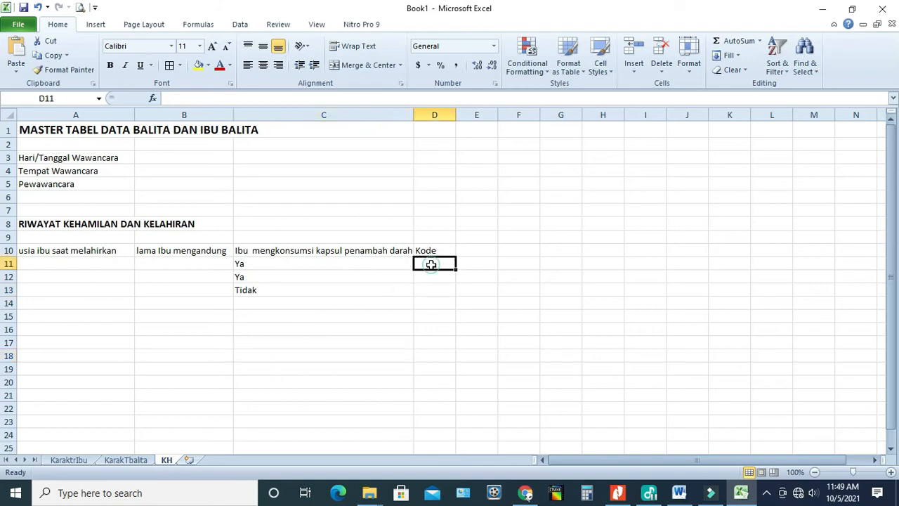
pyautogui.write('1')
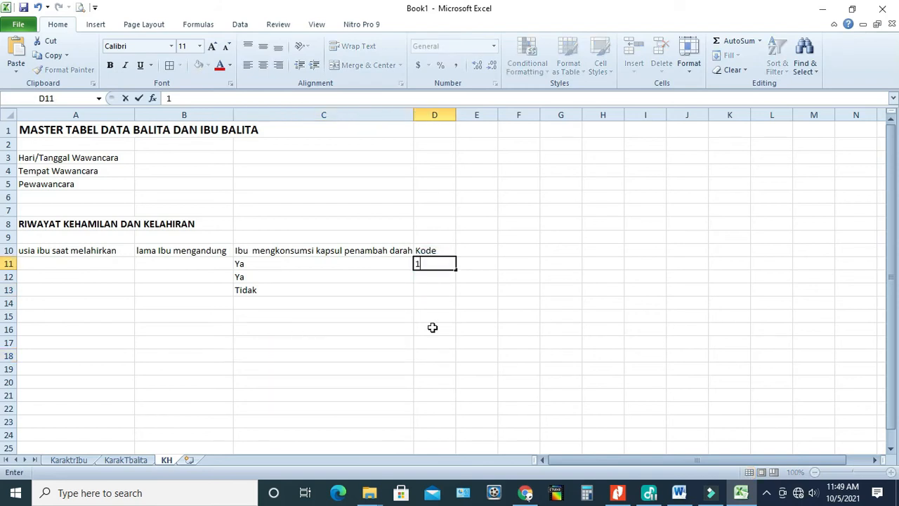
pyautogui.click(423, 276)
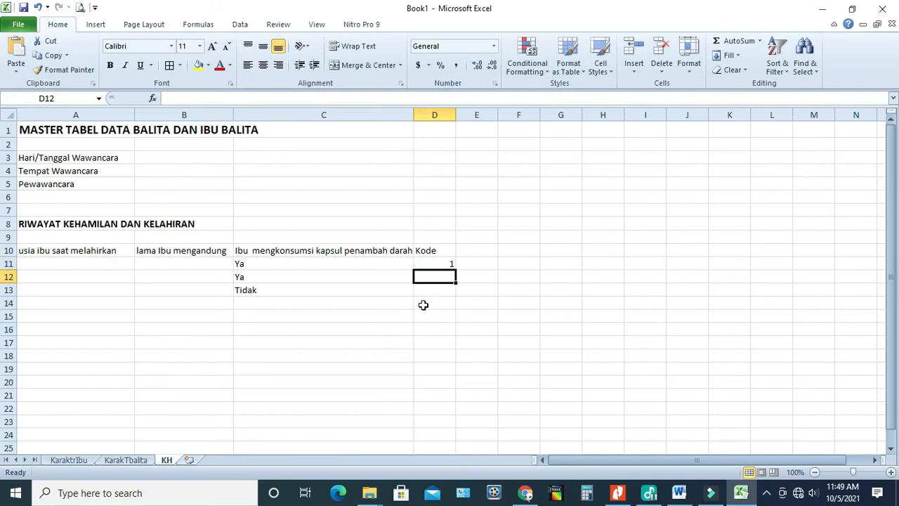
pyautogui.write('1')
pyautogui.click(428, 291)
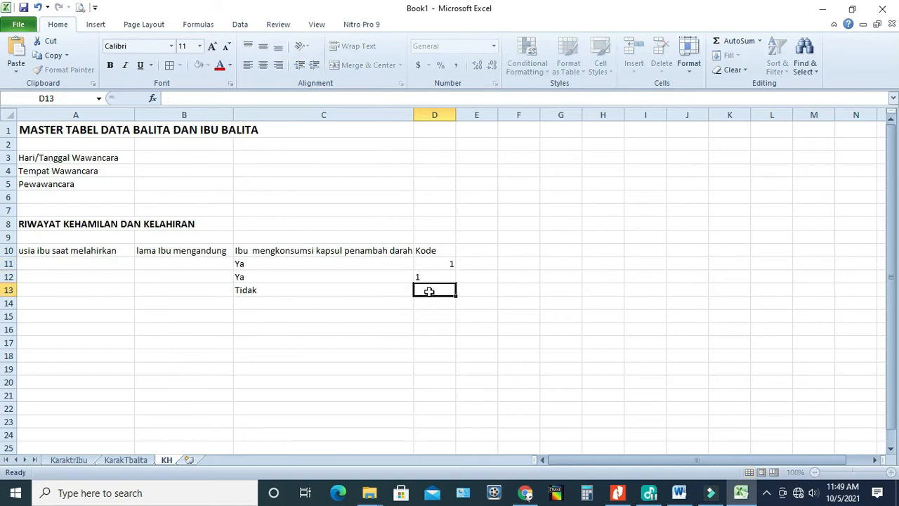
pyautogui.write('2')
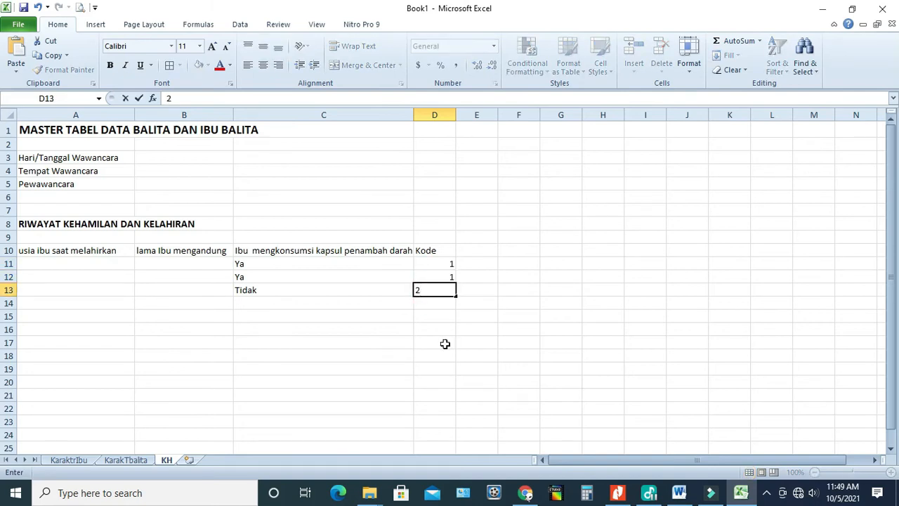
pyautogui.click(445, 343)
# - Check question 4 in the Word questionnaire, then return to Excel and enter the header "Jumlah x" in E10
pyautogui.click(478, 251)
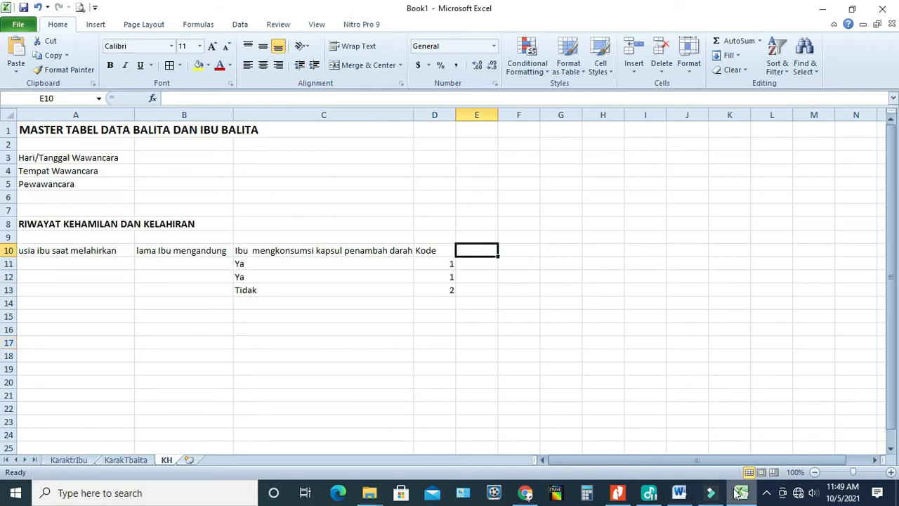
pyautogui.click(679, 493)
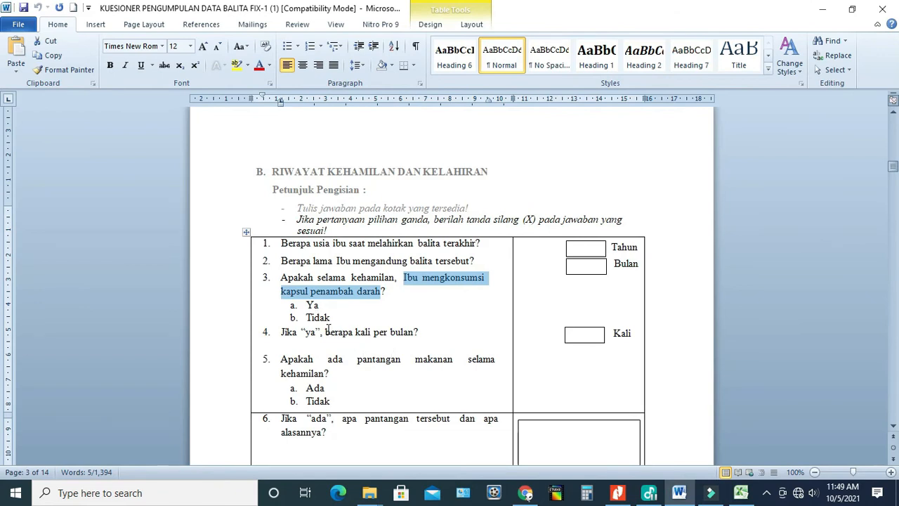
pyautogui.click(741, 493)
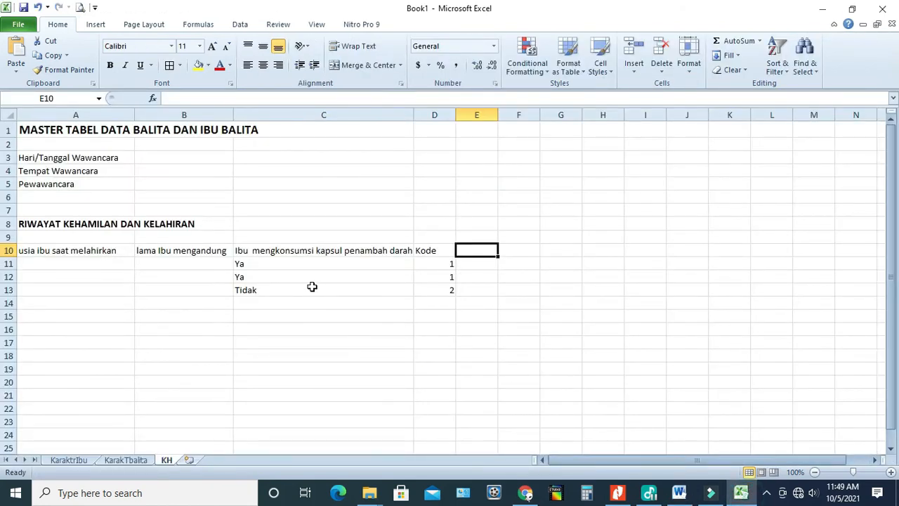
pyautogui.click(485, 273)
pyautogui.click(477, 250)
pyautogui.write('Jumlah x')
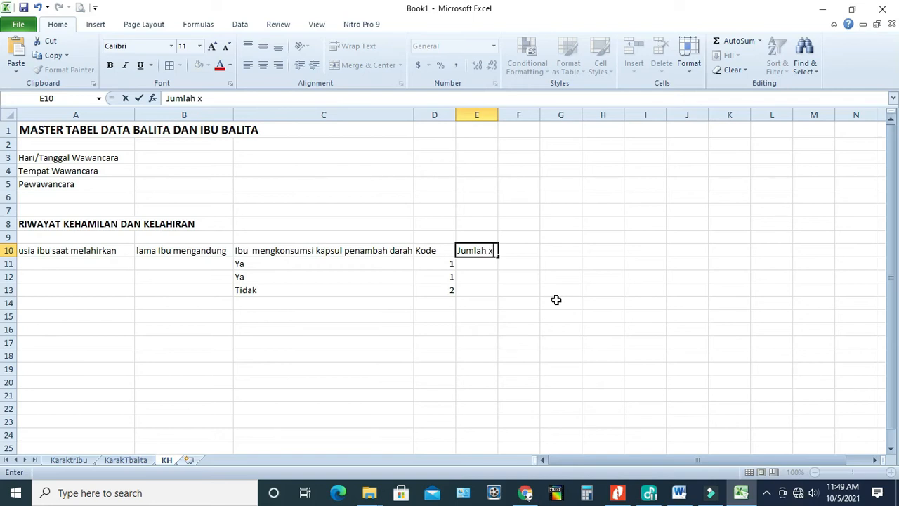
pyautogui.click(485, 329)
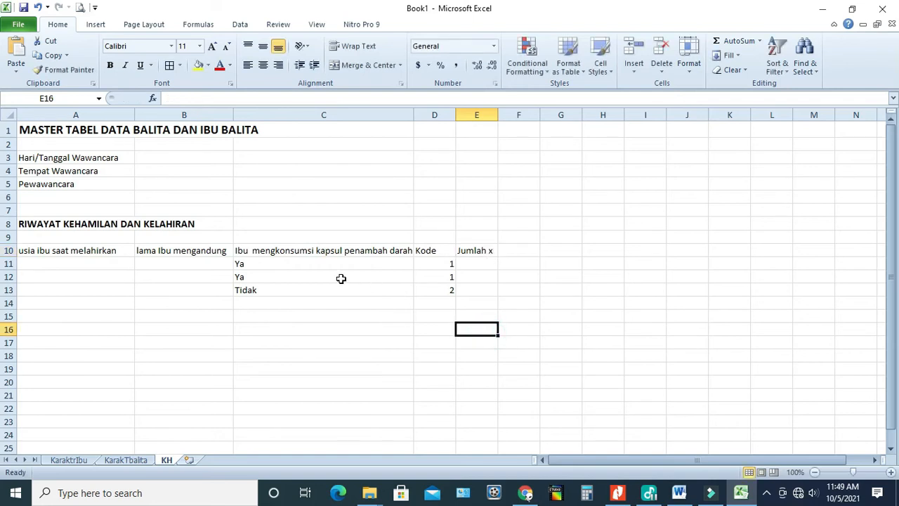
# - Extend the E10 header to "Jumlah x/bln" and widen column E to fit it
pyautogui.click(478, 265)
pyautogui.click(480, 275)
pyautogui.click(479, 262)
pyautogui.click(481, 250)
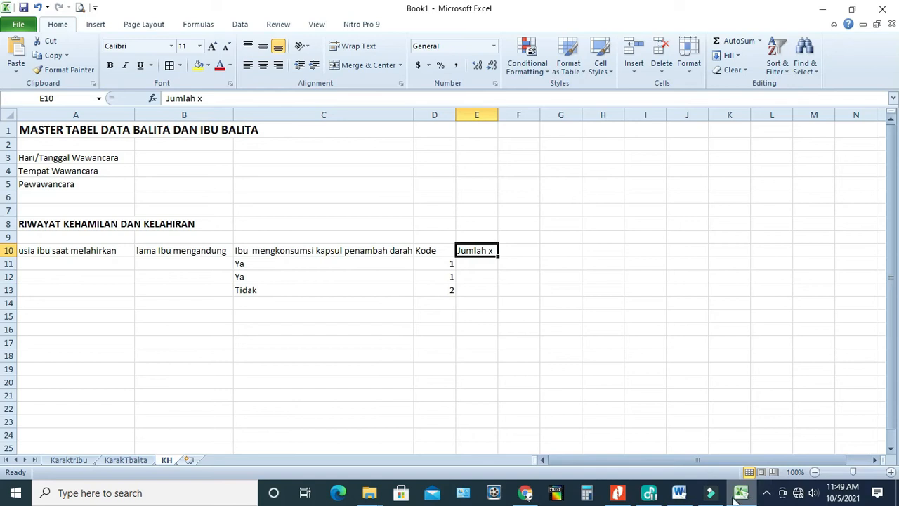
pyautogui.click(679, 493)
pyautogui.click(680, 494)
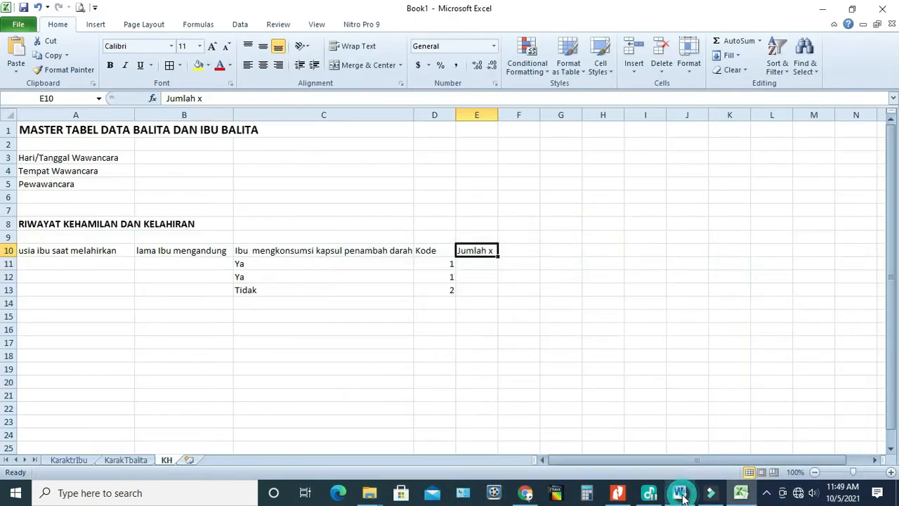
pyautogui.click(208, 98)
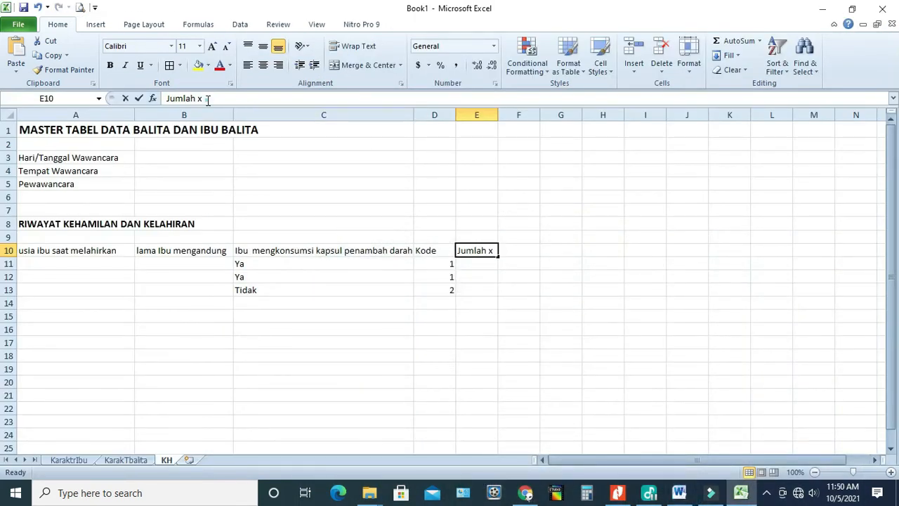
pyautogui.write('/')
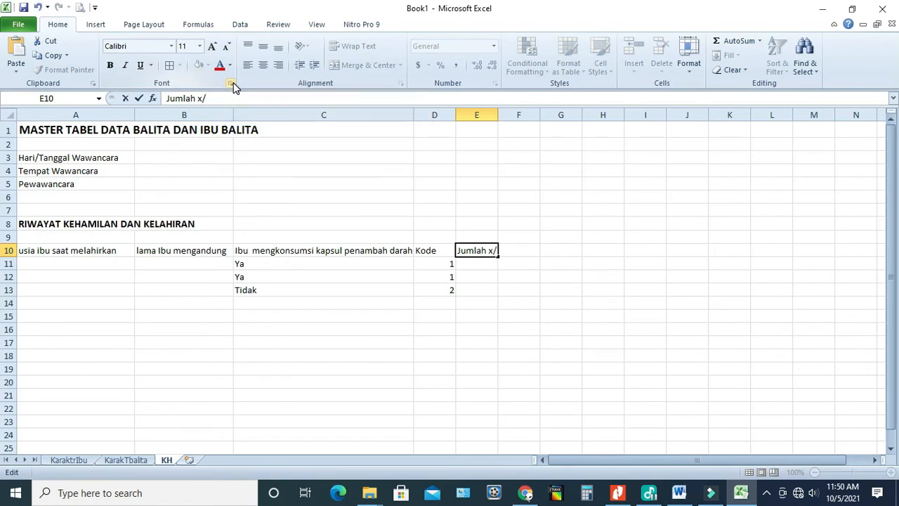
pyautogui.write('bln')
pyautogui.press('Return')
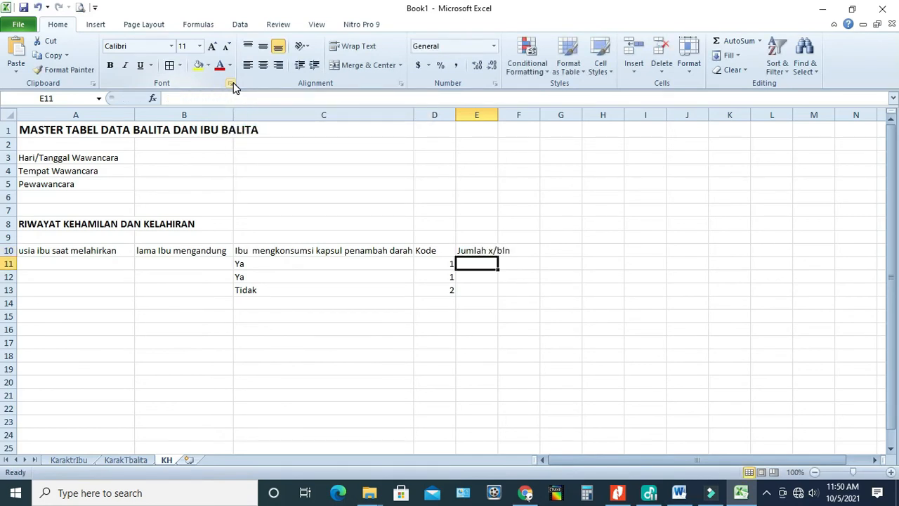
pyautogui.moveTo(497, 114); pyautogui.dragTo(513, 112)
pyautogui.click(563, 297)
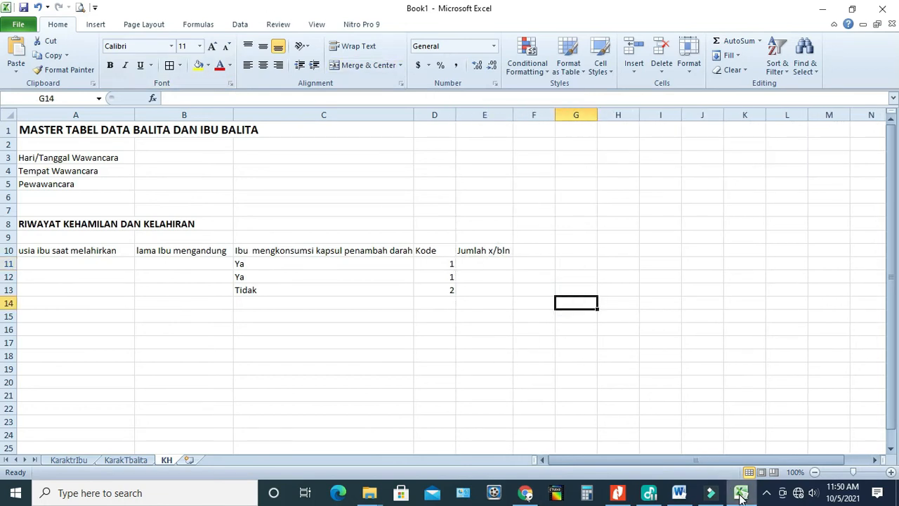
# - Switch to the Word questionnaire and copy the phrase "pantangan makanan" from question 5
pyautogui.click(690, 493)
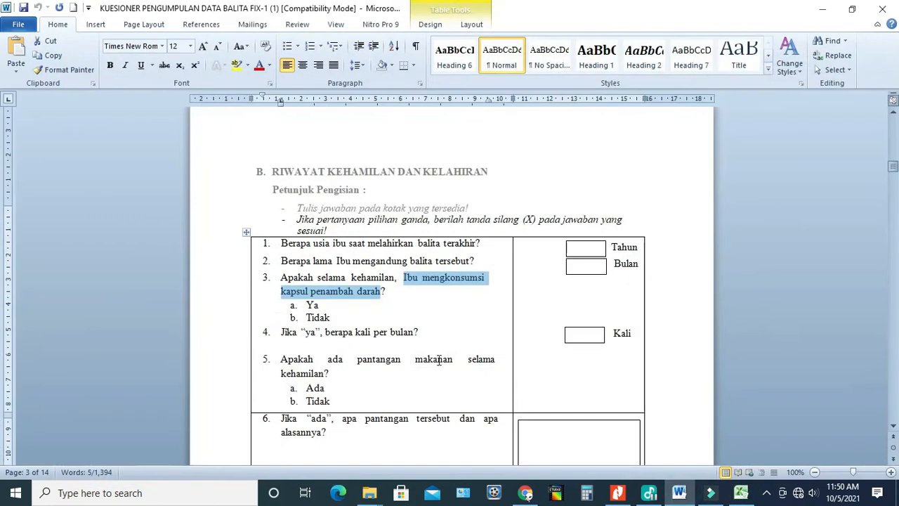
pyautogui.scroll(-1, 352, 355)
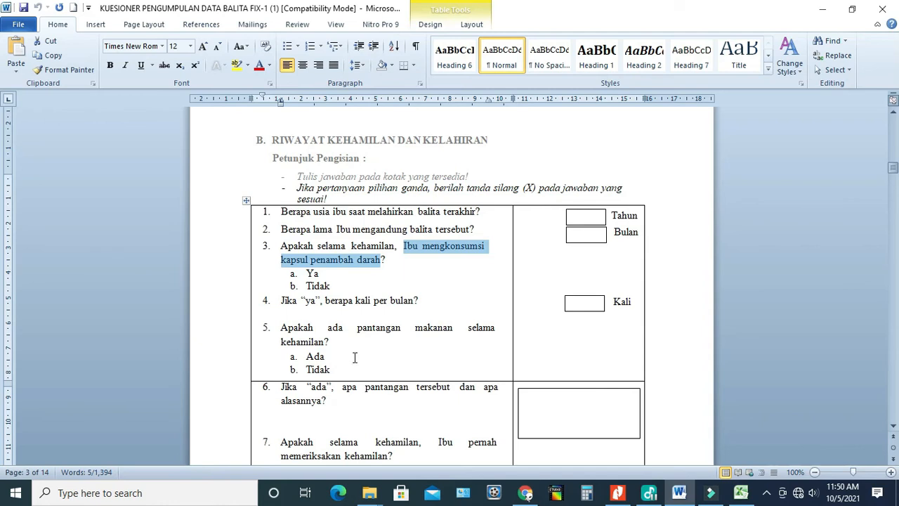
pyautogui.moveTo(358, 332); pyautogui.dragTo(444, 327)
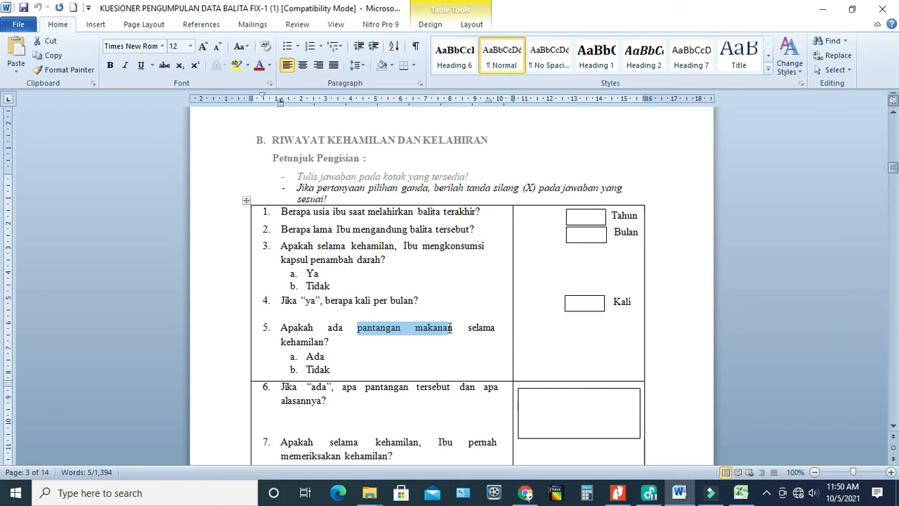
pyautogui.rightClick(451, 329)
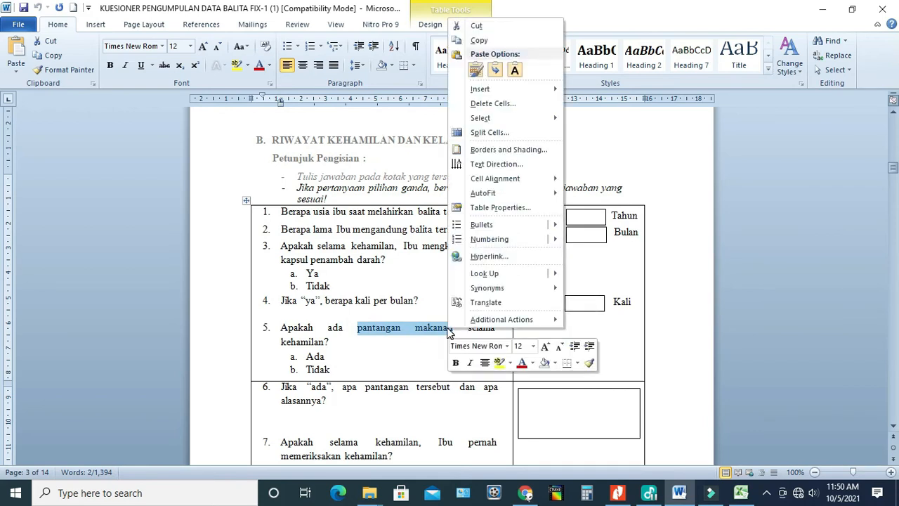
pyautogui.click(478, 40)
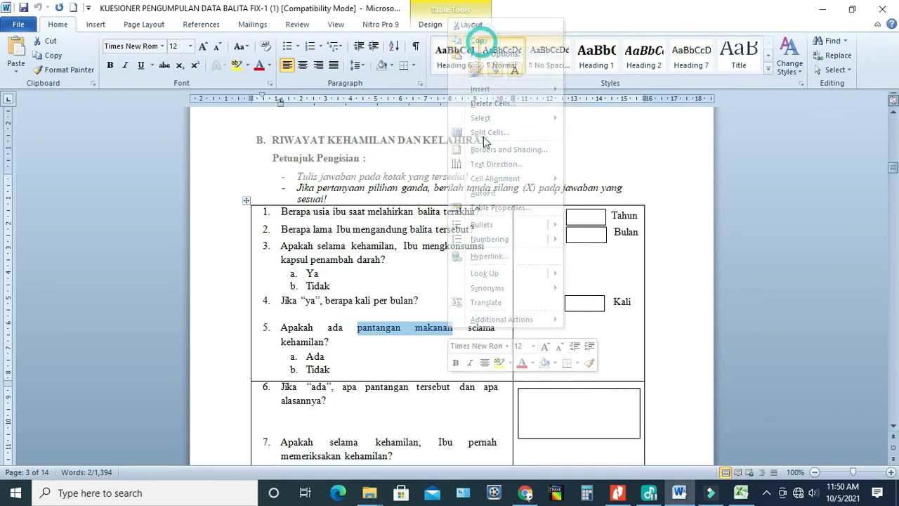
# - Return to Excel and paste "pantangan makanan" as the header in F10, matching the sheet's formatting
pyautogui.click(741, 492)
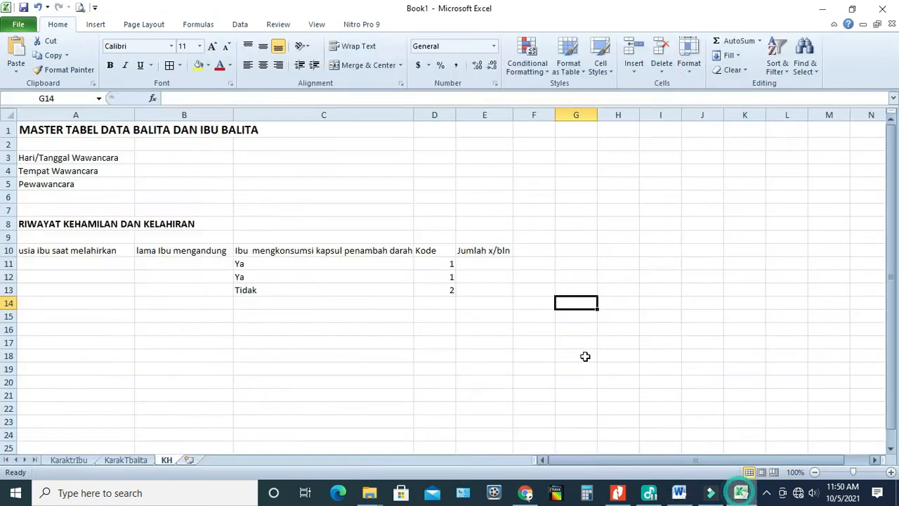
pyautogui.click(541, 251)
pyautogui.rightClick(541, 251)
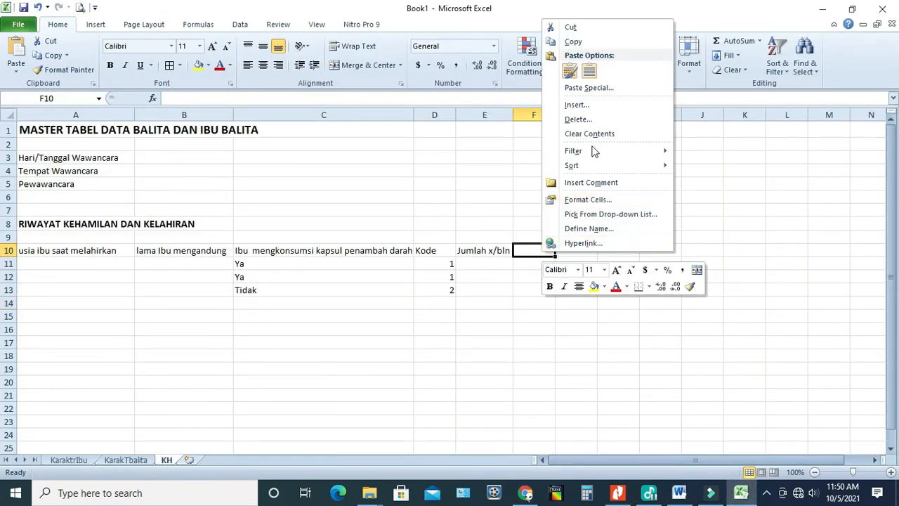
pyautogui.click(594, 73)
pyautogui.click(566, 317)
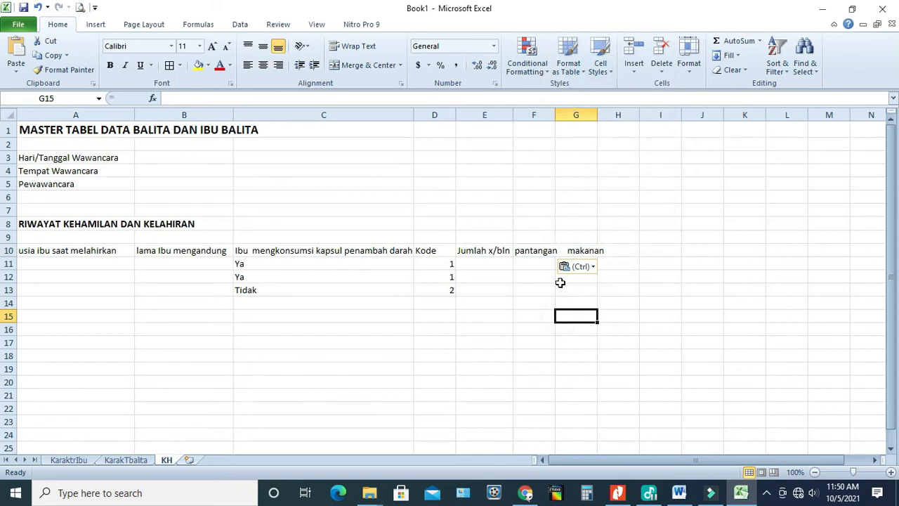
pyautogui.click(624, 299)
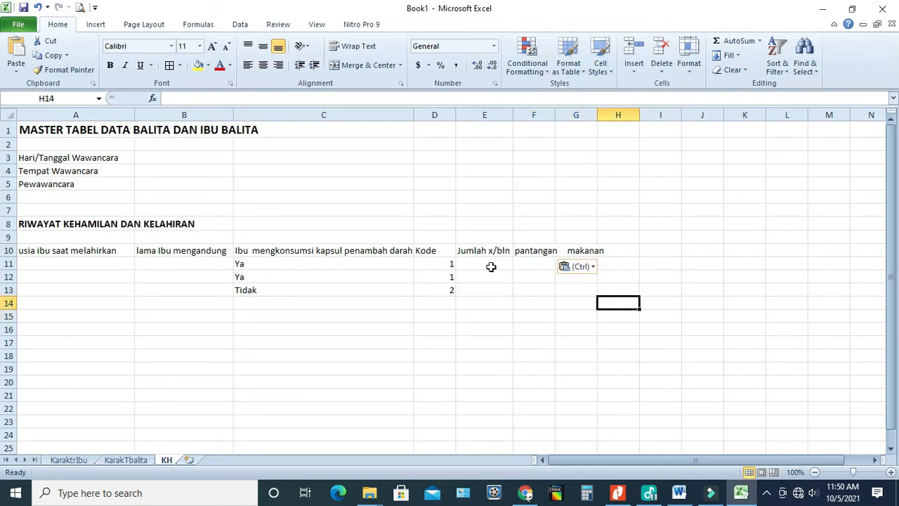
pyautogui.moveTo(323, 266); pyautogui.dragTo(321, 291)
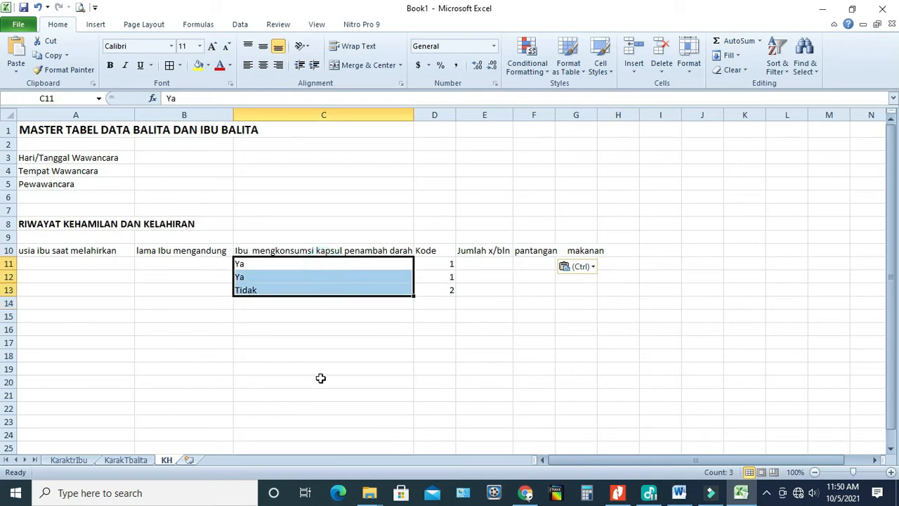
pyautogui.click(303, 328)
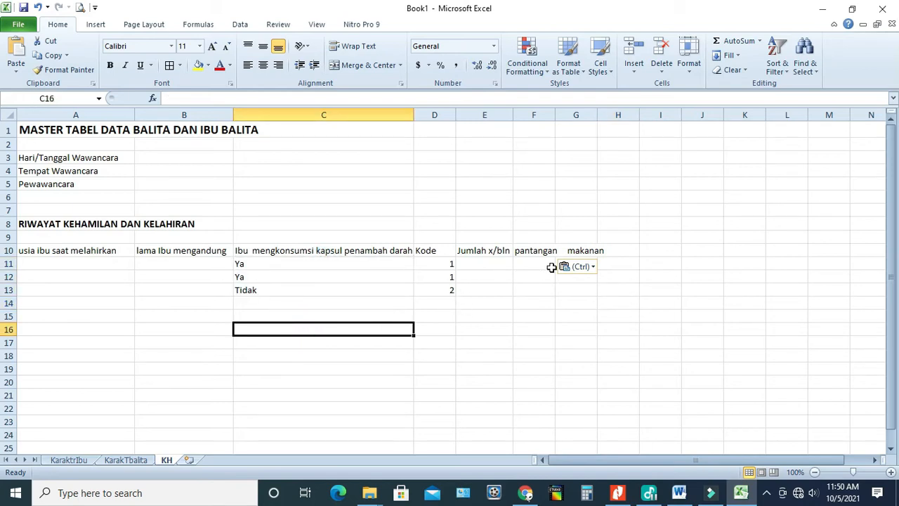
pyautogui.click(528, 265)
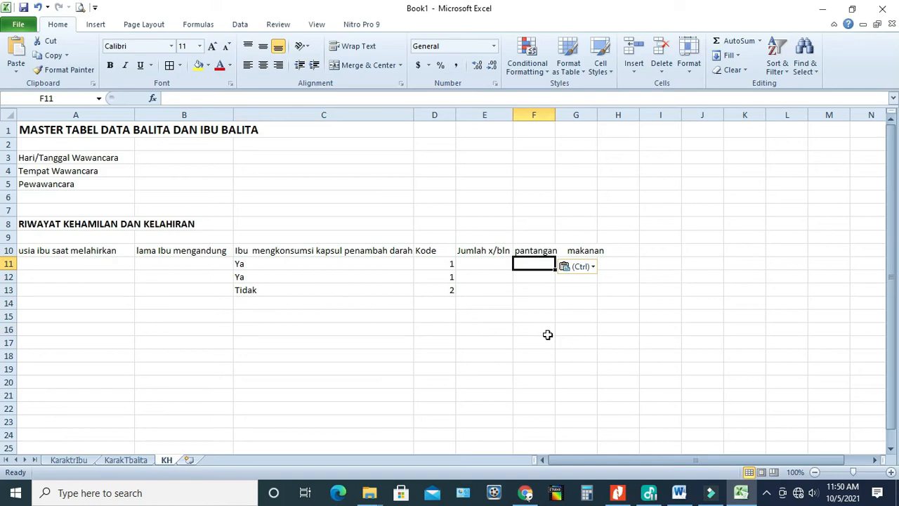
pyautogui.click(622, 248)
pyautogui.click(652, 250)
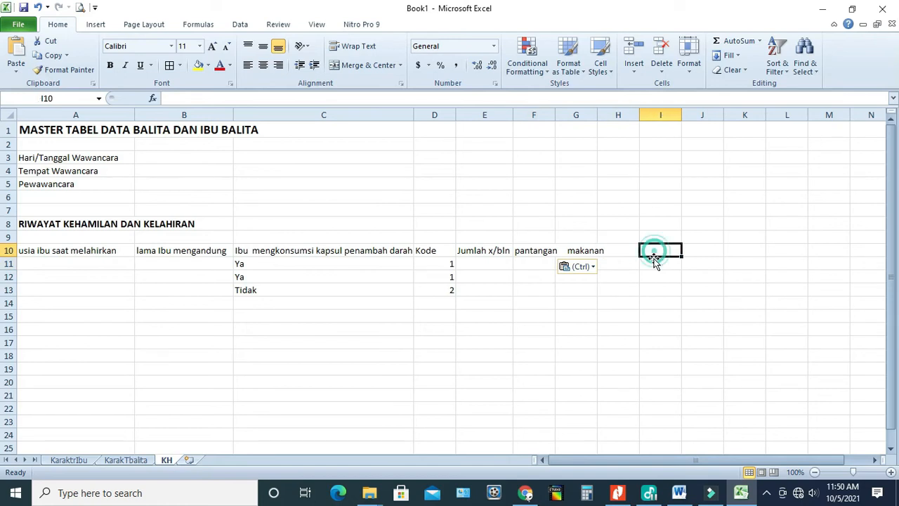
pyautogui.click(546, 254)
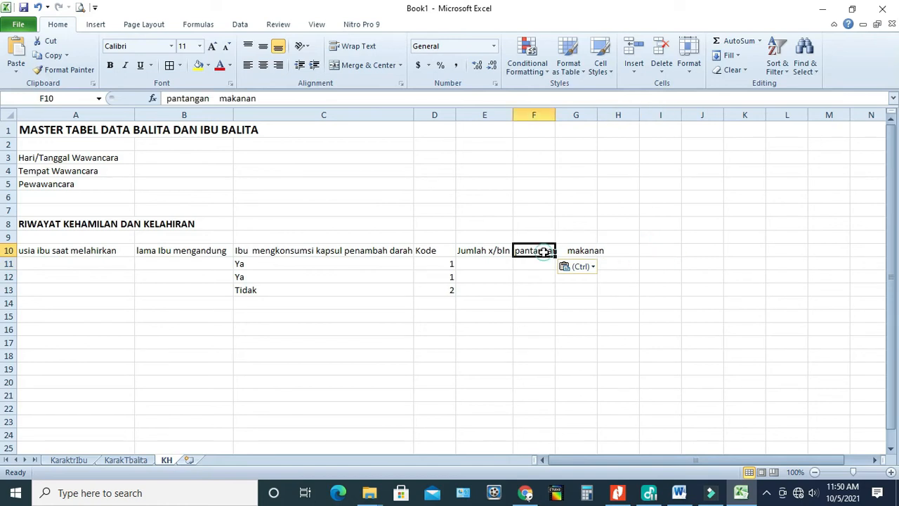
pyautogui.click(583, 251)
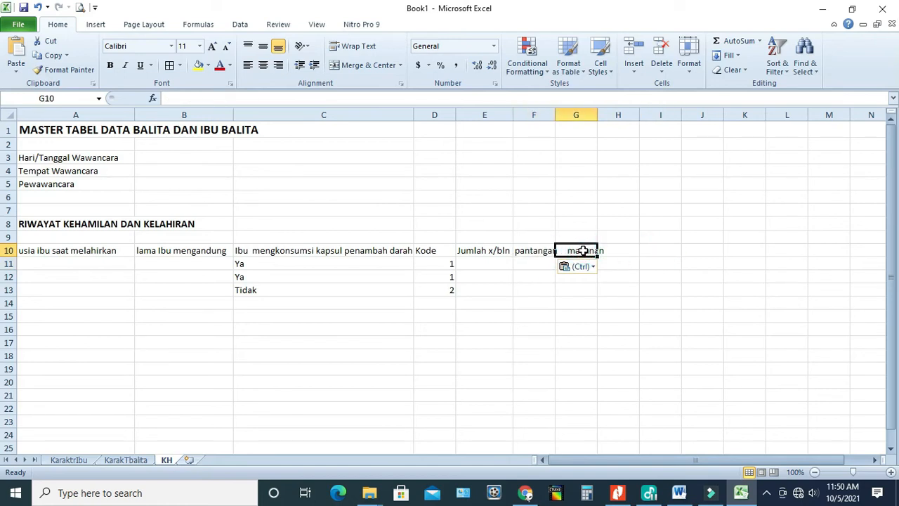
pyautogui.click(536, 270)
# - Remove the extra spaces between the two words of the F10 header so it reads "pantangan makanan"
pyautogui.click(538, 251)
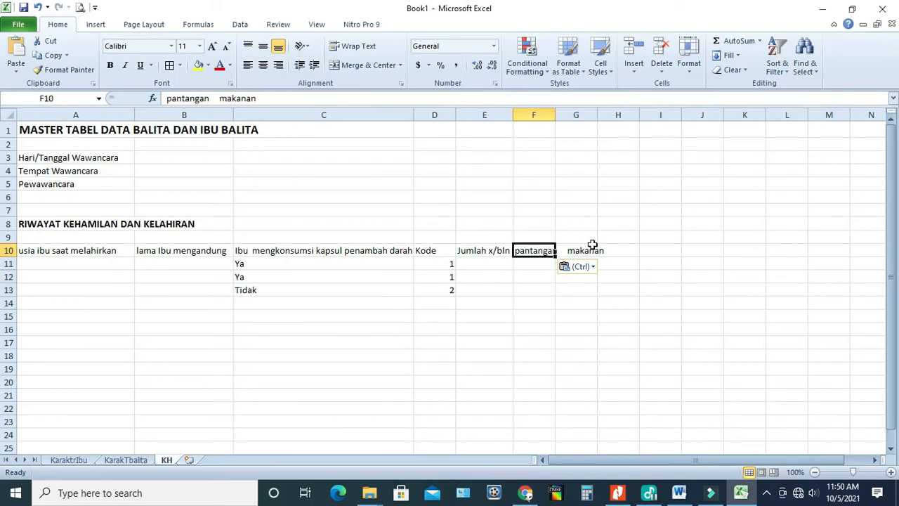
pyautogui.click(222, 99)
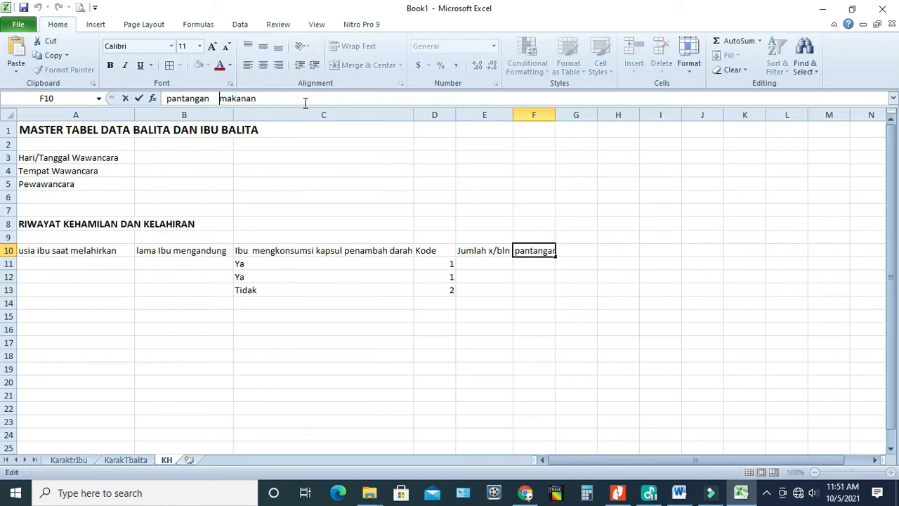
pyautogui.press('BackSpace')
pyautogui.press('BackSpace')
pyautogui.press('BackSpace')
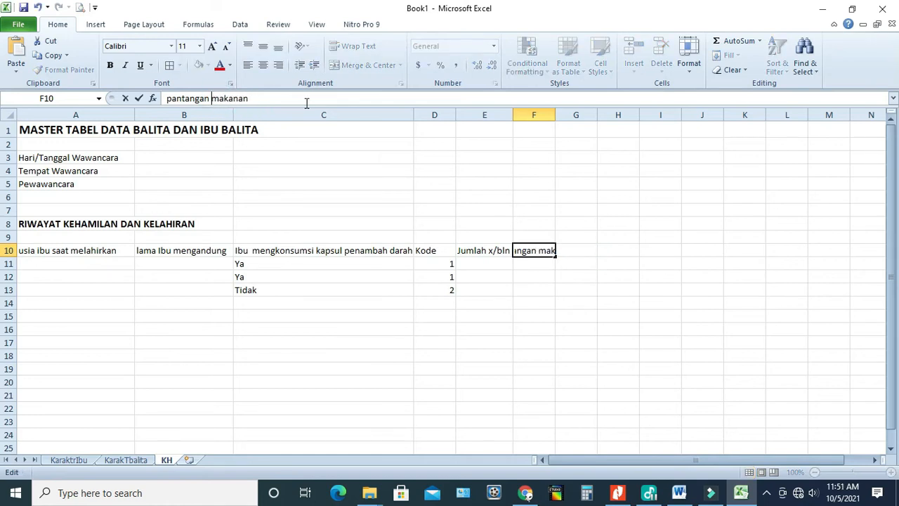
pyautogui.press('Return')
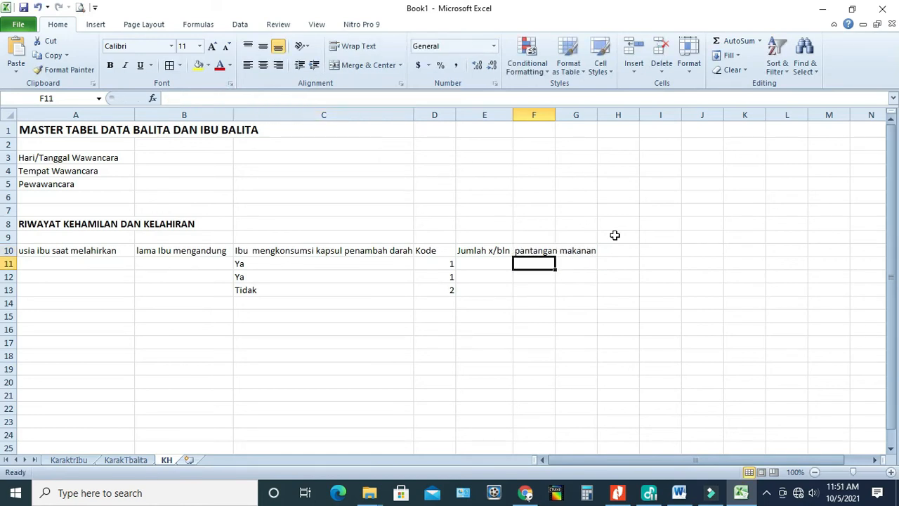
# - Enter the header "Kode" in H10 for the food restriction question
pyautogui.click(577, 263)
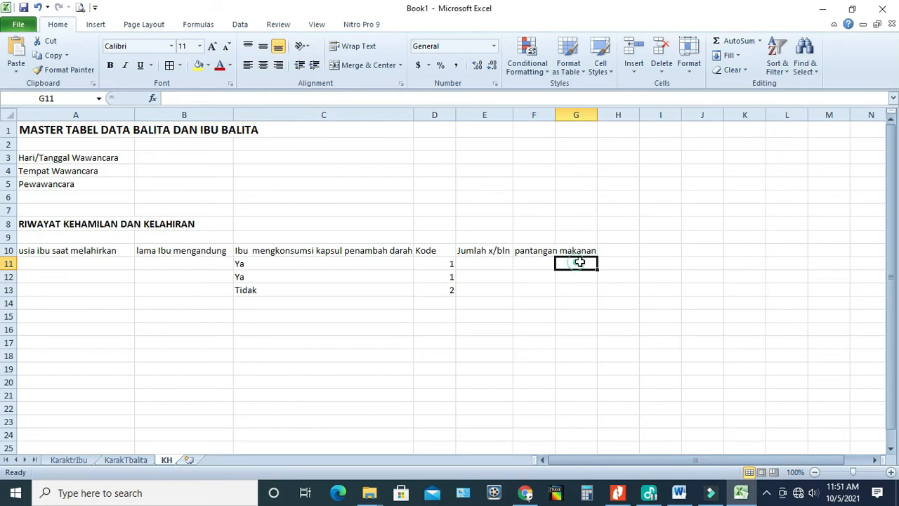
pyautogui.click(619, 250)
pyautogui.write('Kode')
pyautogui.click(651, 302)
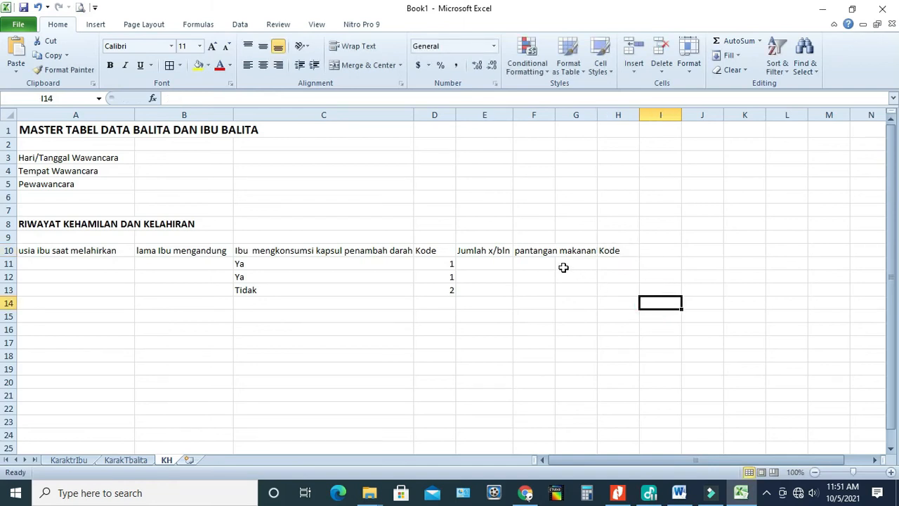
# - Try merging cells F11 and G11 under the pantangan makanan header, and undo the merge
pyautogui.moveTo(543, 263); pyautogui.dragTo(568, 264)
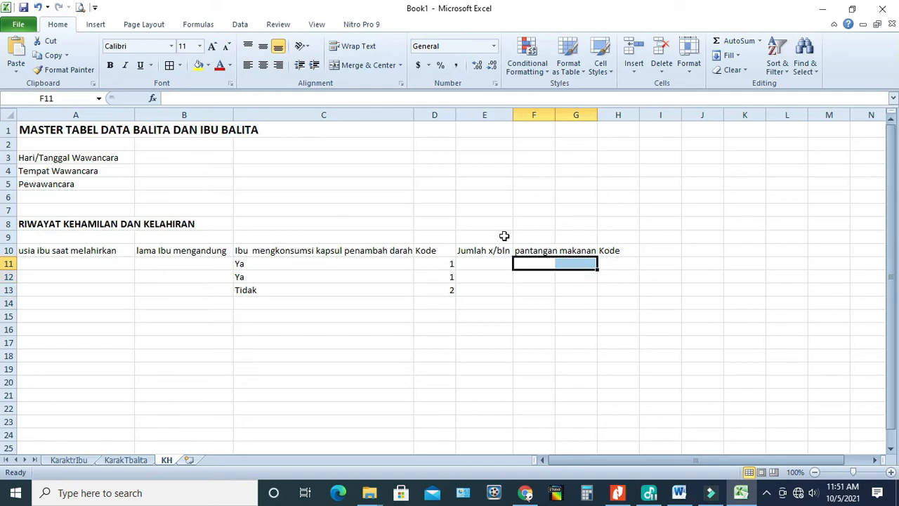
pyautogui.click(355, 66)
pyautogui.click(557, 303)
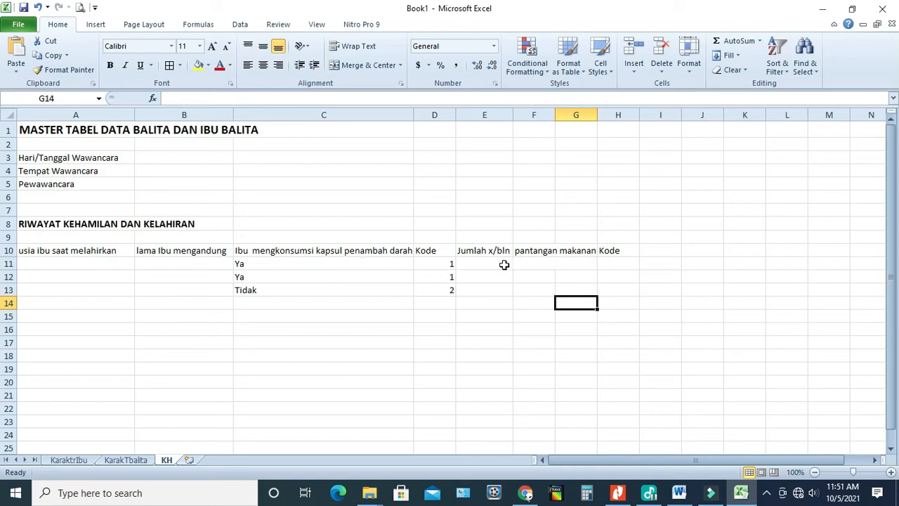
pyautogui.click(534, 253)
pyautogui.click(538, 264)
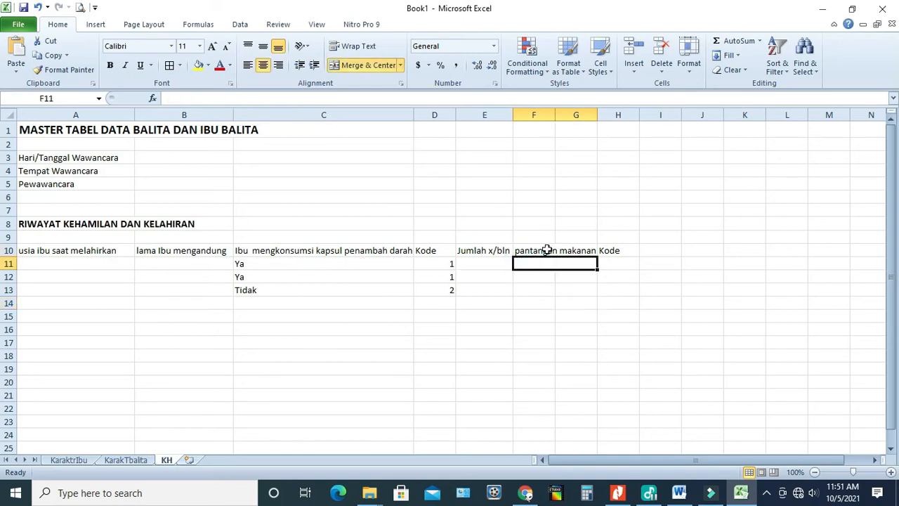
pyautogui.click(540, 251)
pyautogui.click(542, 267)
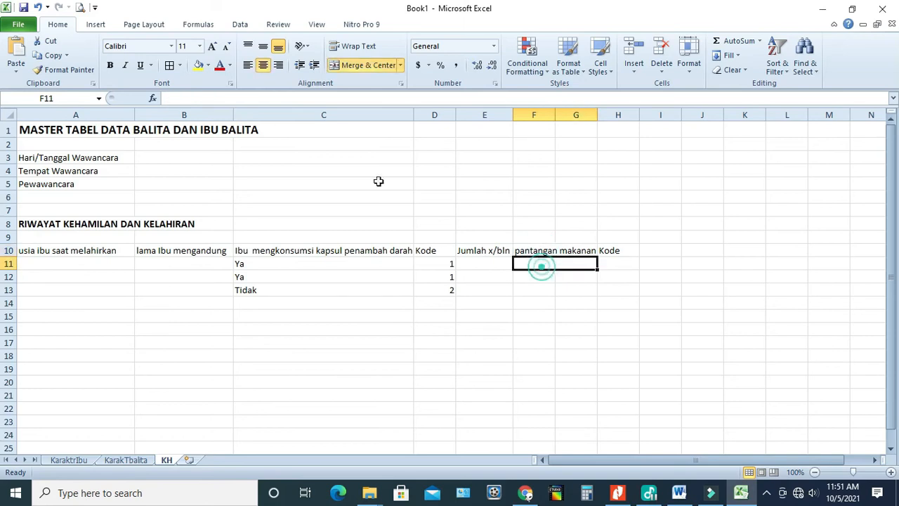
pyautogui.click(38, 7)
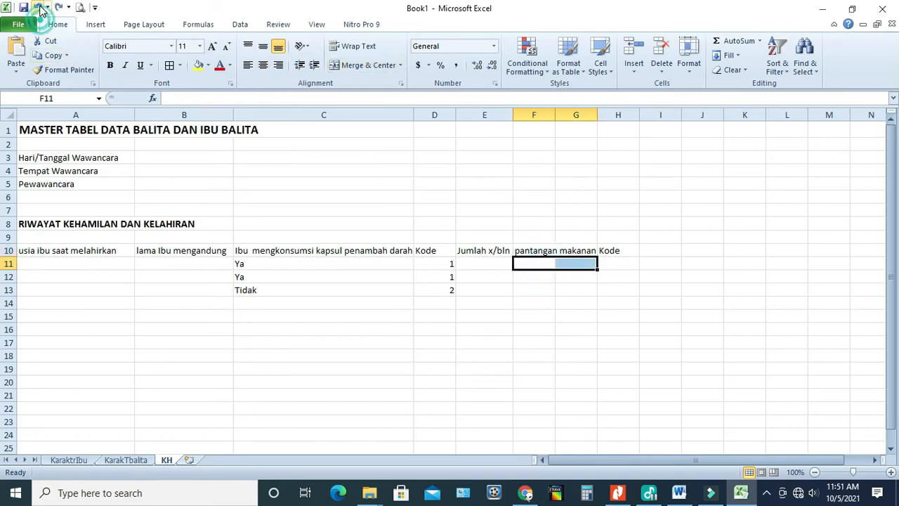
# - Auto-fit column F to the width of its "pantangan makanan" header
pyautogui.doubleClick(555, 115)
pyautogui.click(612, 288)
pyautogui.click(553, 265)
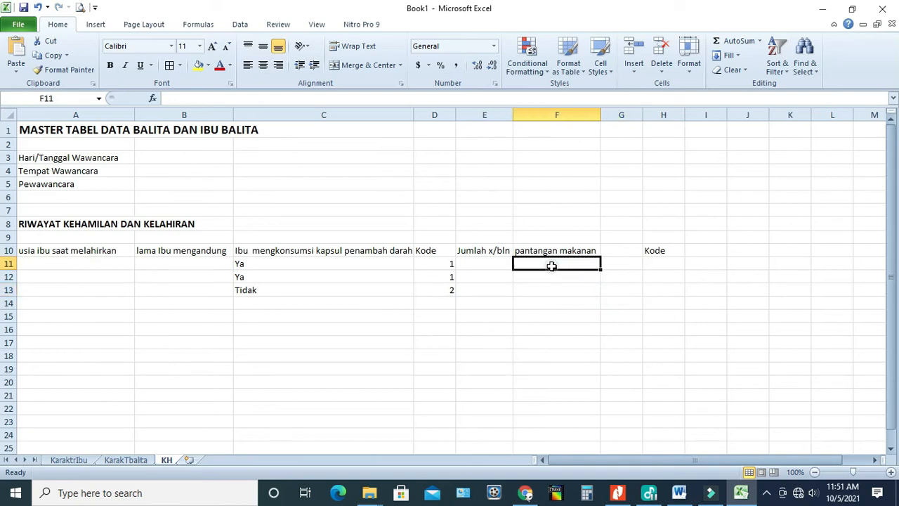
# - Copy the "Kode" header from H10 into G10, directly beside pantangan makanan, and clear H10
pyautogui.click(659, 250)
pyautogui.moveTo(686, 257); pyautogui.dragTo(610, 254)
pyautogui.click(632, 277)
pyautogui.click(655, 254)
pyautogui.press('Delete')
pyautogui.click(642, 286)
pyautogui.click(562, 267)
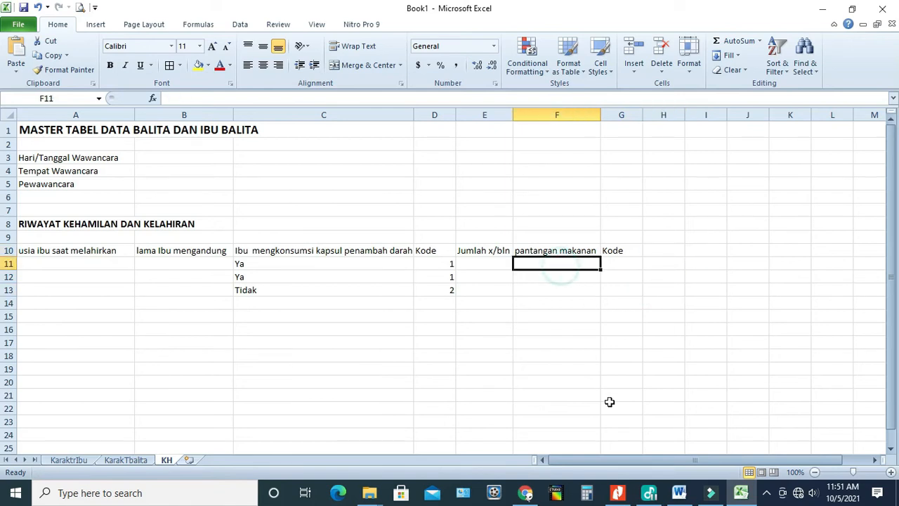
# - Check question 5's answer options in the Word questionnaire, then return to Excel and enter Ada, Tidak and Tidak in F11 to F13
pyautogui.click(679, 493)
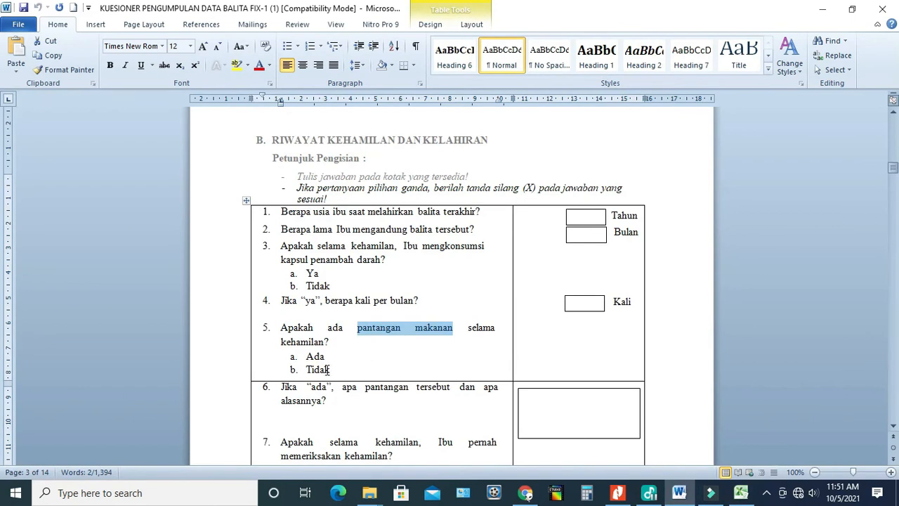
pyautogui.click(744, 494)
pyautogui.click(538, 288)
pyautogui.click(538, 265)
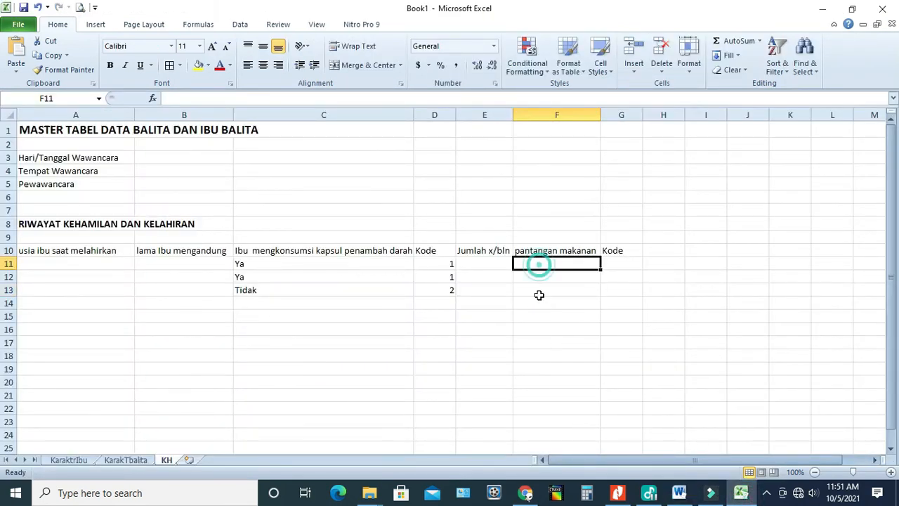
pyautogui.write('A')
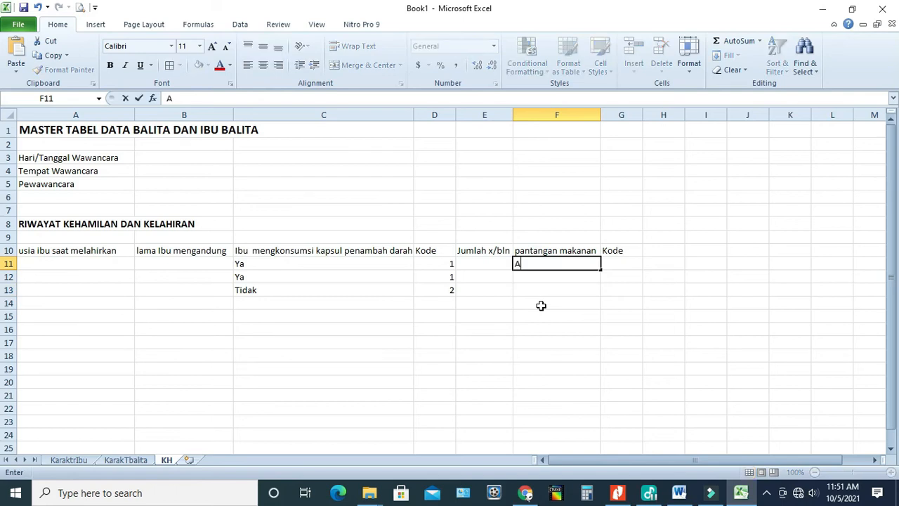
pyautogui.write('da')
pyautogui.press('Return')
pyautogui.write('T')
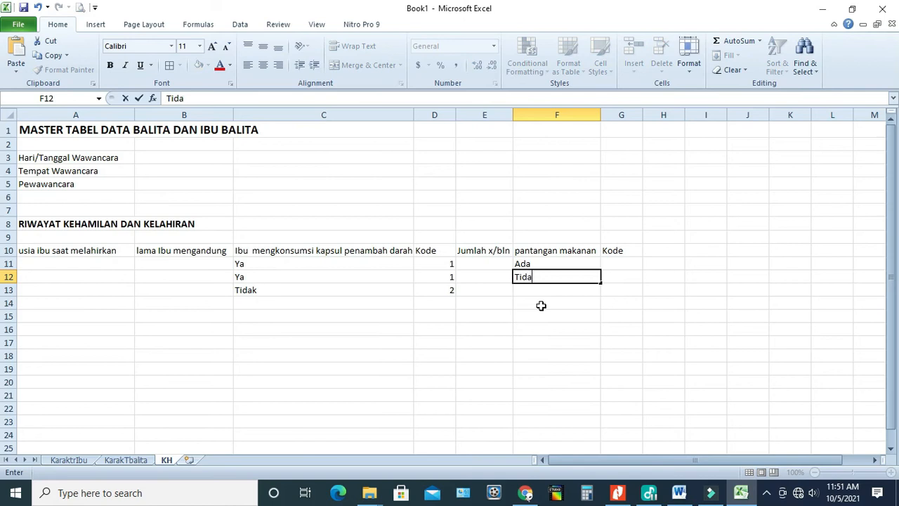
pyautogui.press('Return')
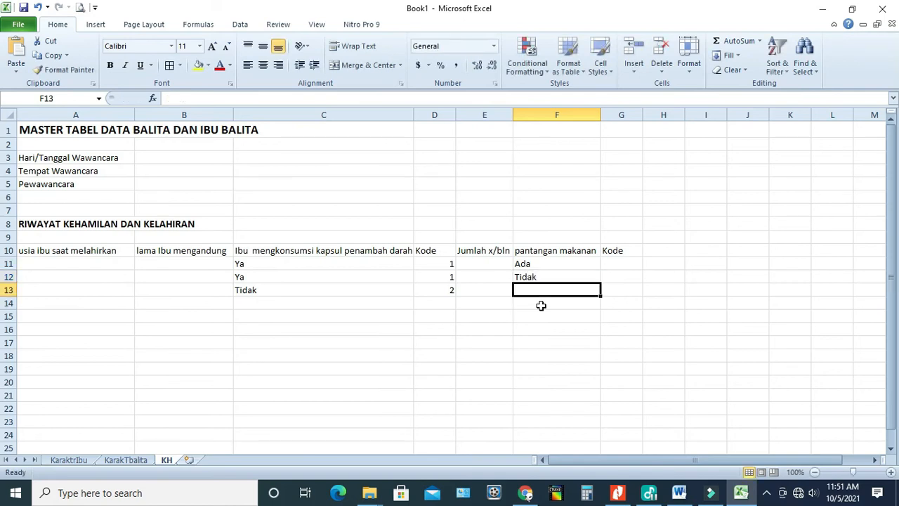
pyautogui.write('Tida')
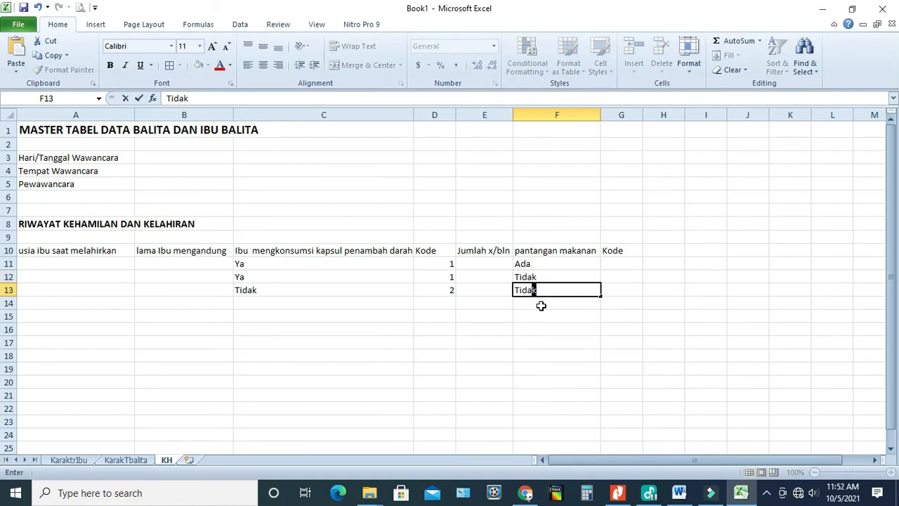
pyautogui.click(565, 330)
pyautogui.click(619, 263)
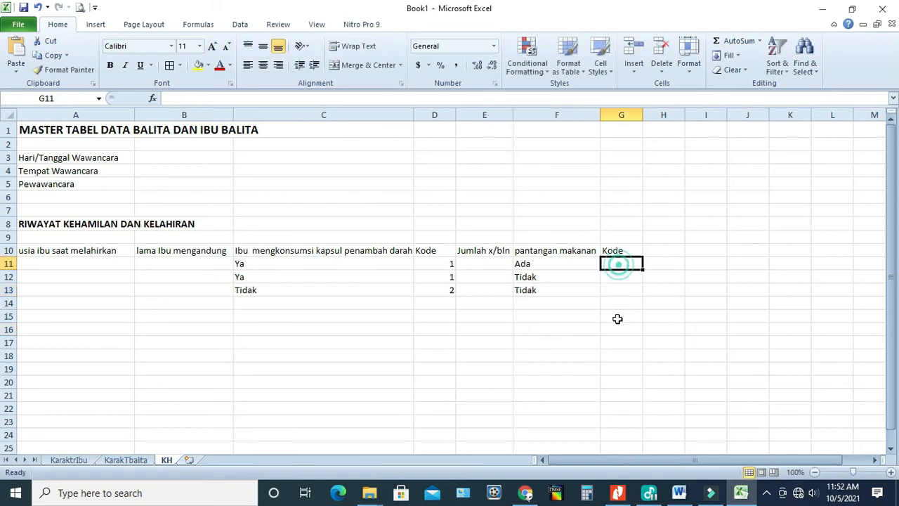
# - Enter codes 1, 2 and 2 in G11 to G13 for the pantangan makanan answers
pyautogui.write('1')
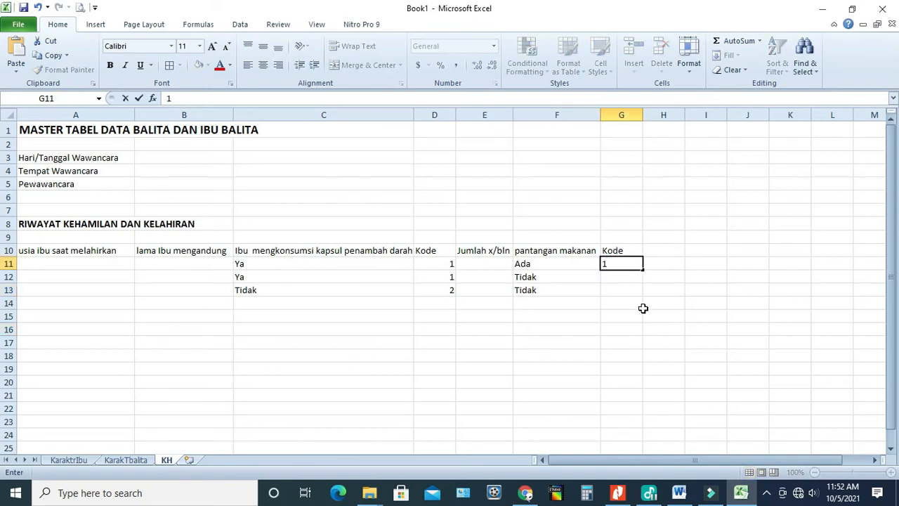
pyautogui.click(621, 278)
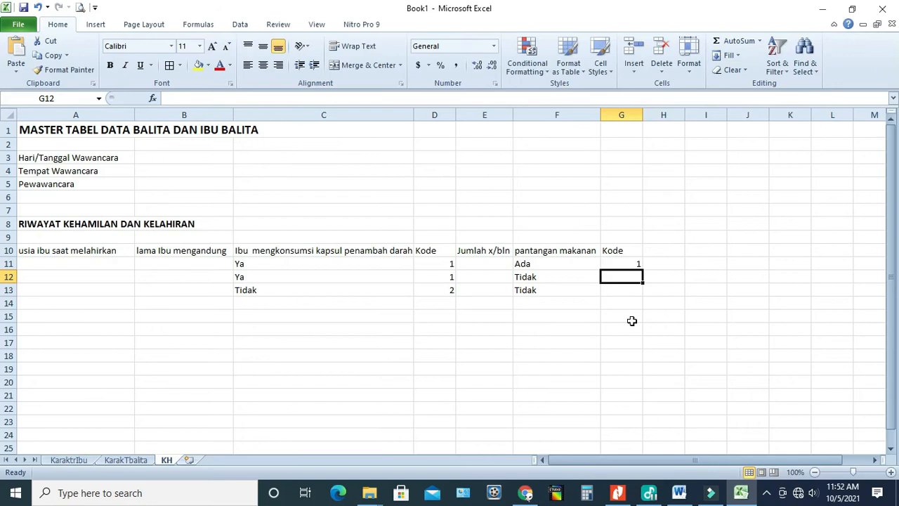
pyautogui.write('2')
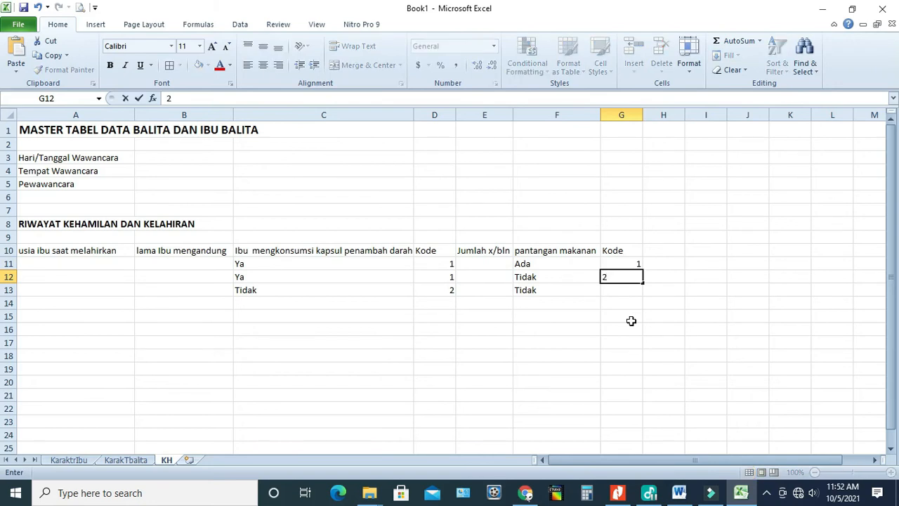
pyautogui.click(631, 321)
pyautogui.click(625, 288)
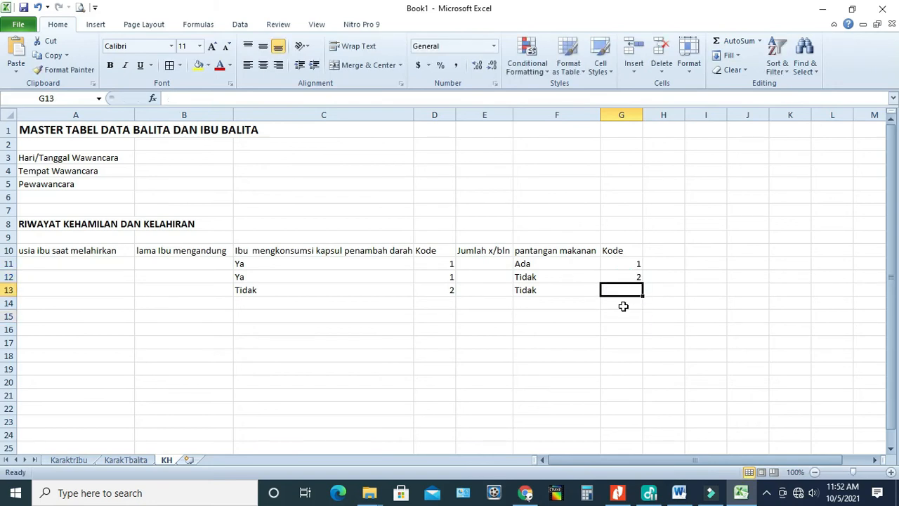
pyautogui.write('2')
pyautogui.click(623, 306)
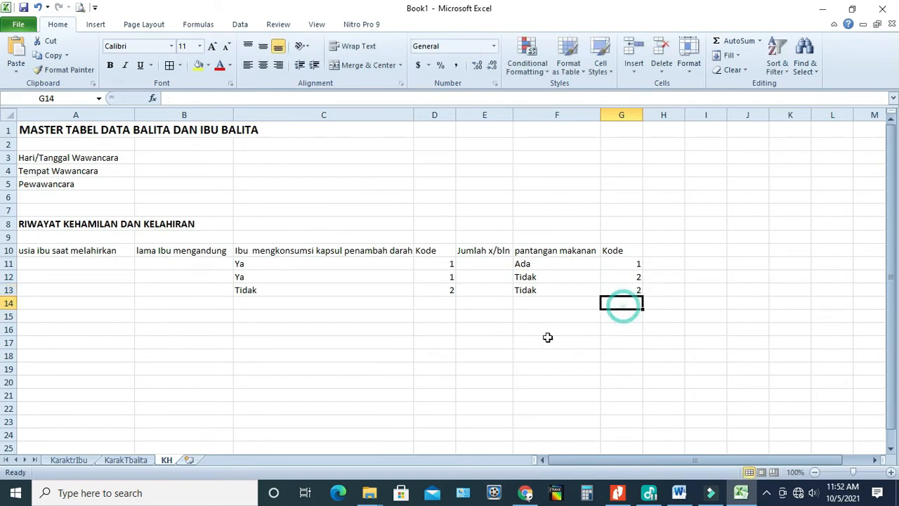
# - Center the headers and answers in C10:G13 horizontally
pyautogui.click(441, 252)
pyautogui.moveTo(439, 250); pyautogui.dragTo(631, 290)
pyautogui.moveTo(255, 251); pyautogui.dragTo(629, 291)
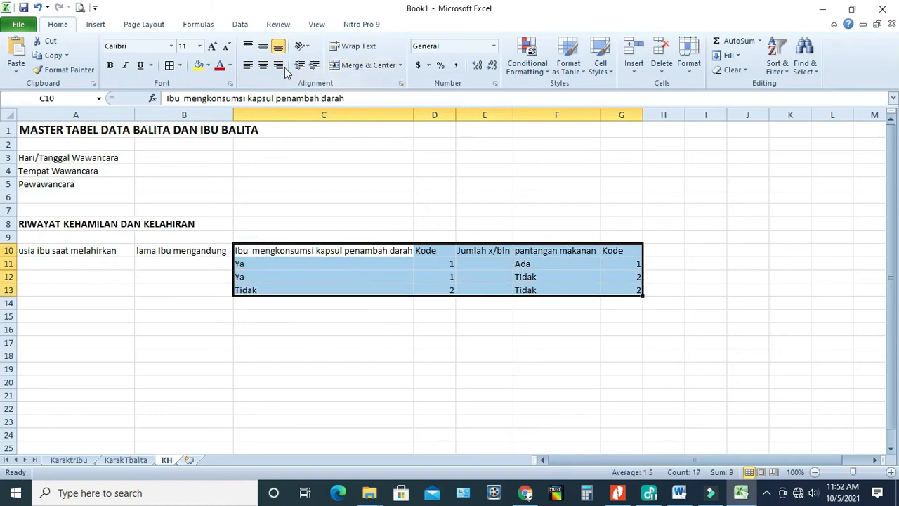
pyautogui.click(263, 65)
pyautogui.click(593, 358)
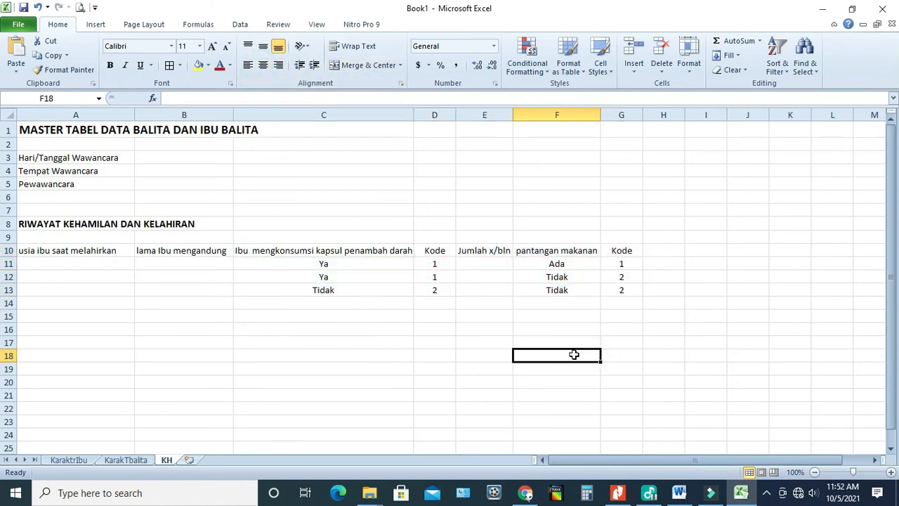
pyautogui.click(648, 371)
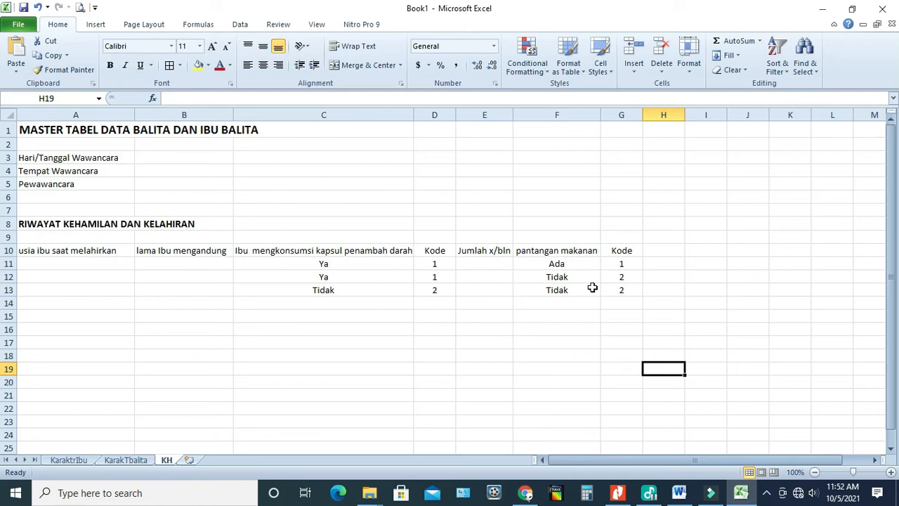
# - Check question 6 in the Word questionnaire, return to Excel and add the header "Alasan" in H10
pyautogui.click(688, 494)
pyautogui.scroll(-1, 409, 388)
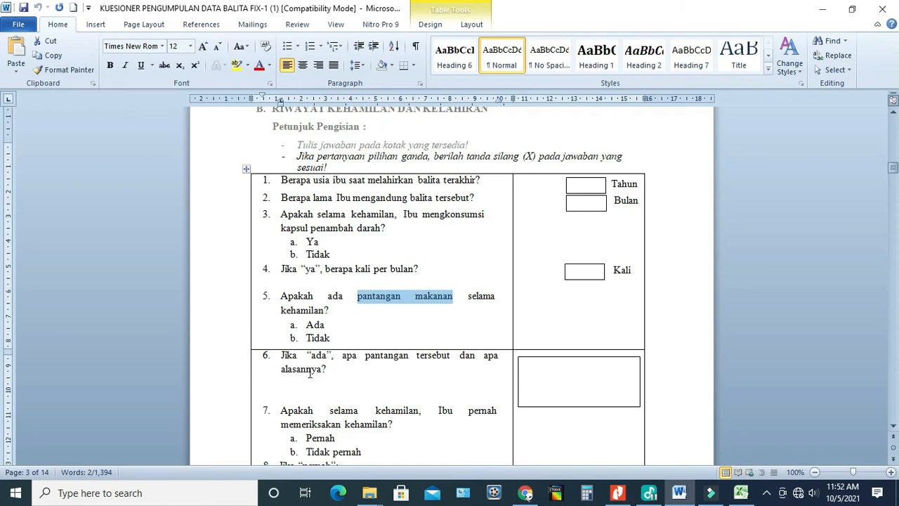
pyautogui.click(741, 493)
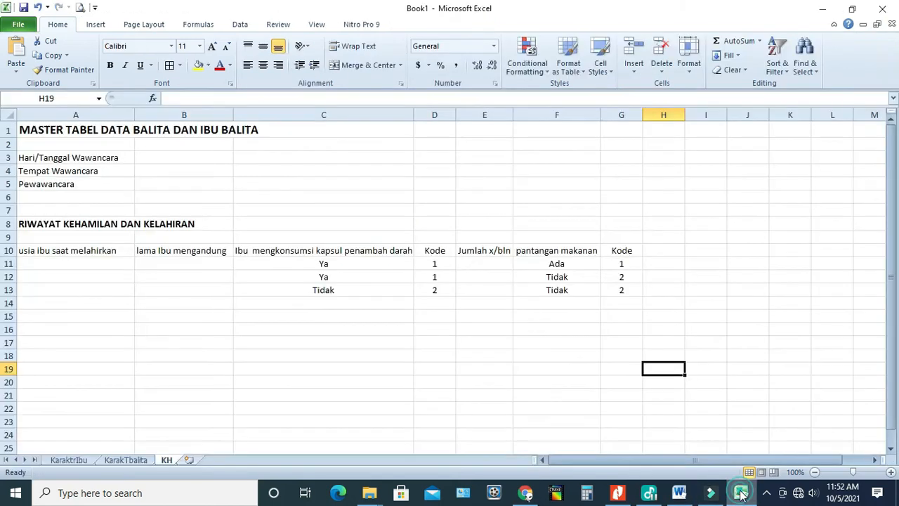
pyautogui.click(665, 252)
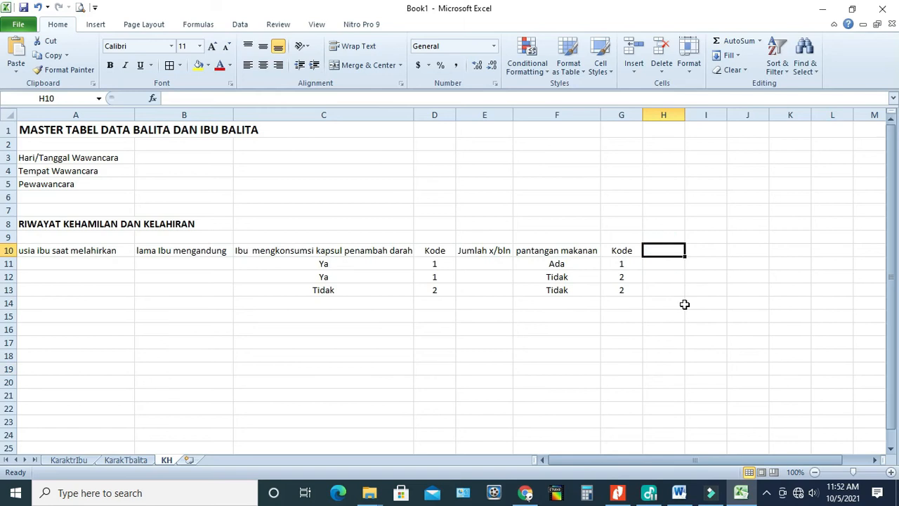
pyautogui.write('Alasan')
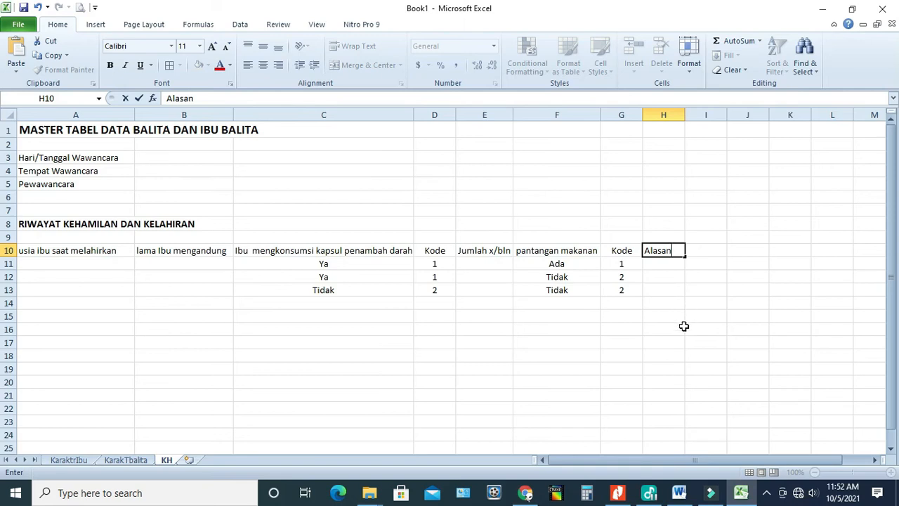
pyautogui.click(684, 326)
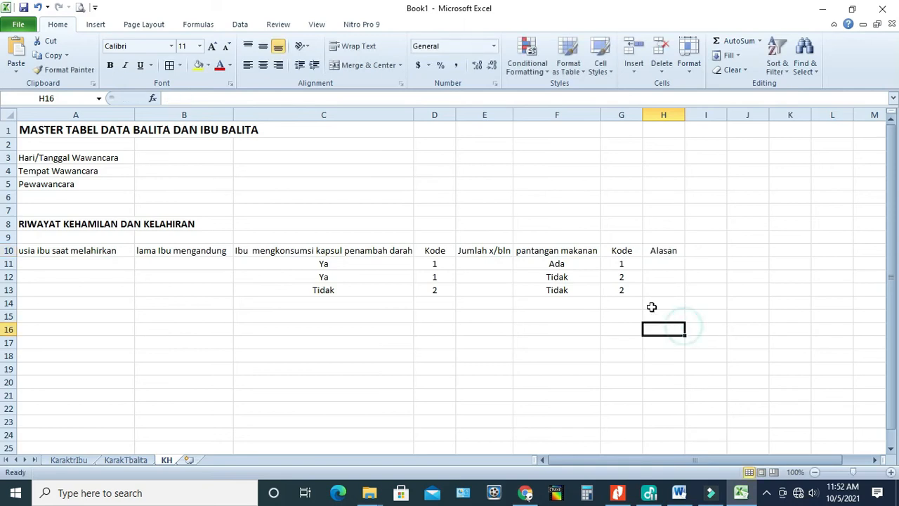
pyautogui.click(630, 264)
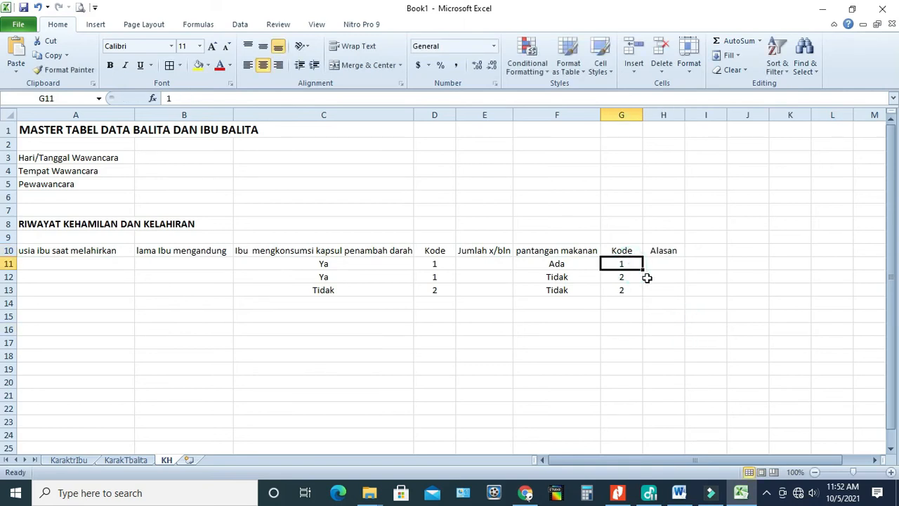
pyautogui.click(651, 279)
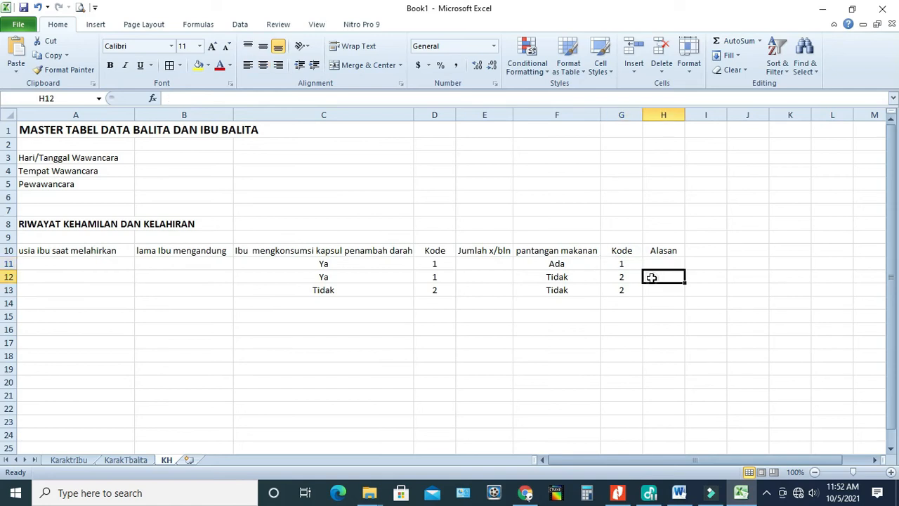
pyautogui.click(651, 289)
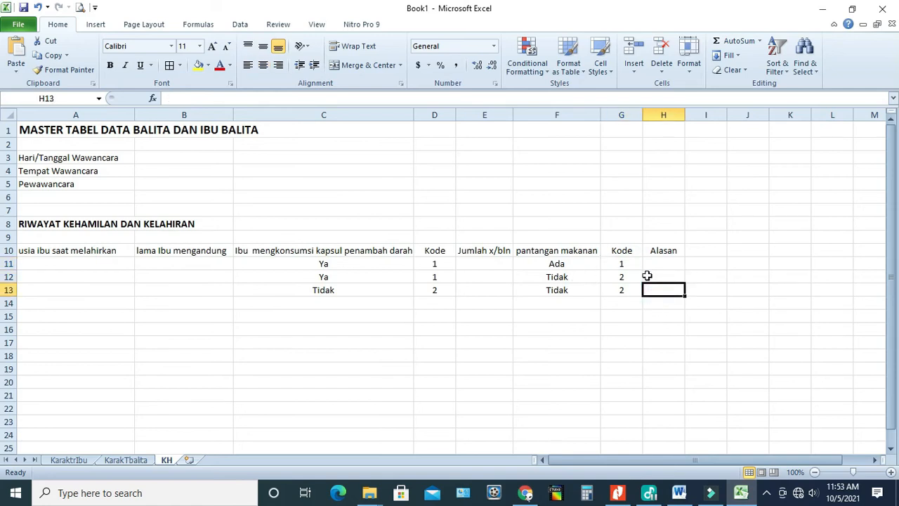
pyautogui.click(625, 265)
pyautogui.click(657, 264)
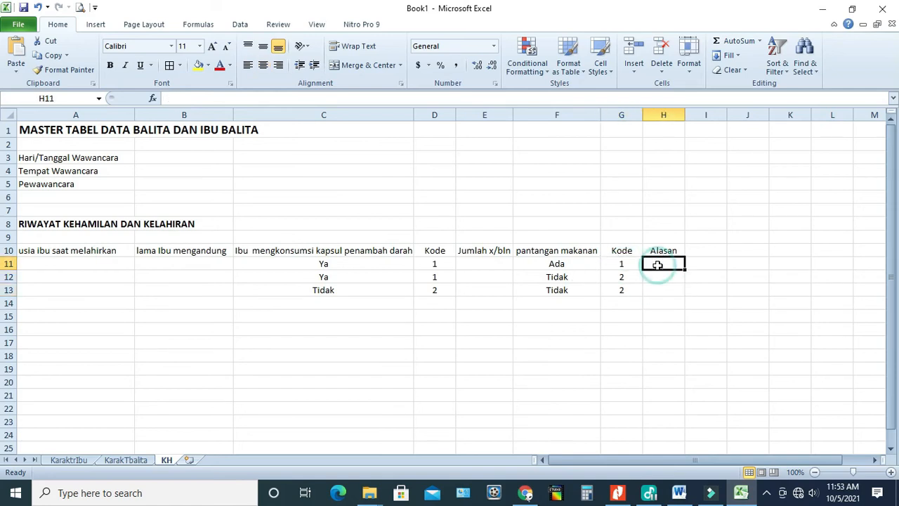
pyautogui.click(658, 299)
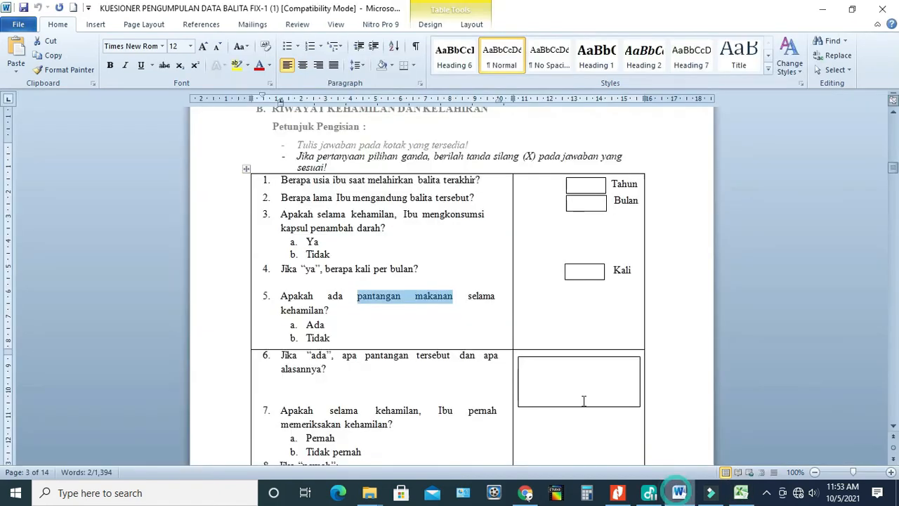
# - Read question 7 in the Word questionnaire, return to Excel and enter the header "Periksa Kehamilan" in I10
pyautogui.click(679, 493)
pyautogui.scroll(-2, 388, 362)
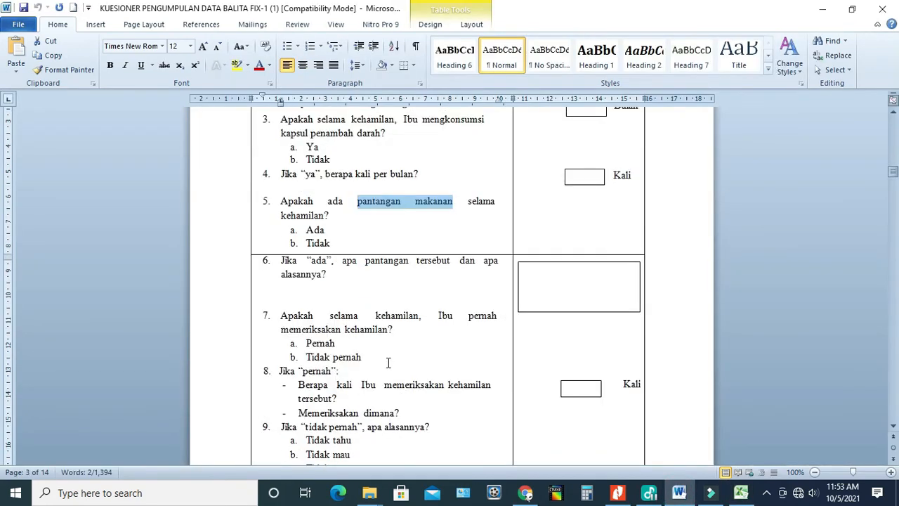
pyautogui.scroll(-1, 388, 362)
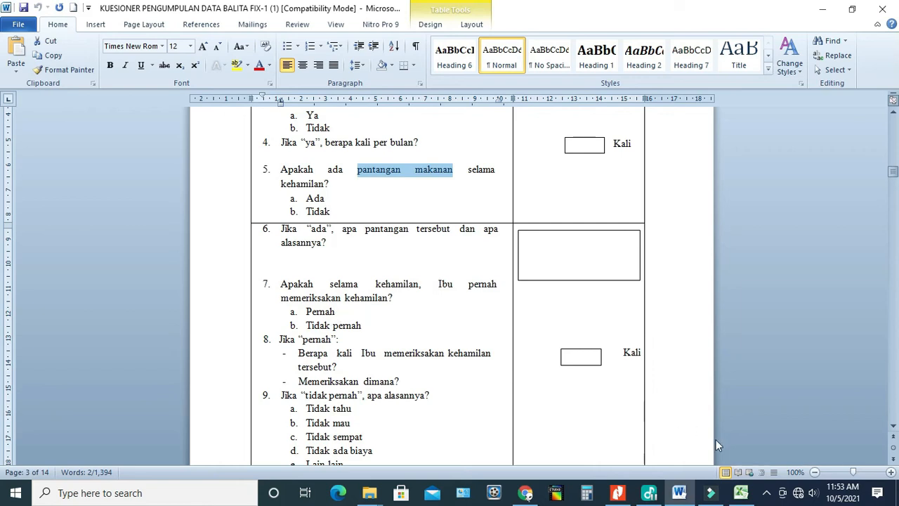
pyautogui.click(742, 492)
pyautogui.click(703, 251)
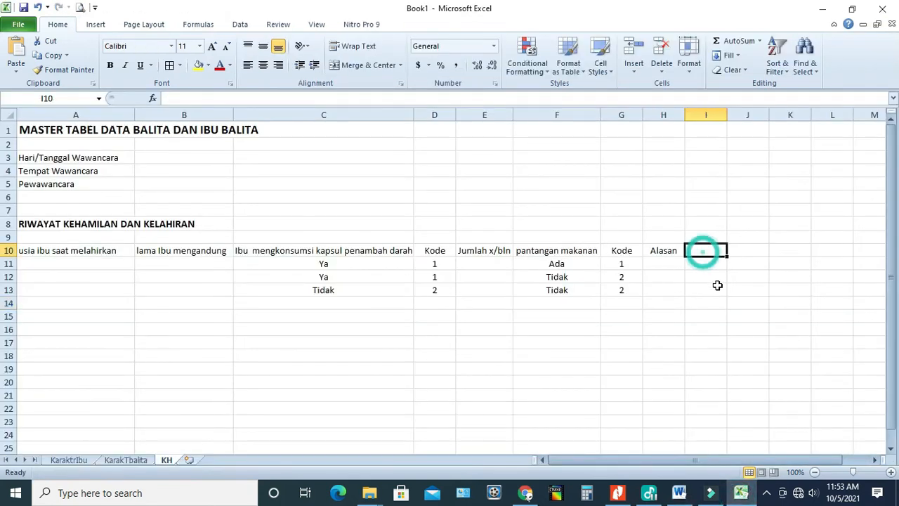
pyautogui.write('P')
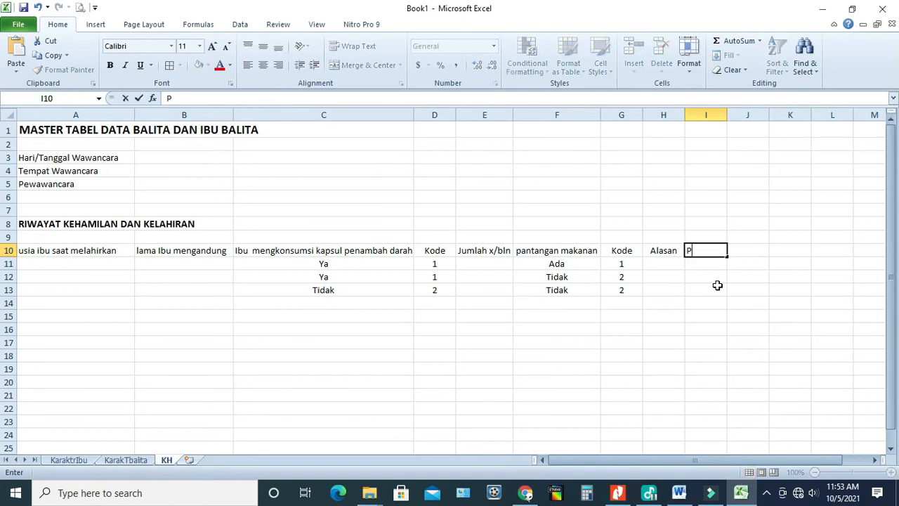
pyautogui.write('eriksa Keh')
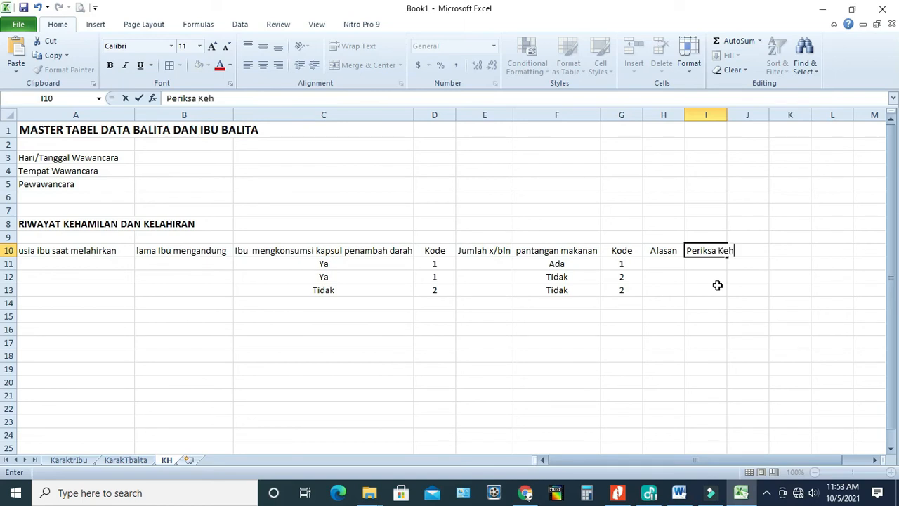
pyautogui.write('amilan')
pyautogui.click(717, 285)
# - Auto-fit column I to the width of its "Periksa Kehamilan" header
pyautogui.click(707, 251)
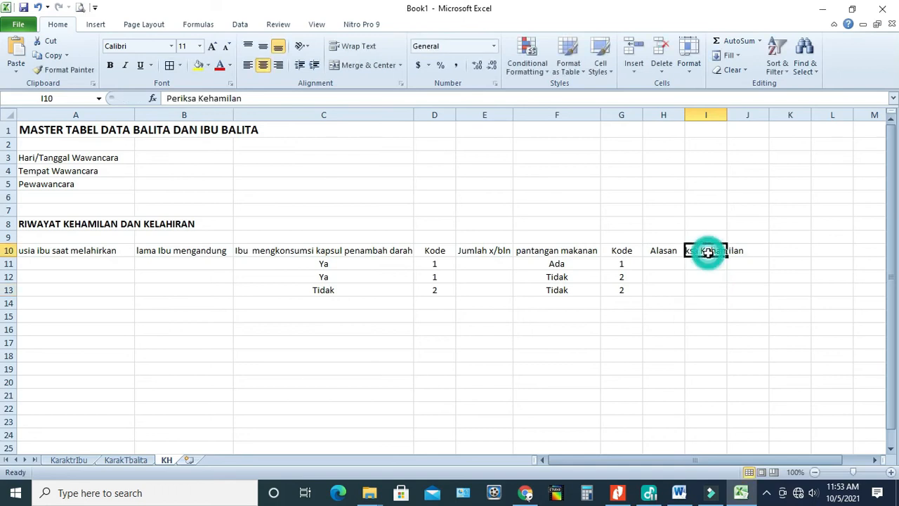
pyautogui.doubleClick(727, 114)
pyautogui.click(731, 263)
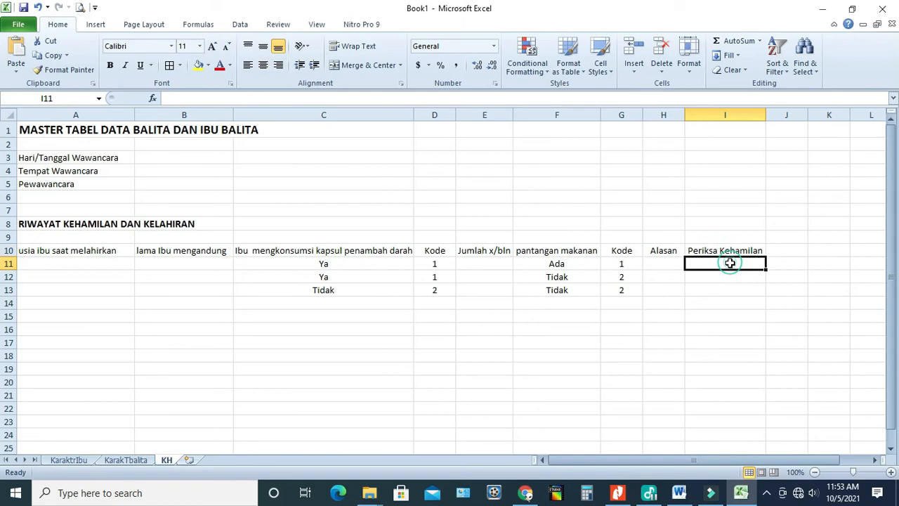
# - Check question 7's answer options in Word, return to Excel and enter Pernah, Pernah and Tidak Pernah in I11 to I13
pyautogui.click(676, 494)
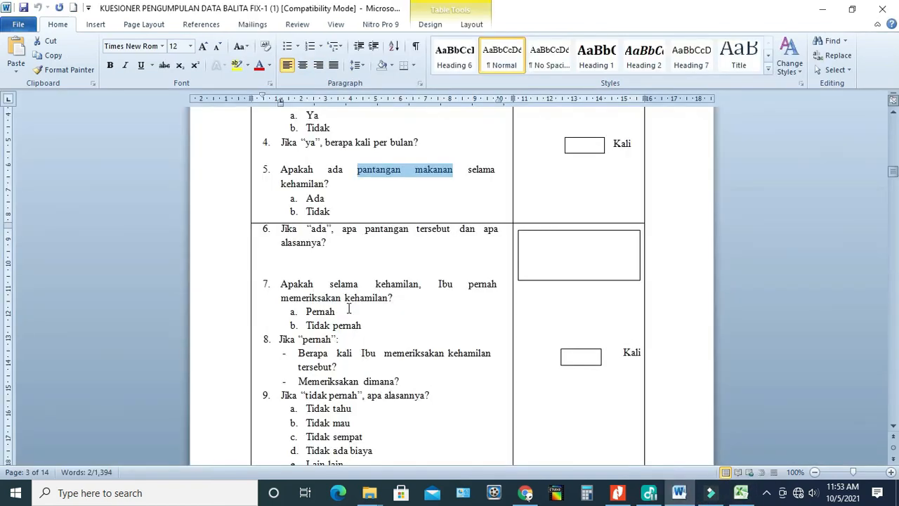
pyautogui.click(741, 492)
pyautogui.click(704, 288)
pyautogui.click(707, 264)
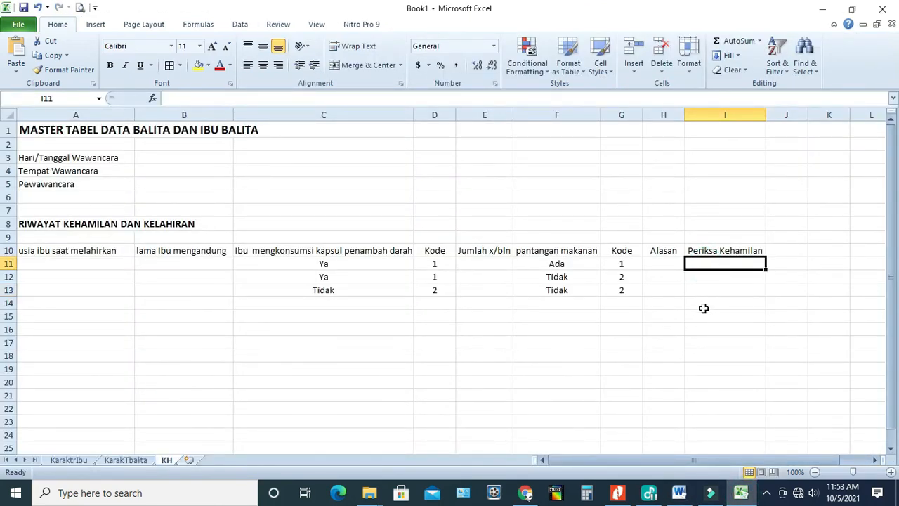
pyautogui.write('Pernah')
pyautogui.press('Return')
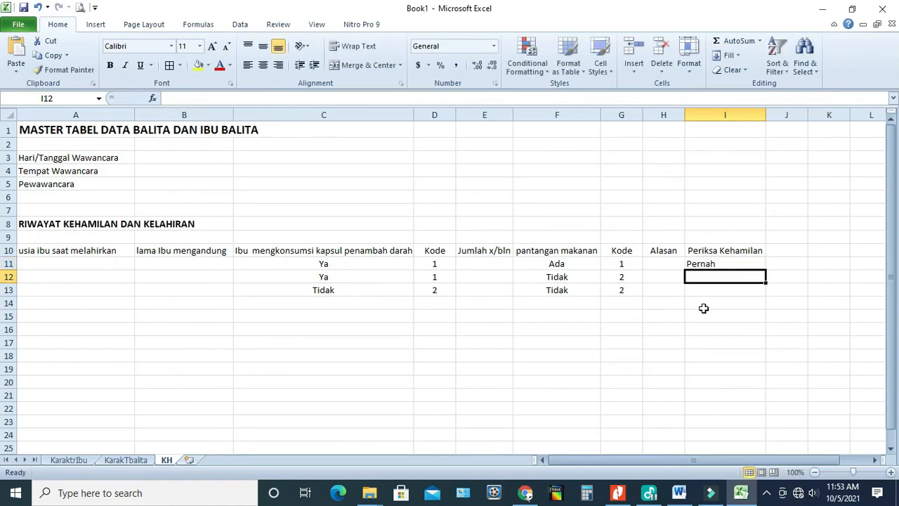
pyautogui.write('Per')
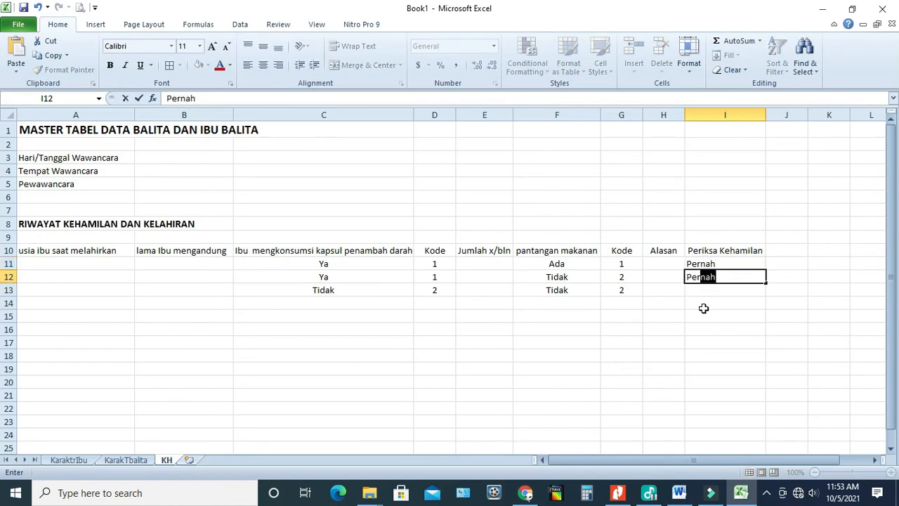
pyautogui.press('Return')
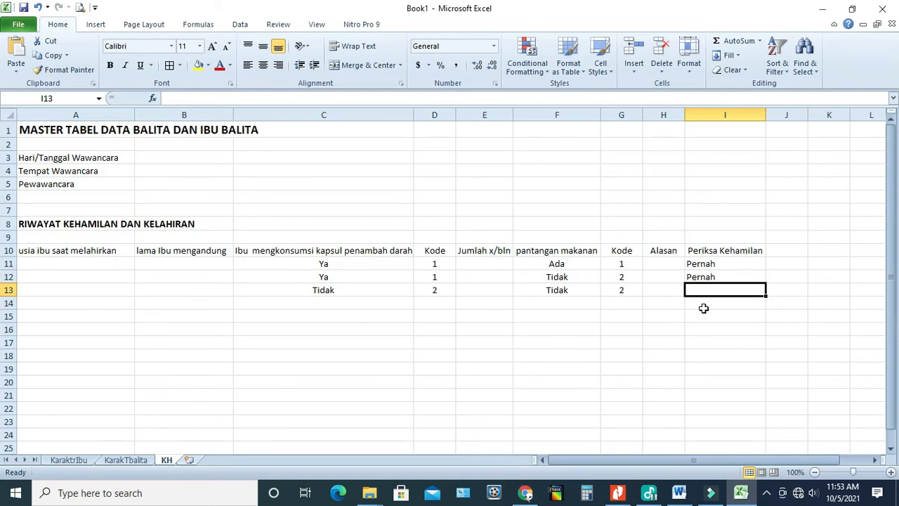
pyautogui.write('Tidak')
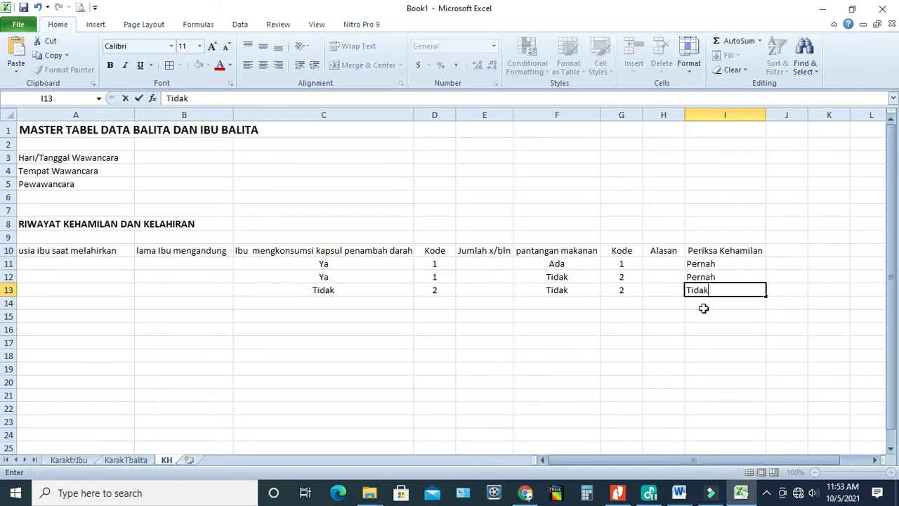
pyautogui.write(' P')
pyautogui.write('r')
pyautogui.write('ernah')
pyautogui.click(732, 344)
# - Add the header "Kode" in J10 and enter the codes 1, 1 and 2 in J11 to J13
pyautogui.click(787, 251)
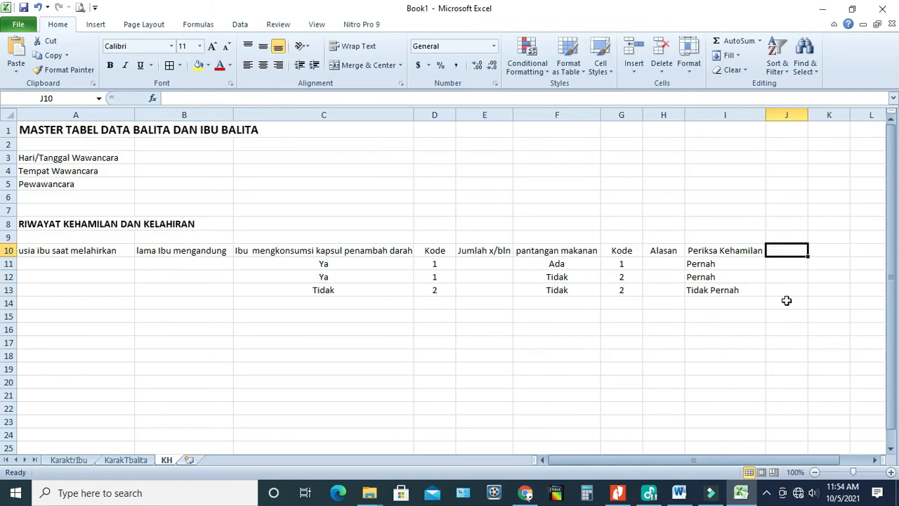
pyautogui.write('Kode')
pyautogui.click(774, 266)
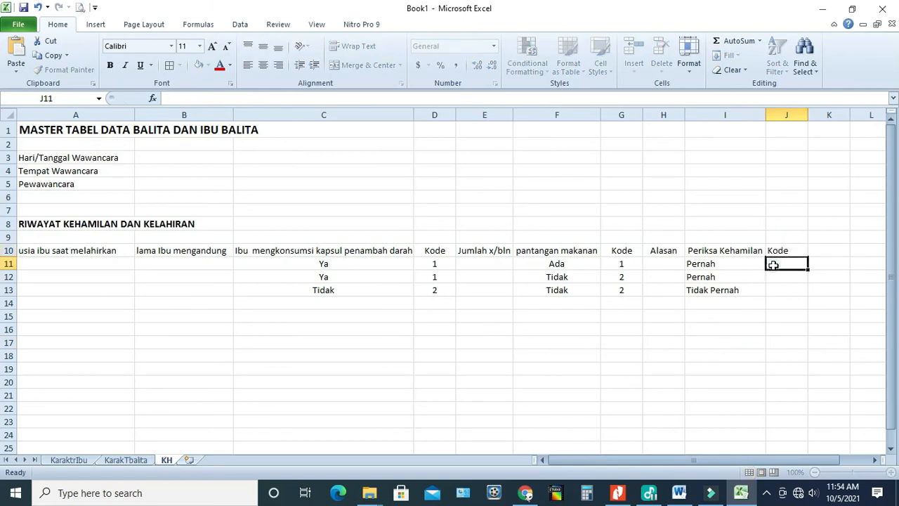
pyautogui.write('1')
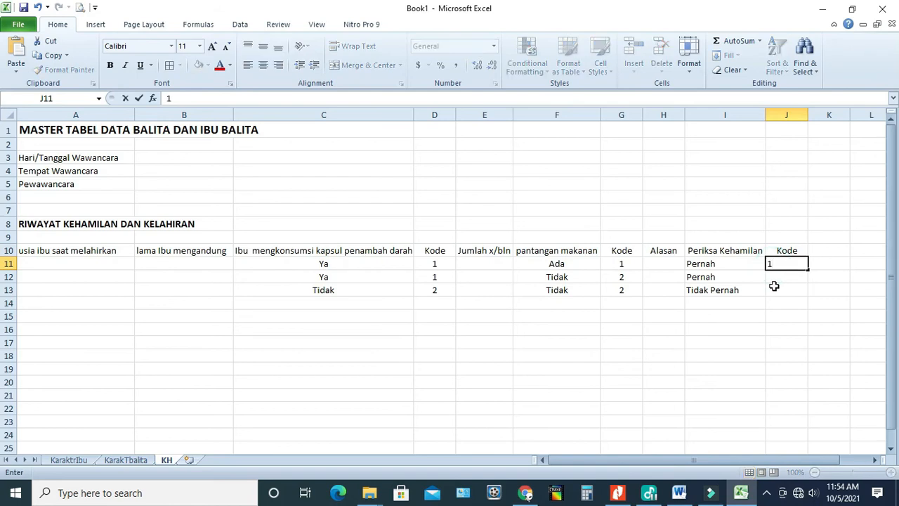
pyautogui.press('Return')
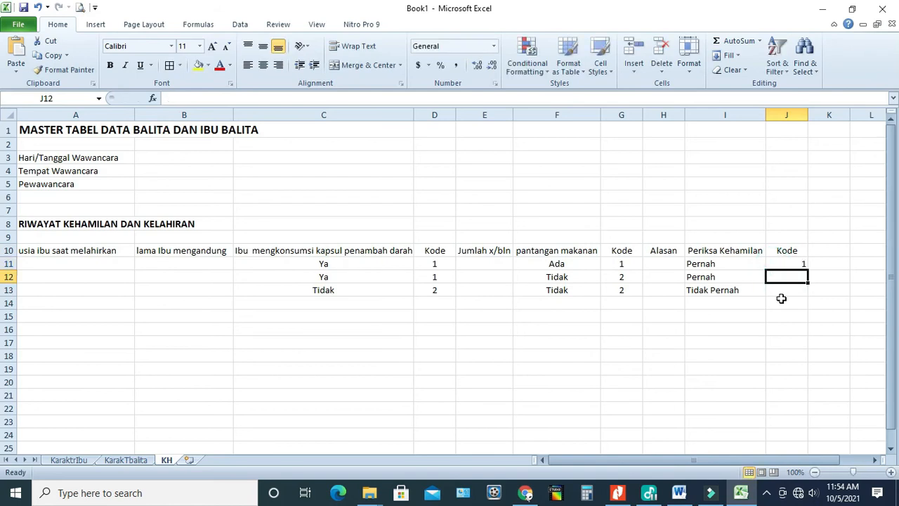
pyautogui.write('1')
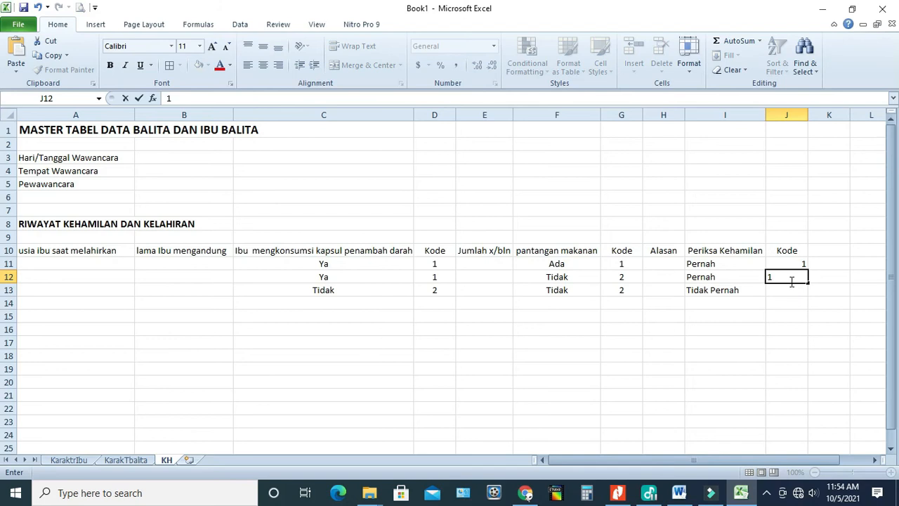
pyautogui.click(784, 289)
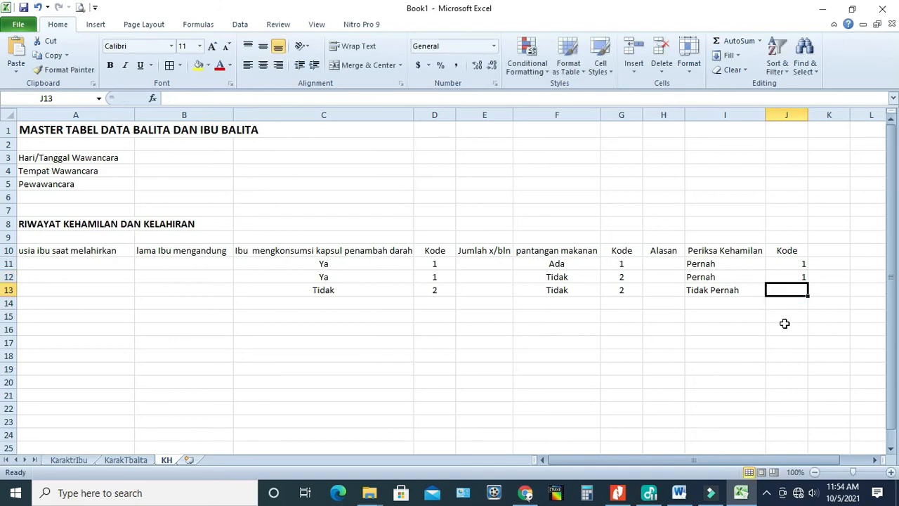
pyautogui.write('2')
pyautogui.click(785, 319)
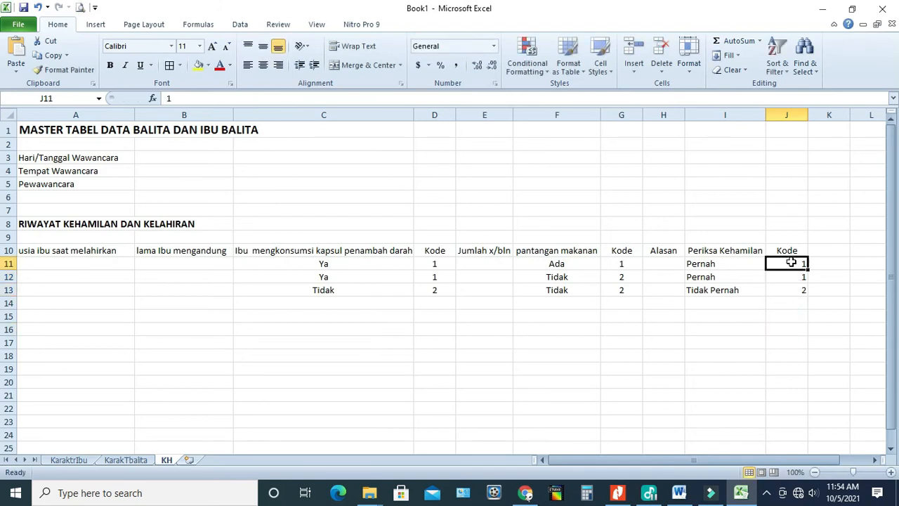
# - Centre the Periksa Kehamilan codes in J11 to J13 horizontally
pyautogui.moveTo(793, 261); pyautogui.dragTo(794, 289)
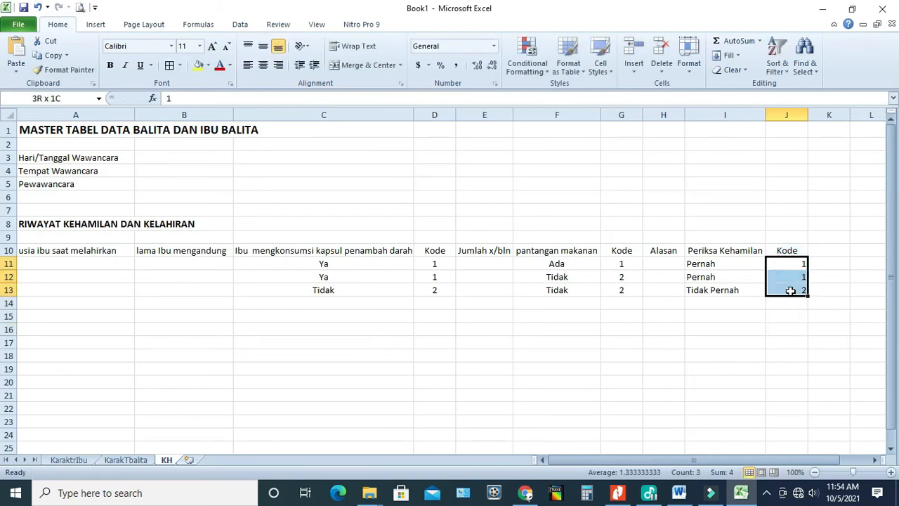
pyautogui.click(263, 65)
pyautogui.click(647, 352)
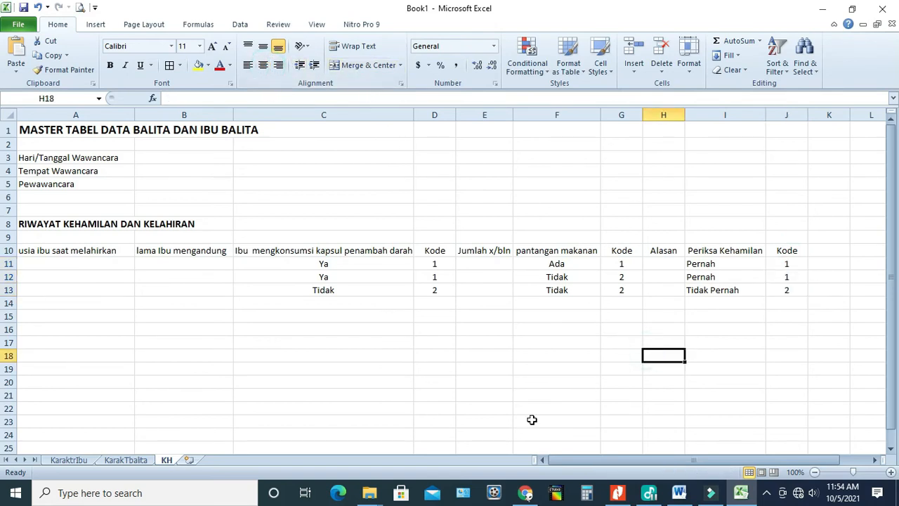
# - Read question 8 in the Word questionnaire, return to Excel and enter the header "Berapa kali" in K10
pyautogui.click(679, 492)
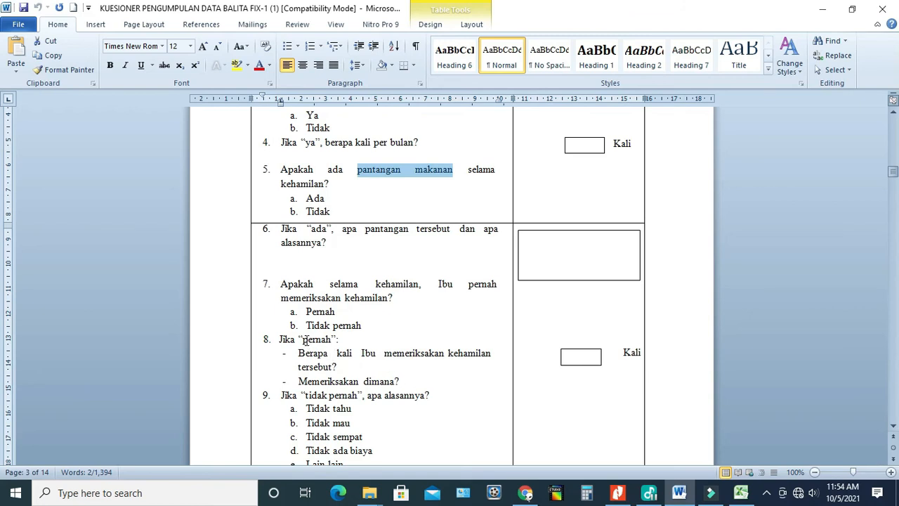
pyautogui.click(741, 493)
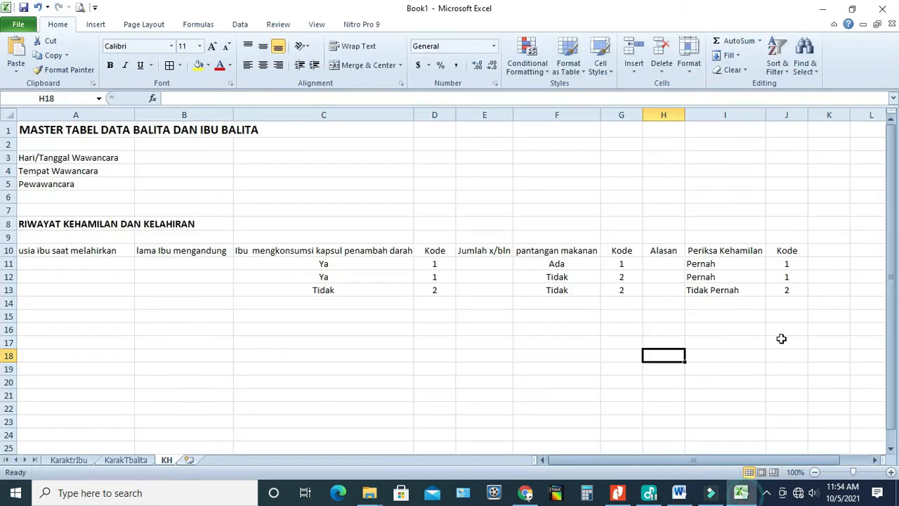
pyautogui.click(821, 251)
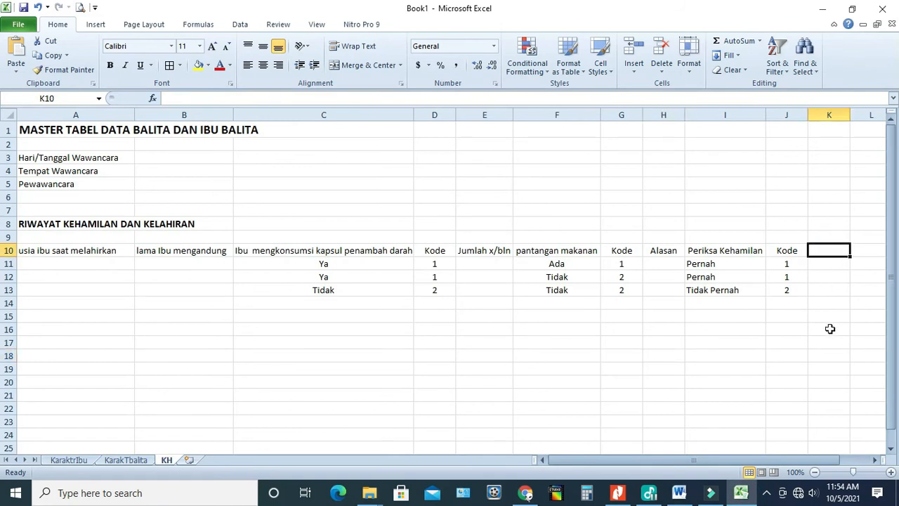
pyautogui.write('Ber')
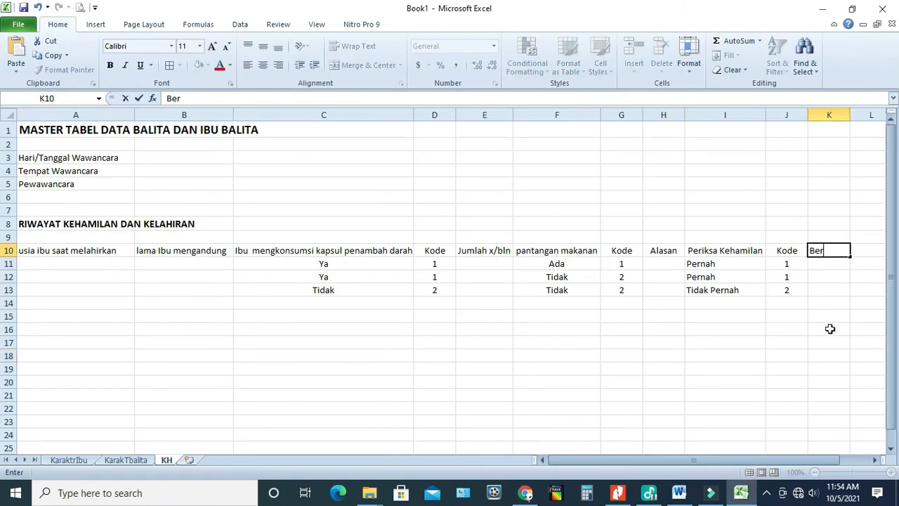
pyautogui.write('apa kali')
pyautogui.click(830, 329)
# - Widen column K slightly so that it fits the "Berapa kali" header
pyautogui.click(822, 262)
pyautogui.click(746, 290)
pyautogui.click(822, 294)
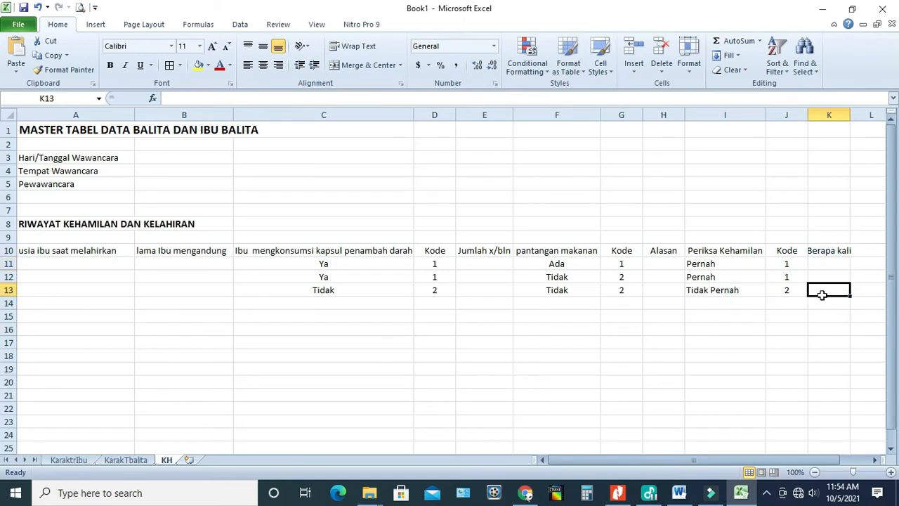
pyautogui.click(822, 265)
pyautogui.moveTo(850, 115); pyautogui.dragTo(859, 115)
pyautogui.click(837, 315)
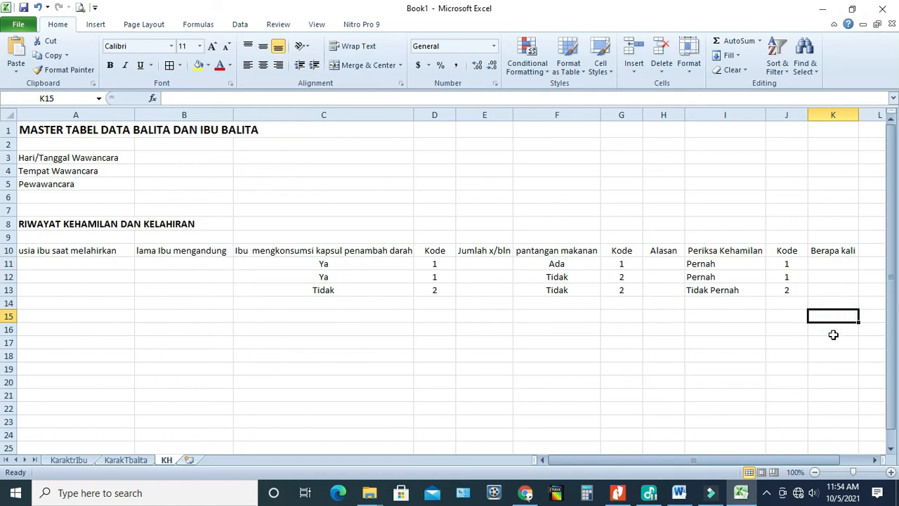
# - Switch to the Word questionnaire and review questions 8 to 10 with their answer options
pyautogui.click(823, 263)
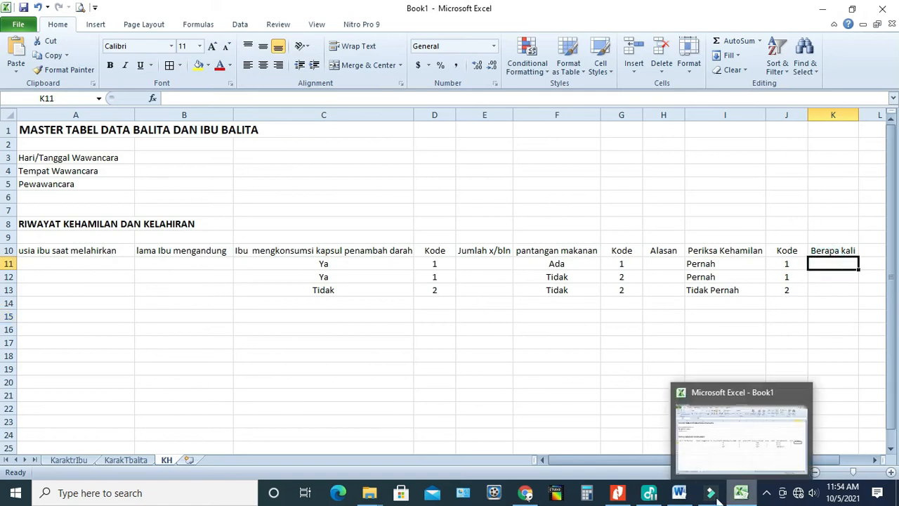
pyautogui.click(677, 493)
pyautogui.scroll(-4, 378, 363)
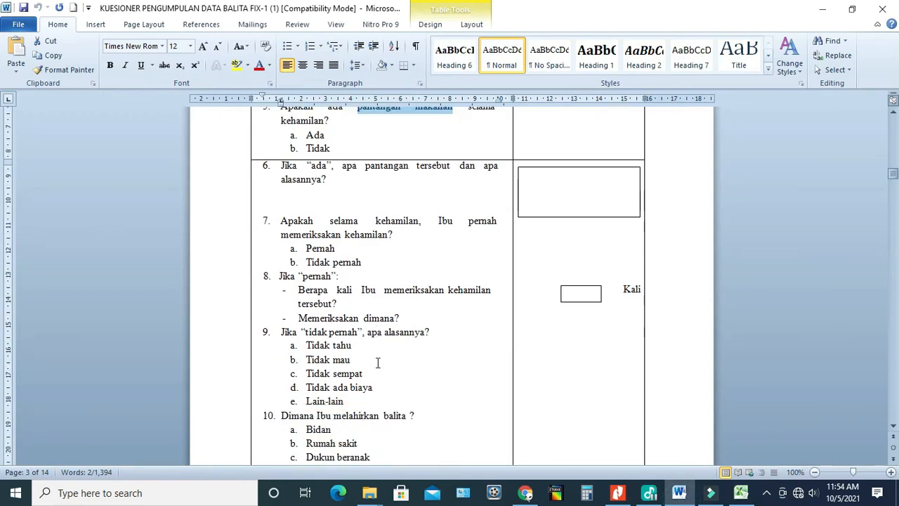
pyautogui.scroll(1, 379, 363)
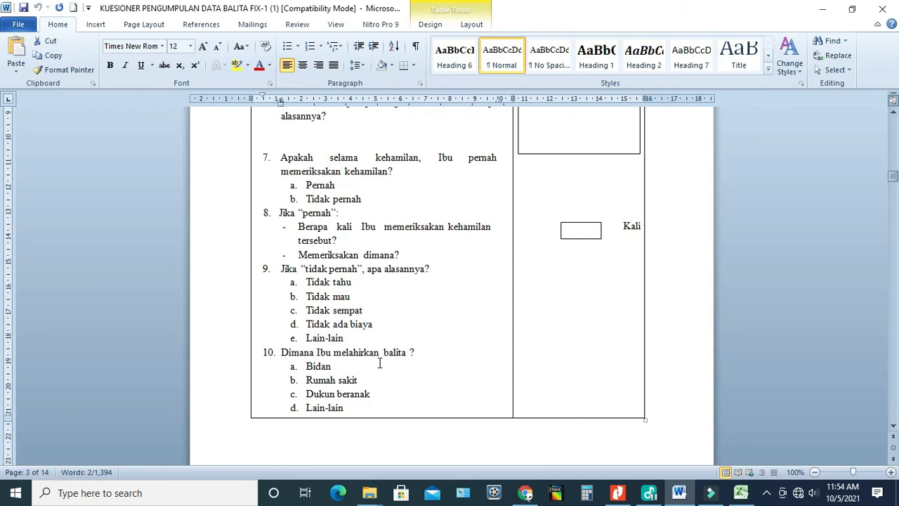
pyautogui.scroll(-8, 379, 362)
pyautogui.scroll(6, 379, 363)
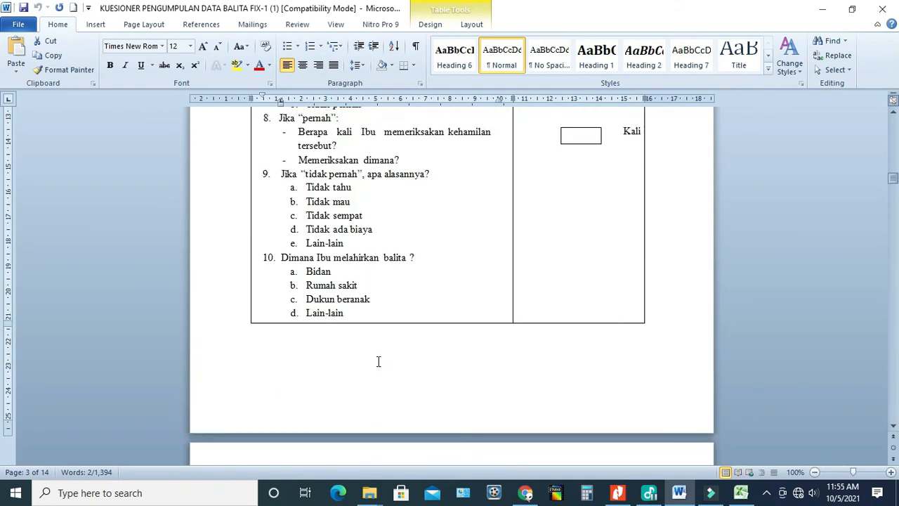
pyautogui.scroll(2, 386, 309)
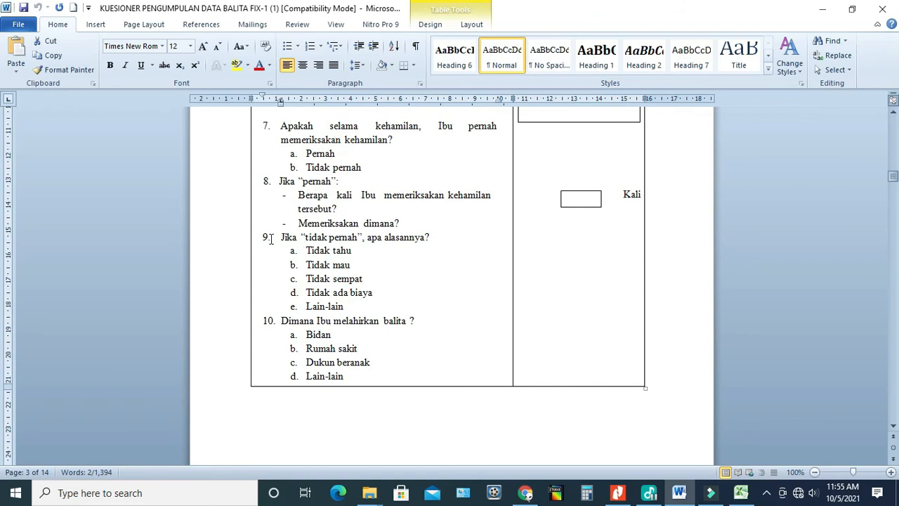
pyautogui.scroll(-6, 293, 284)
pyautogui.scroll(5, 301, 284)
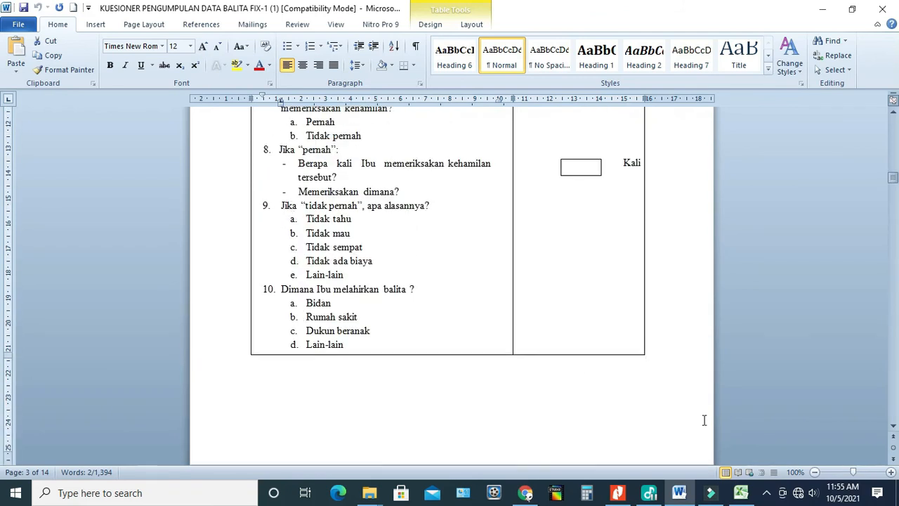
# - Return to Excel and enter the header "Alasan Tdak Periksa" in L10 of the KH sheet
pyautogui.click(746, 497)
pyautogui.click(822, 316)
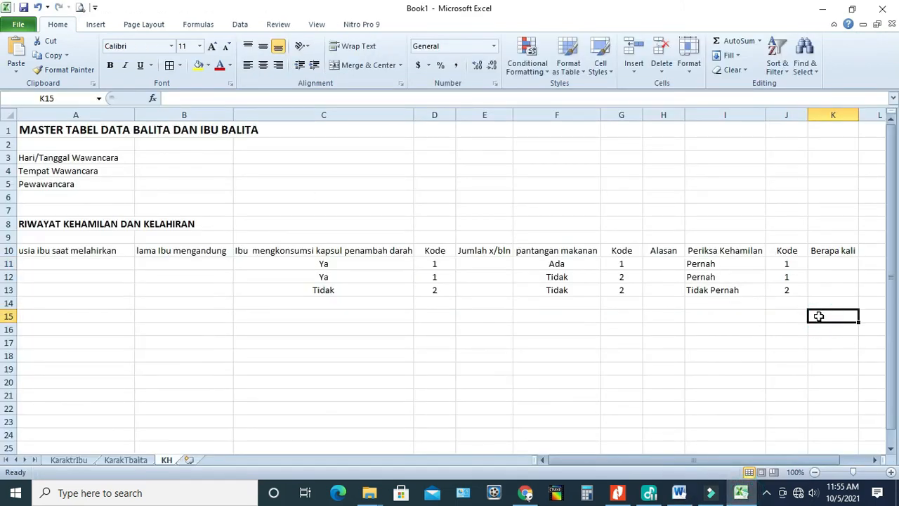
pyautogui.click(724, 265)
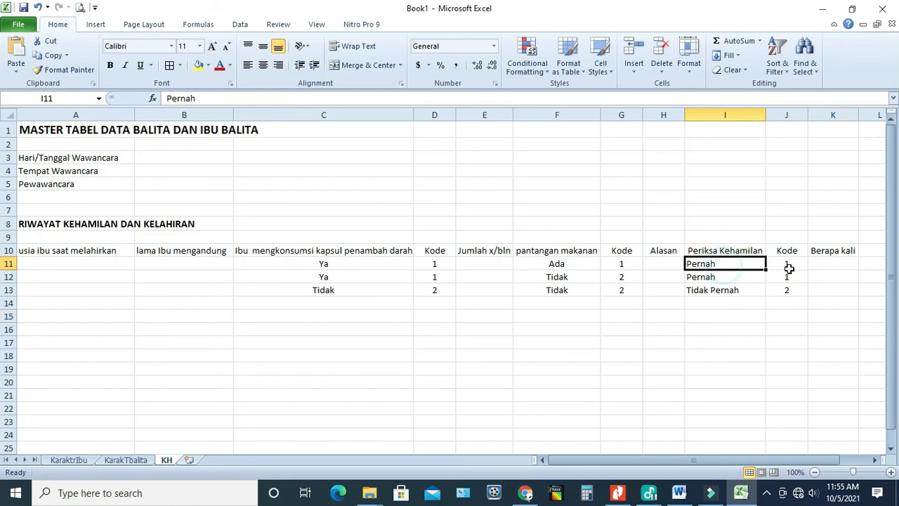
pyautogui.click(827, 264)
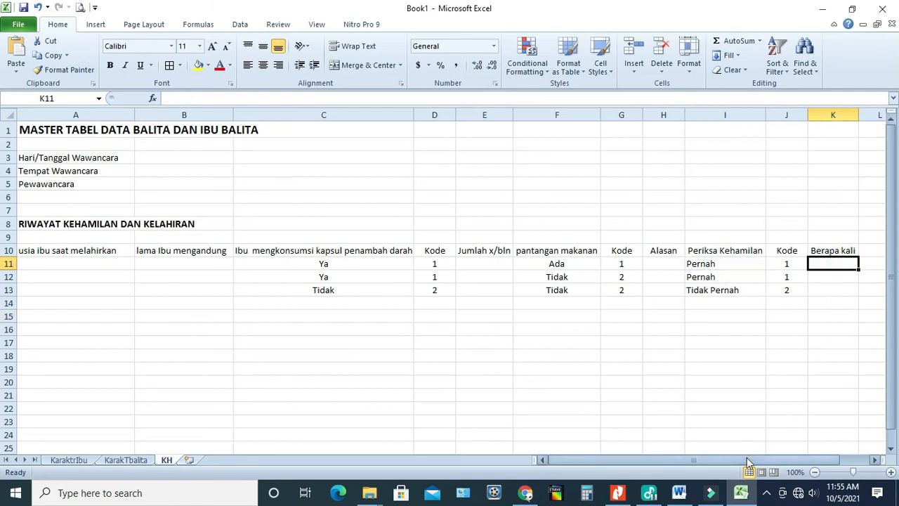
pyautogui.moveTo(749, 462); pyautogui.dragTo(771, 463)
pyautogui.click(757, 251)
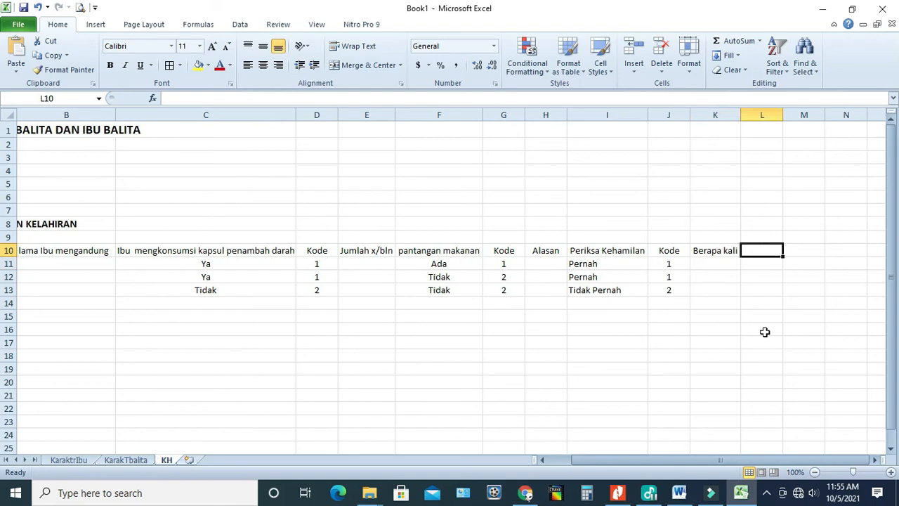
pyautogui.write('Alasan ')
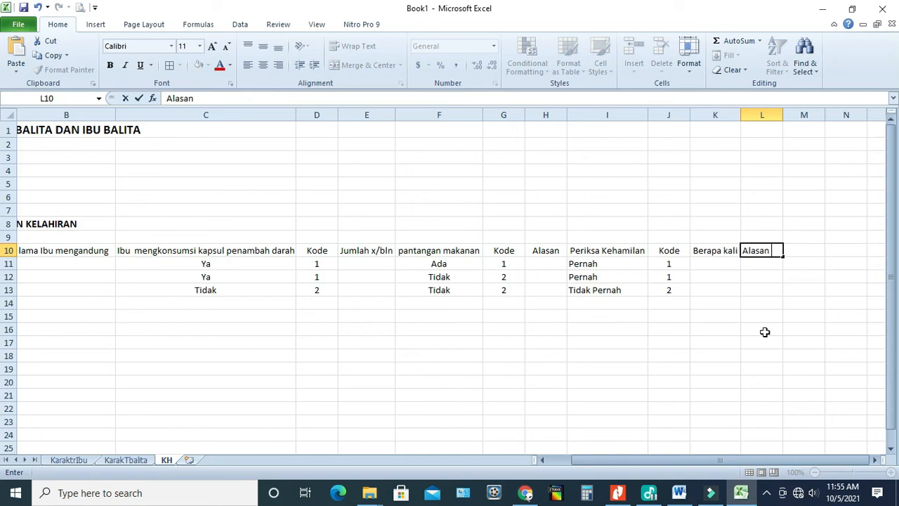
pyautogui.write('Tdak Periksa')
pyautogui.click(765, 332)
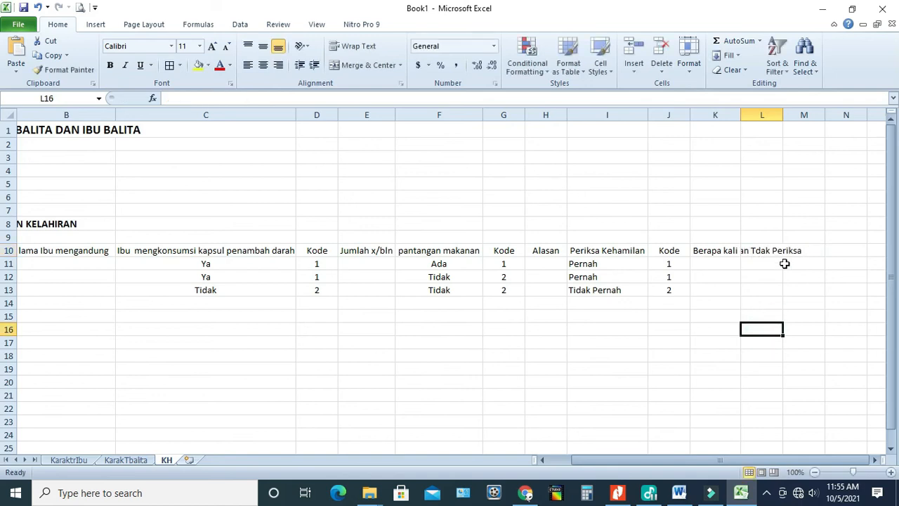
# - Auto-fit column L to the width of its "Alasan Tdak Periksa" header
pyautogui.doubleClick(784, 118)
pyautogui.click(783, 115)
pyautogui.click(776, 277)
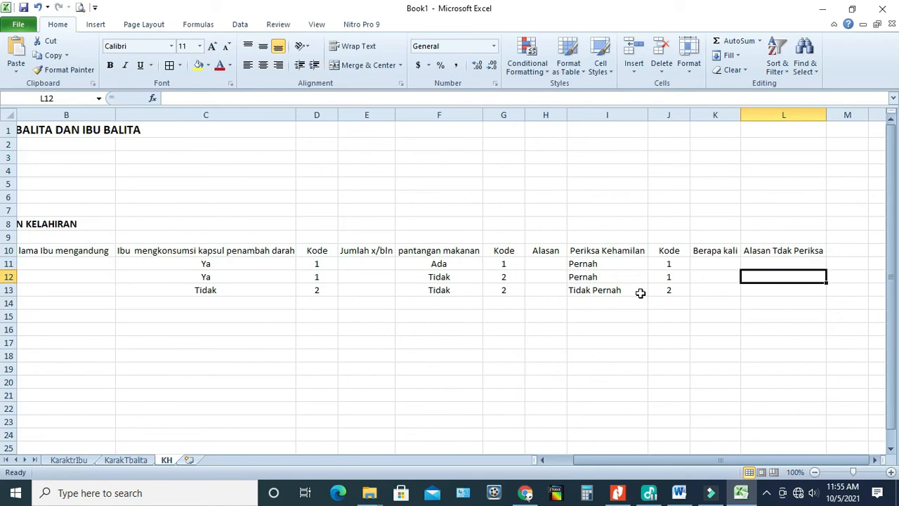
pyautogui.click(611, 292)
pyautogui.click(765, 290)
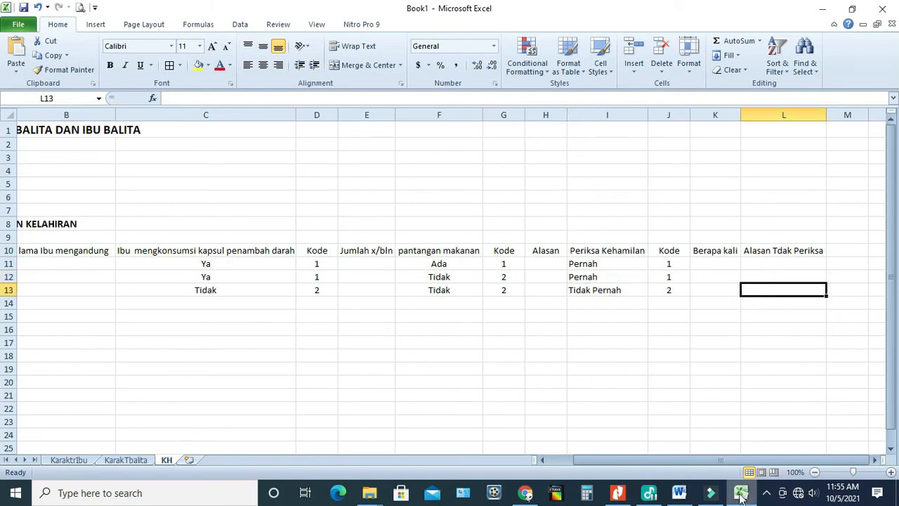
# - Read question 10 in the Word questionnaire, return to Excel and enter the header "Lokasi Ibu Mlhr" in M10
pyautogui.click(679, 493)
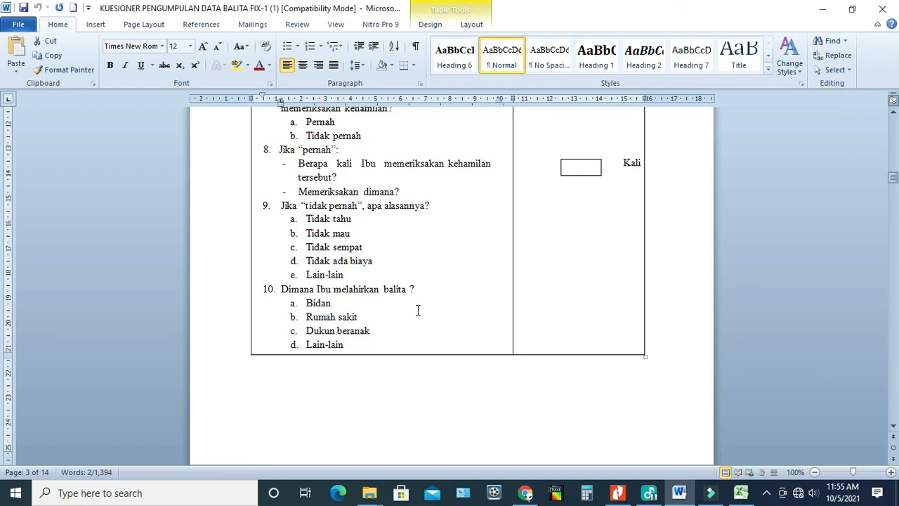
pyautogui.click(741, 492)
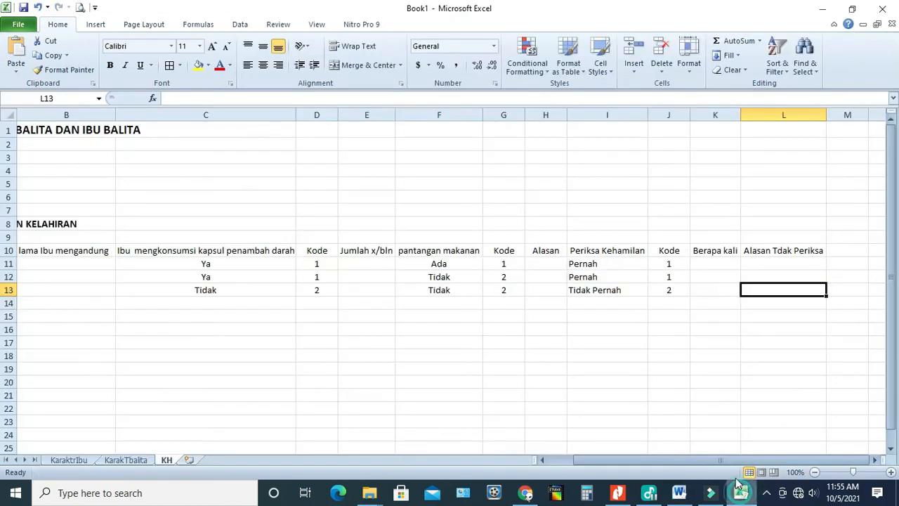
pyautogui.click(852, 251)
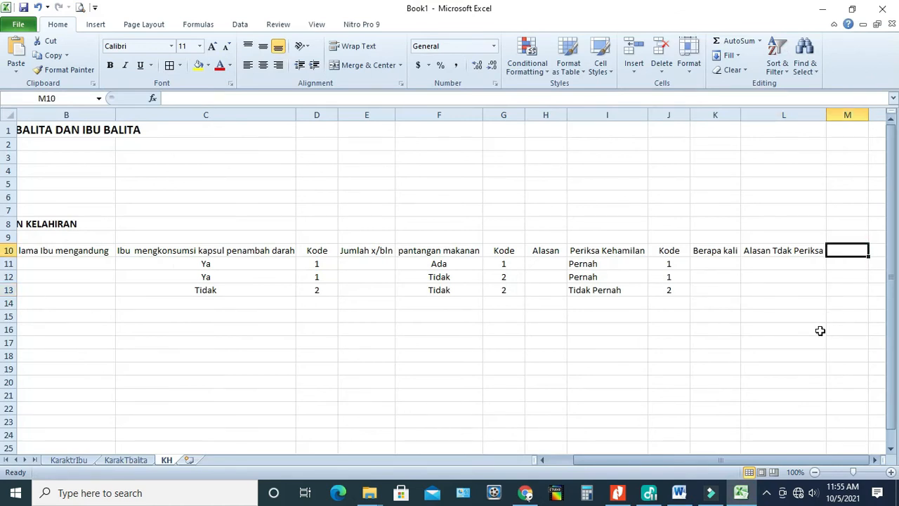
pyautogui.write('L')
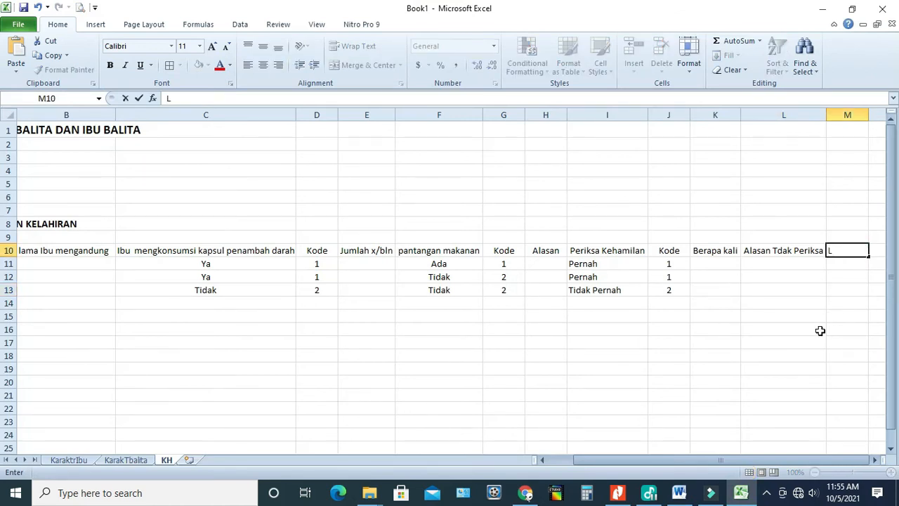
pyautogui.write('okasi Ibu M')
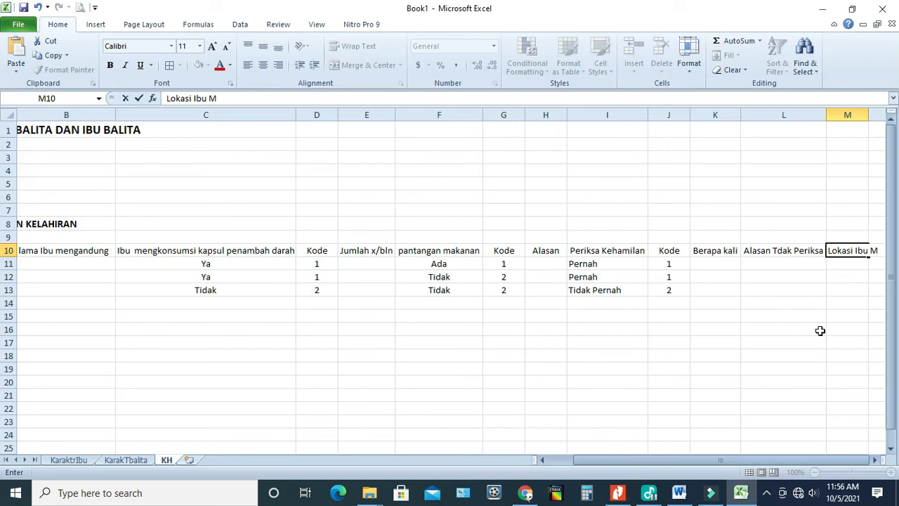
pyautogui.write('r')
pyautogui.click(820, 330)
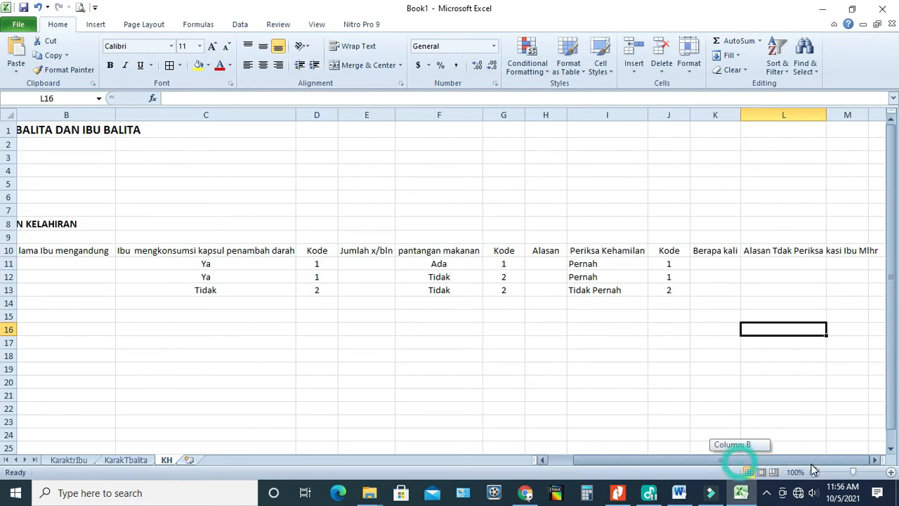
# - Auto-fit column M to the width of its "Lokasi Ibu Mlhr" header
pyautogui.moveTo(869, 117); pyautogui.dragTo(868, 116)
pyautogui.doubleClick(868, 117)
pyautogui.moveTo(764, 461); pyautogui.dragTo(770, 459)
pyautogui.click(766, 264)
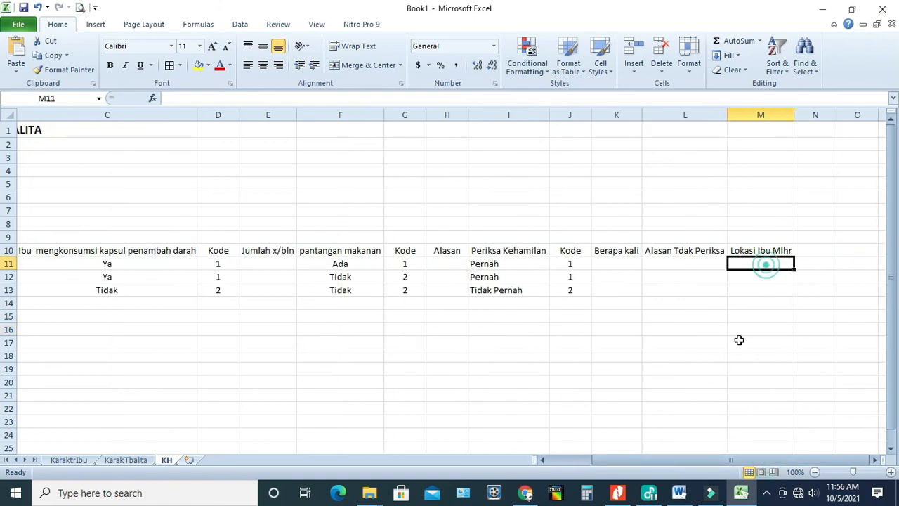
# - Switch to the Word questionnaire and review the answer options of question 10 on where the mother gave birth
pyautogui.click(679, 493)
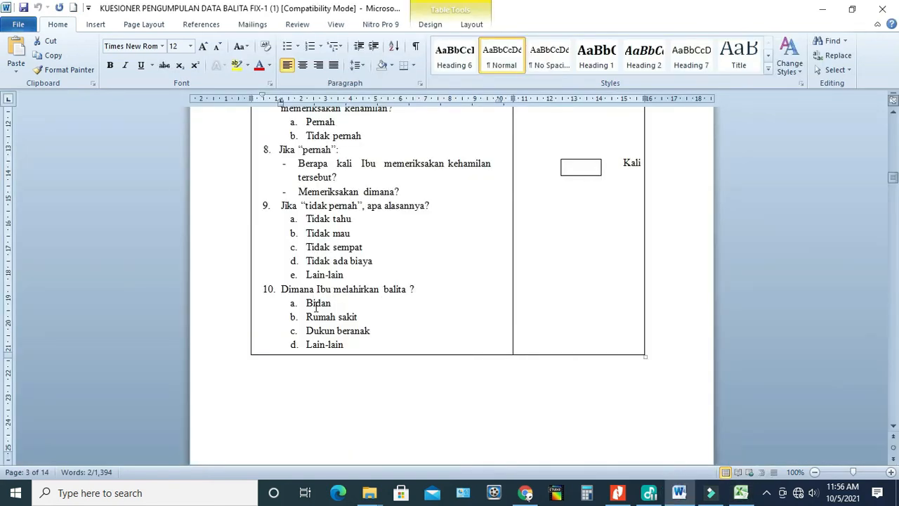
pyautogui.click(340, 307)
pyautogui.click(340, 319)
pyautogui.click(349, 345)
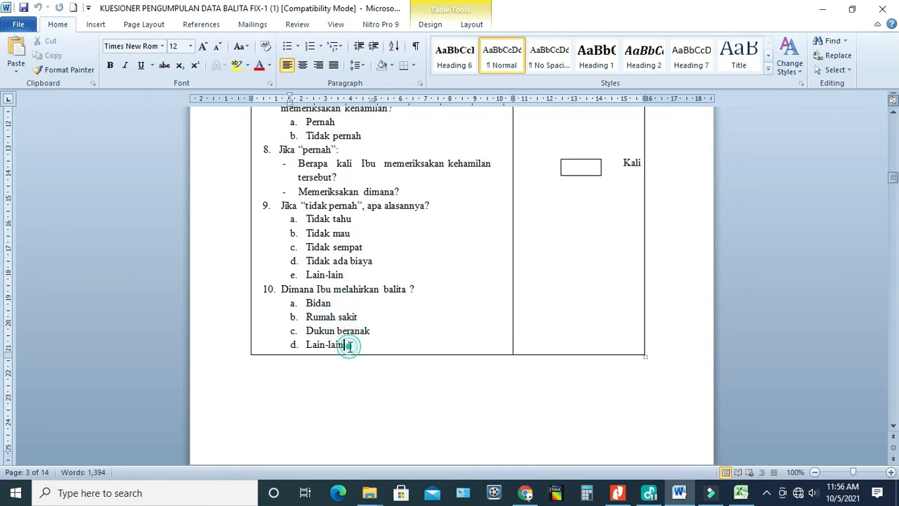
pyautogui.click(340, 306)
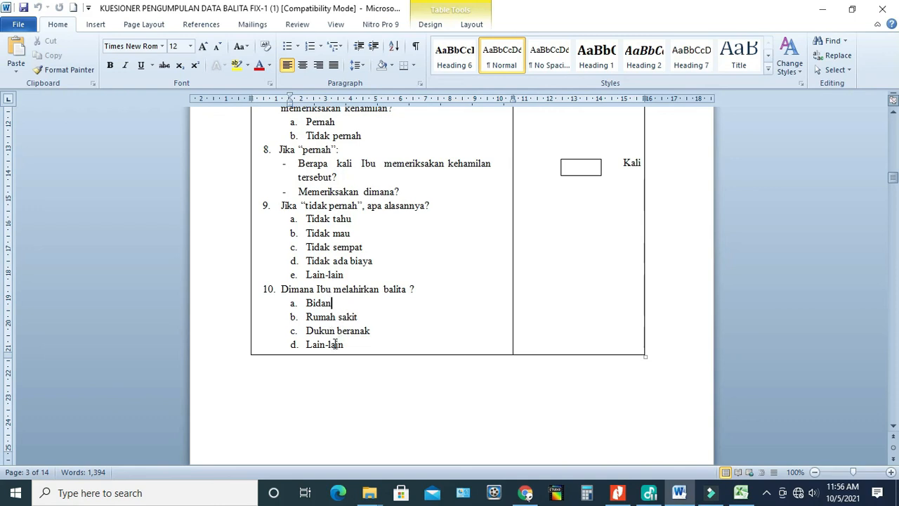
# - Return to Excel and enter the sample answers "Bidan" in M11 and "Dukun" in M12 of the KH sheet
pyautogui.click(741, 493)
pyautogui.click(761, 288)
pyautogui.click(758, 263)
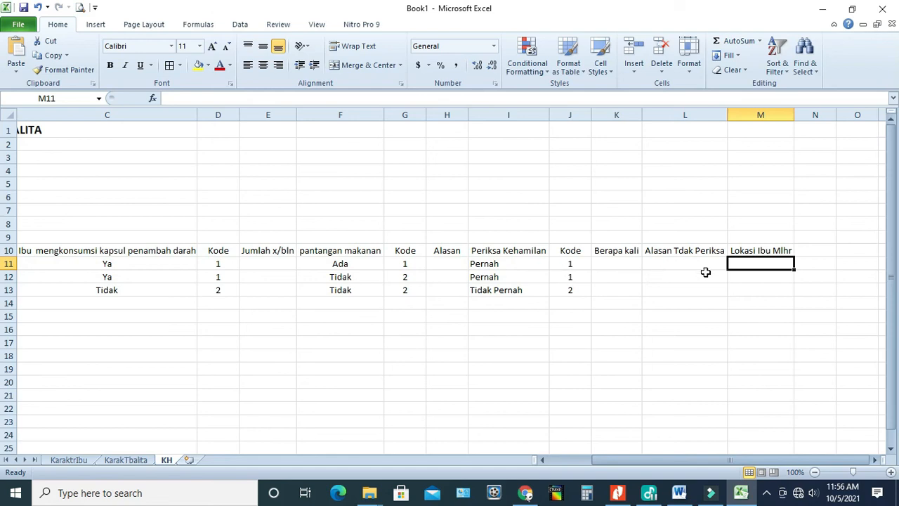
pyautogui.write('Bi')
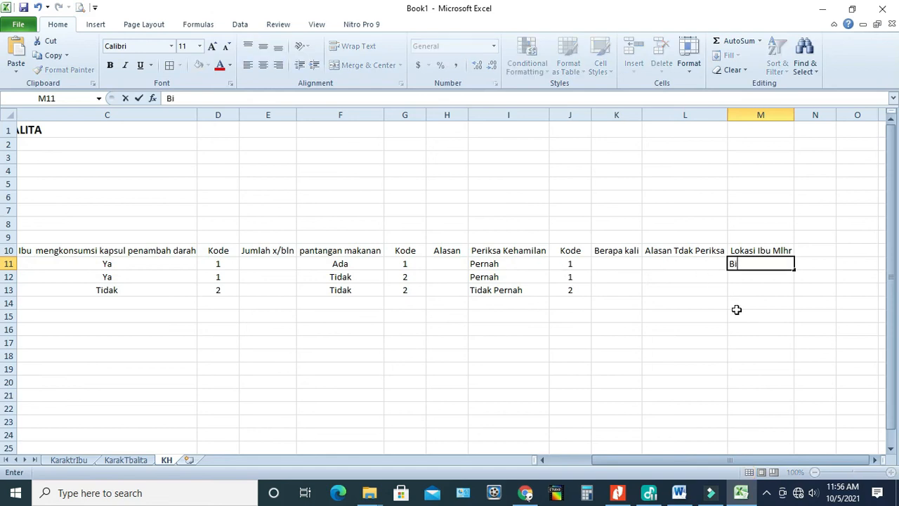
pyautogui.click(737, 309)
pyautogui.click(754, 276)
pyautogui.click(688, 496)
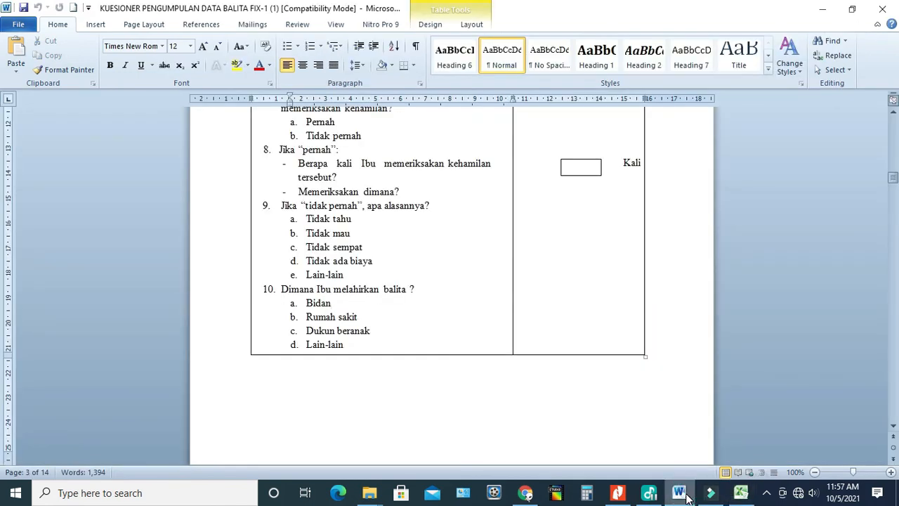
pyautogui.click(741, 493)
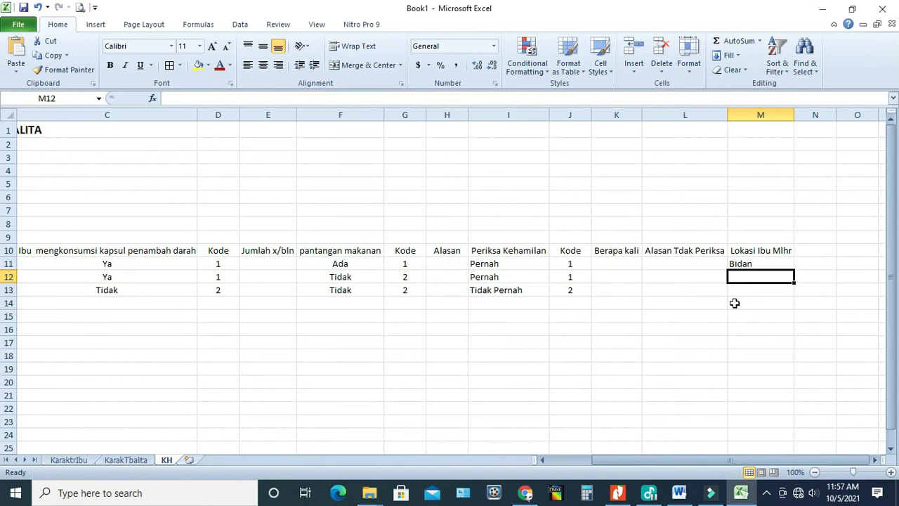
pyautogui.write('Dukun')
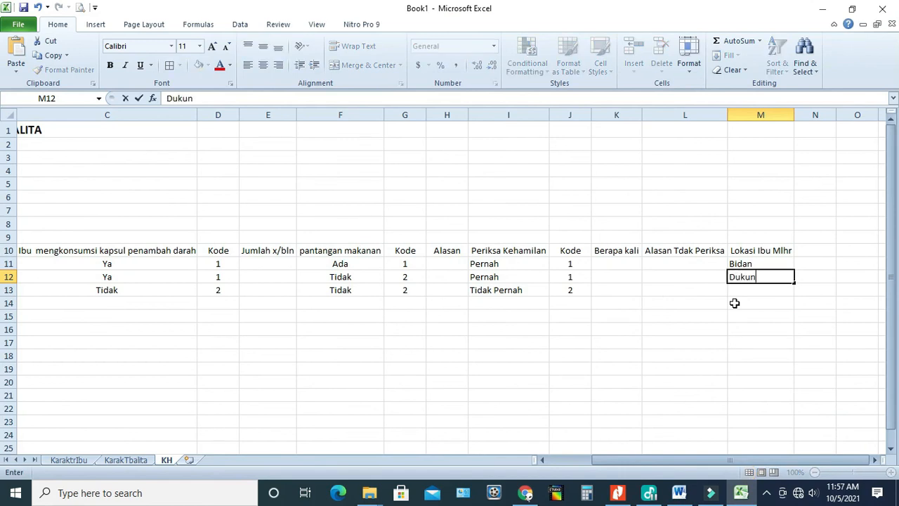
pyautogui.click(776, 304)
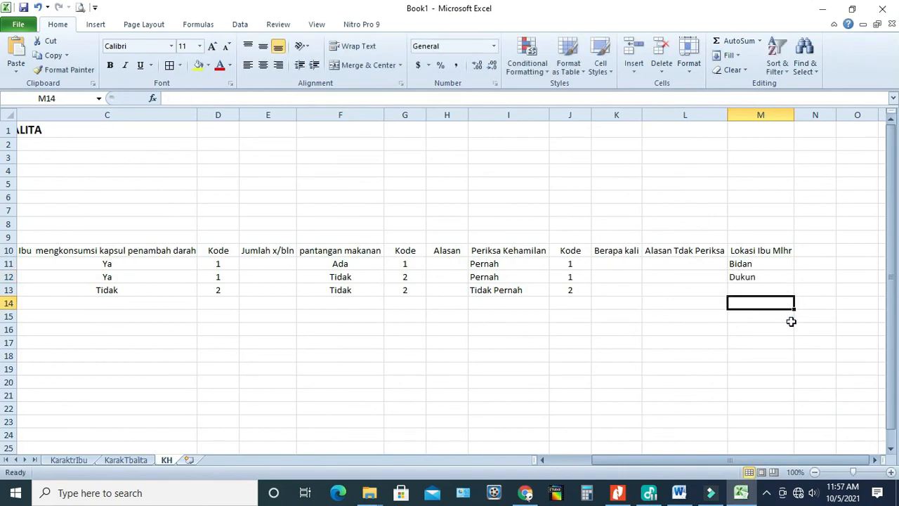
pyautogui.click(759, 265)
pyautogui.click(755, 276)
pyautogui.click(755, 263)
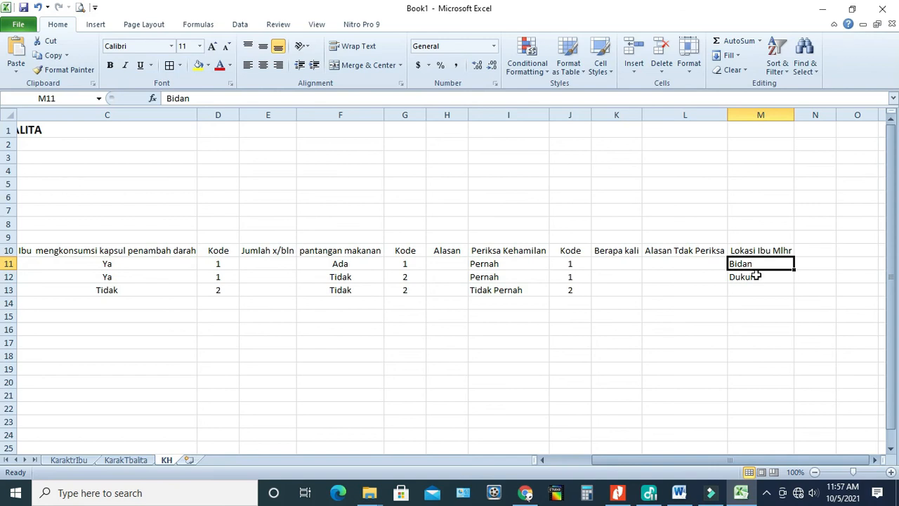
pyautogui.click(764, 278)
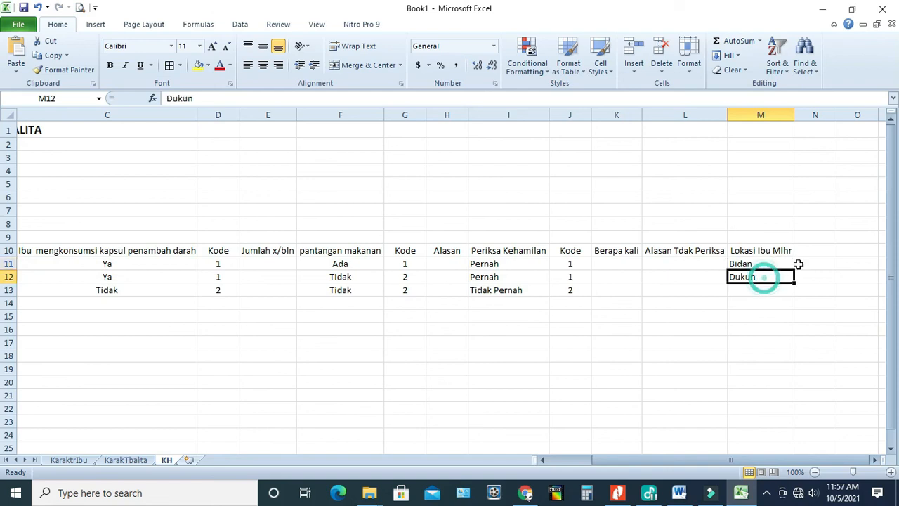
pyautogui.click(817, 251)
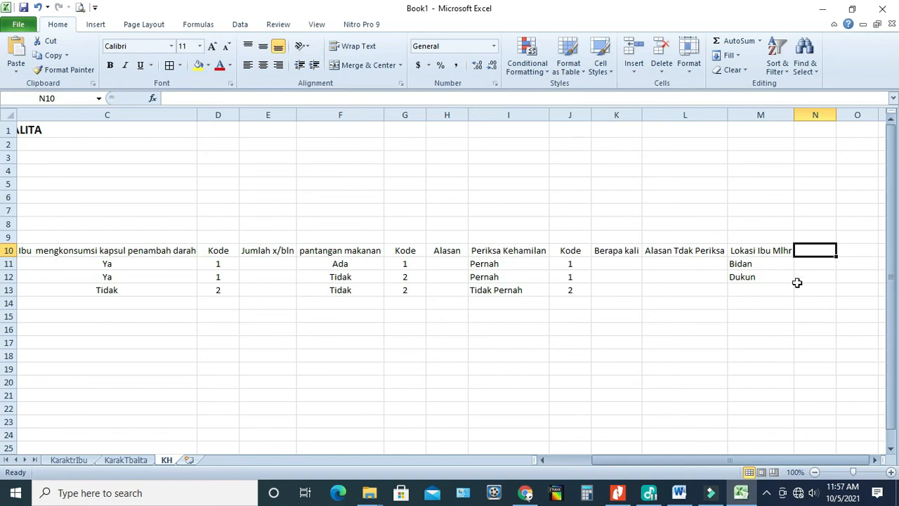
pyautogui.click(810, 263)
pyautogui.click(813, 252)
pyautogui.click(815, 264)
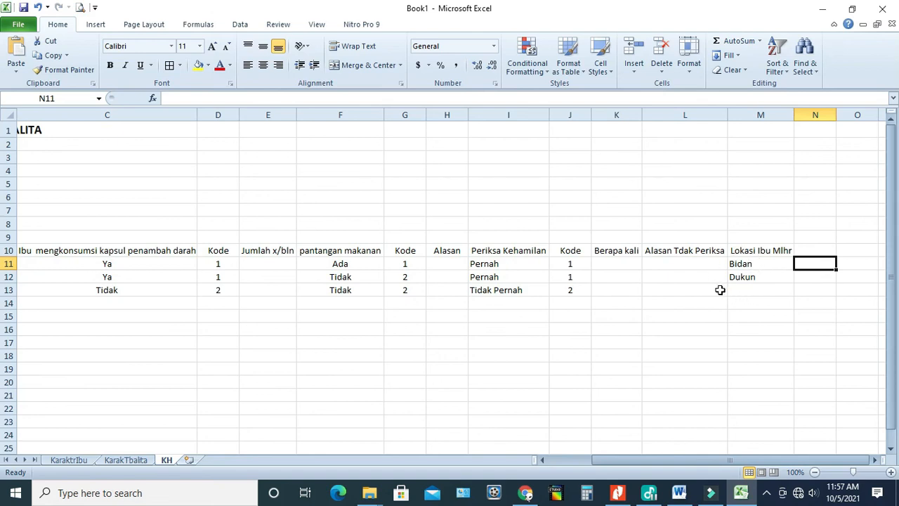
pyautogui.click(759, 291)
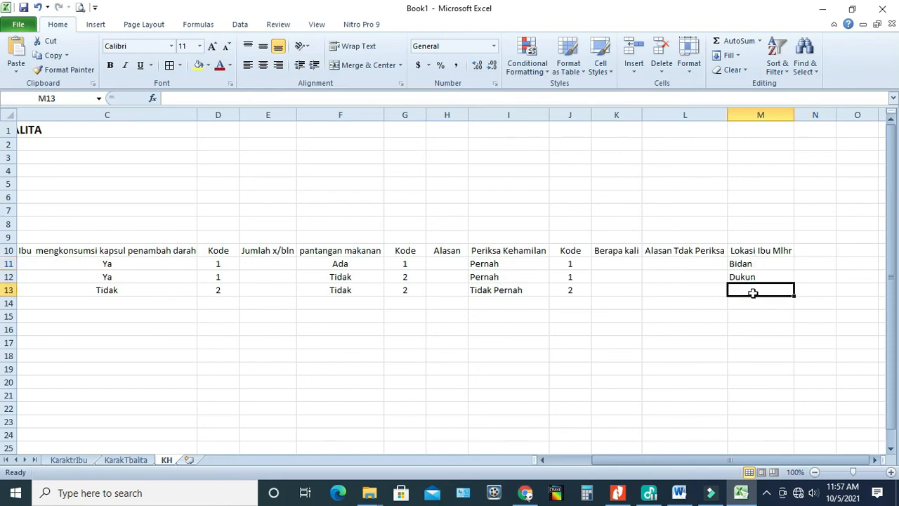
pyautogui.click(750, 312)
pyautogui.click(742, 277)
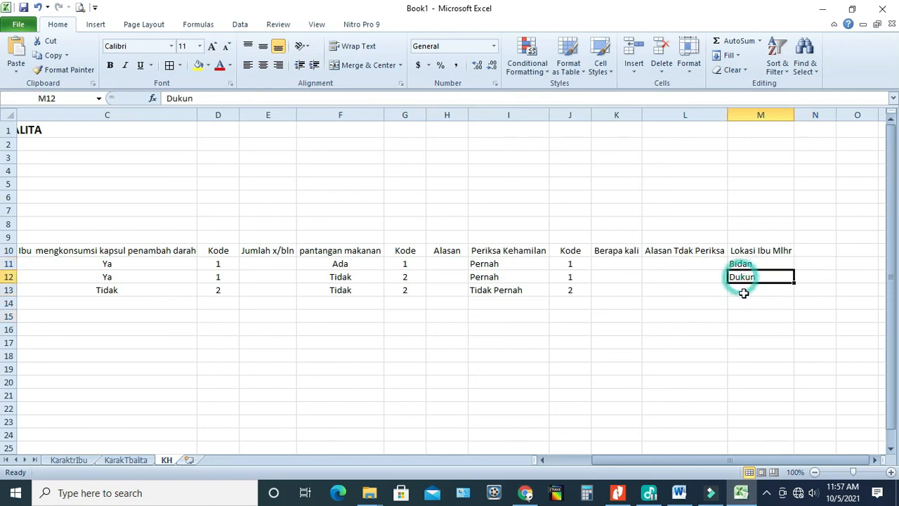
pyautogui.click(745, 295)
pyautogui.click(739, 274)
pyautogui.click(747, 293)
pyautogui.click(747, 303)
pyautogui.click(745, 288)
pyautogui.click(744, 305)
pyautogui.click(743, 288)
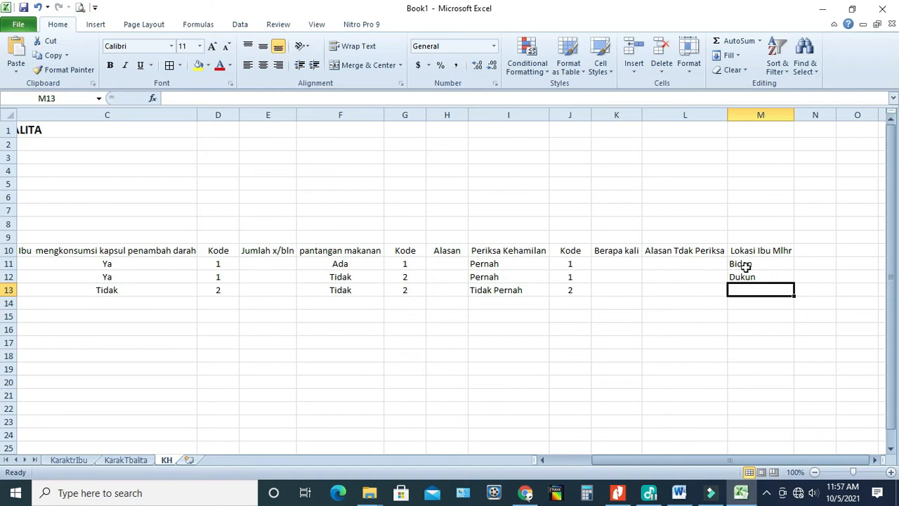
pyautogui.click(743, 264)
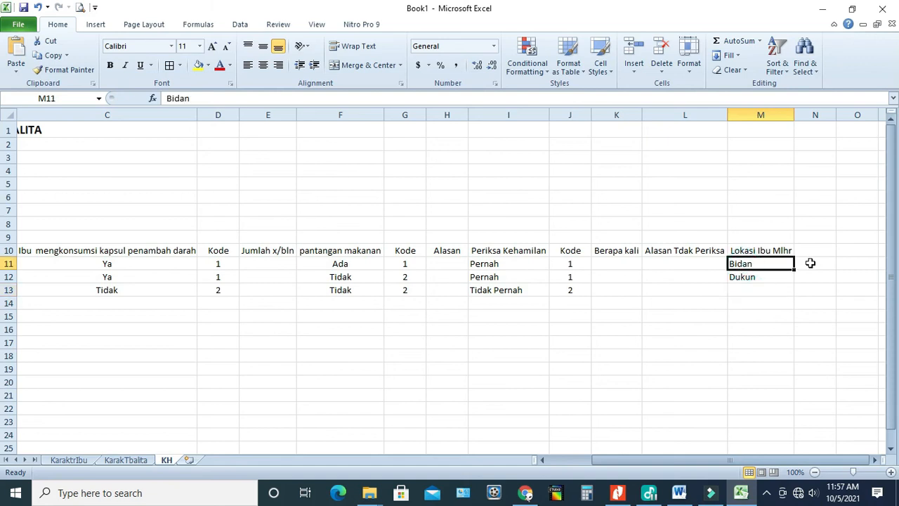
pyautogui.click(812, 263)
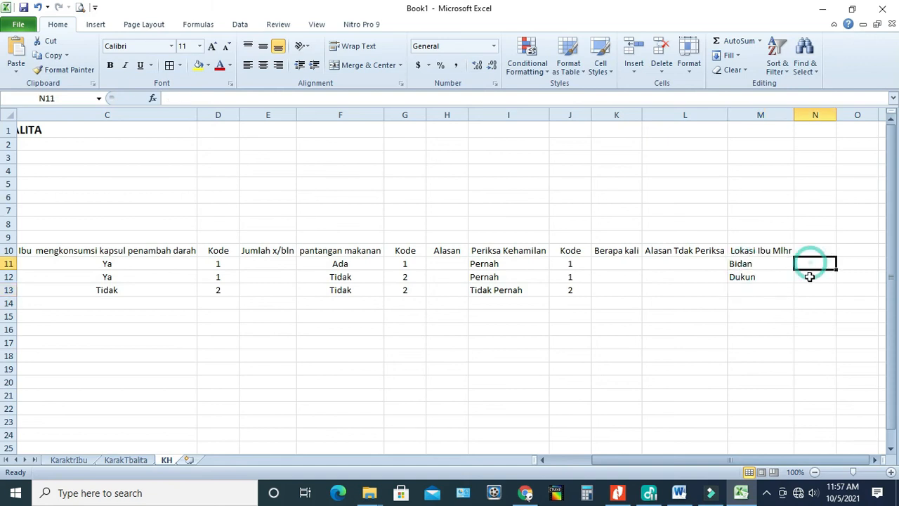
pyautogui.click(746, 279)
pyautogui.click(809, 277)
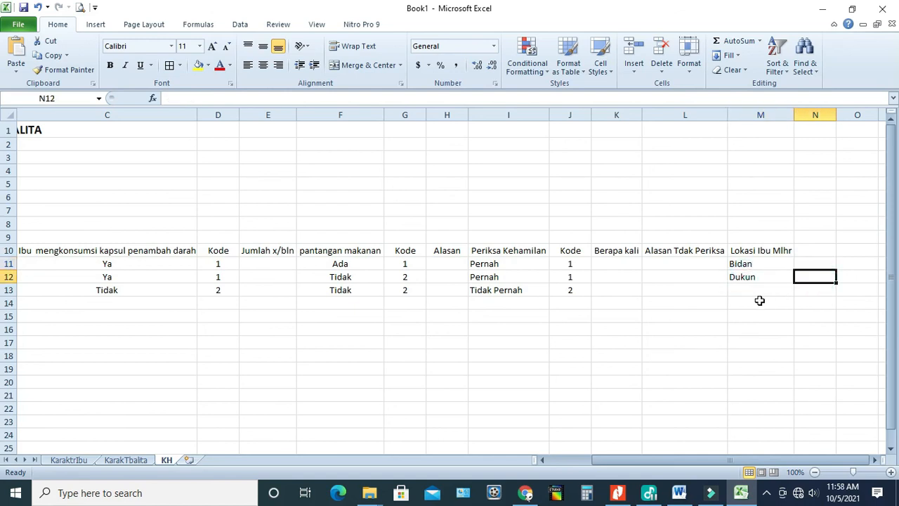
pyautogui.click(679, 493)
pyautogui.click(679, 493)
pyautogui.click(764, 265)
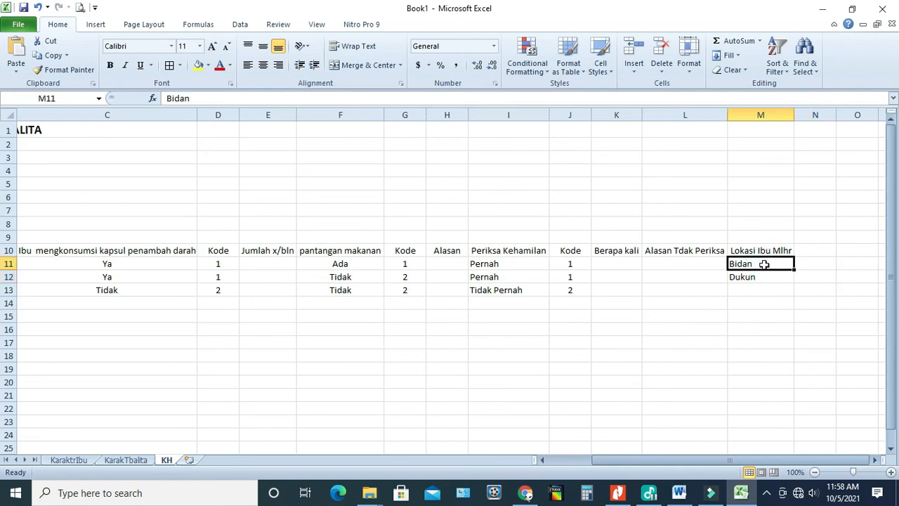
pyautogui.click(764, 276)
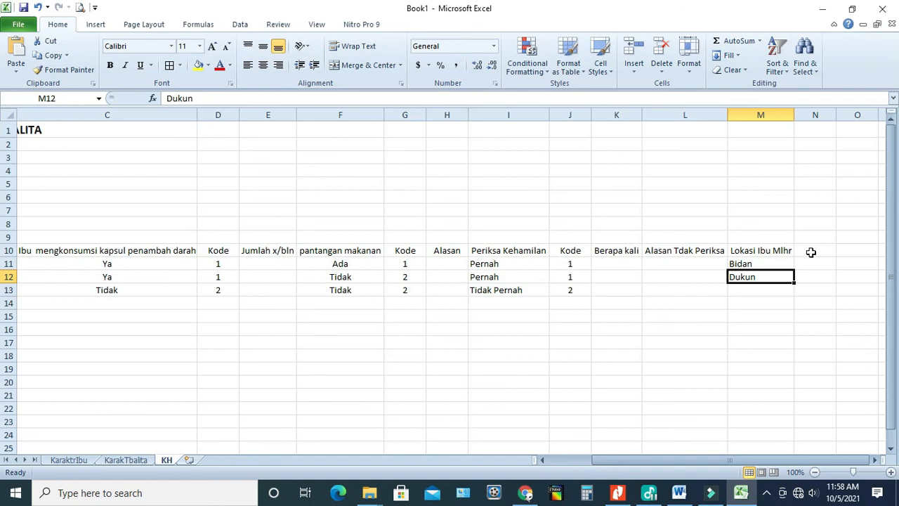
pyautogui.click(765, 292)
pyautogui.click(765, 276)
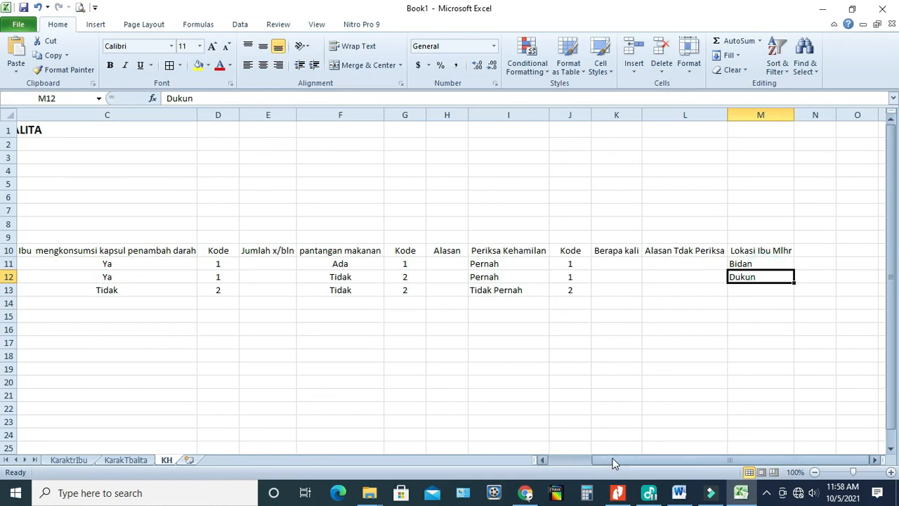
pyautogui.moveTo(613, 462); pyautogui.dragTo(570, 463)
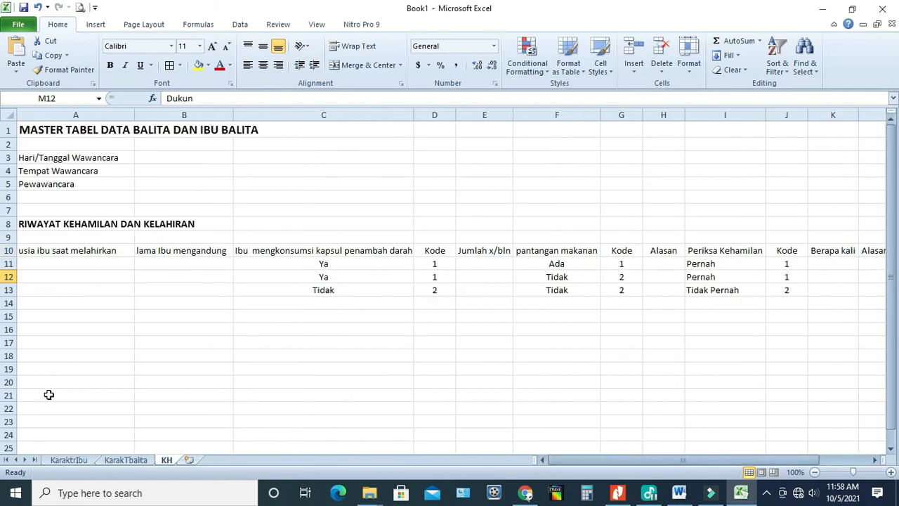
pyautogui.moveTo(568, 461); pyautogui.dragTo(613, 461)
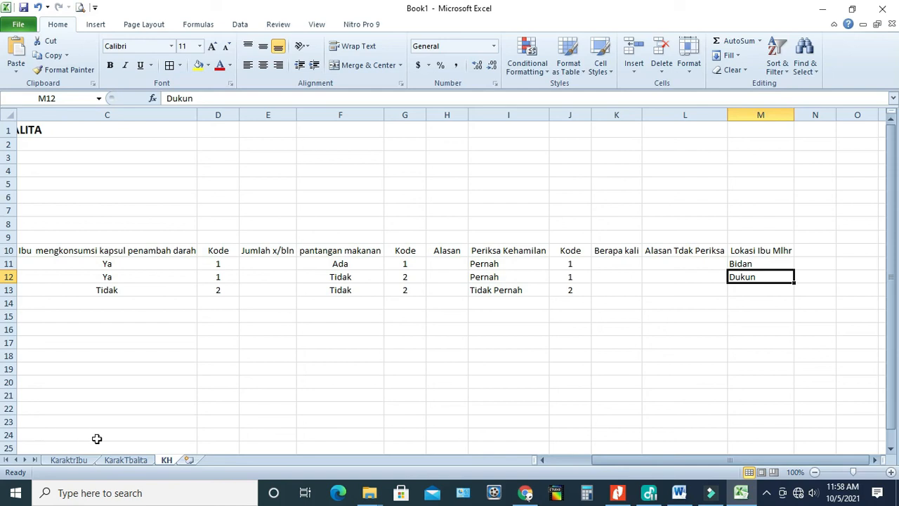
pyautogui.click(748, 292)
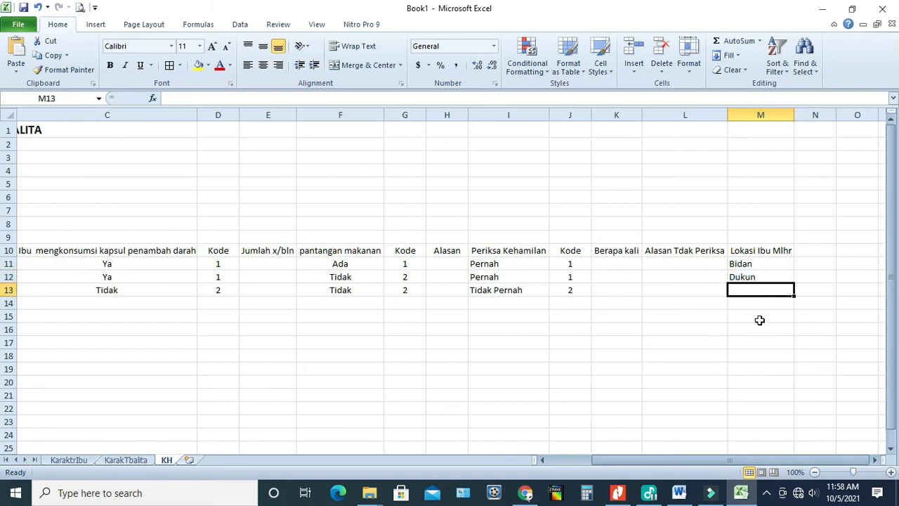
pyautogui.click(747, 275)
pyautogui.click(750, 312)
pyautogui.click(811, 250)
pyautogui.click(805, 288)
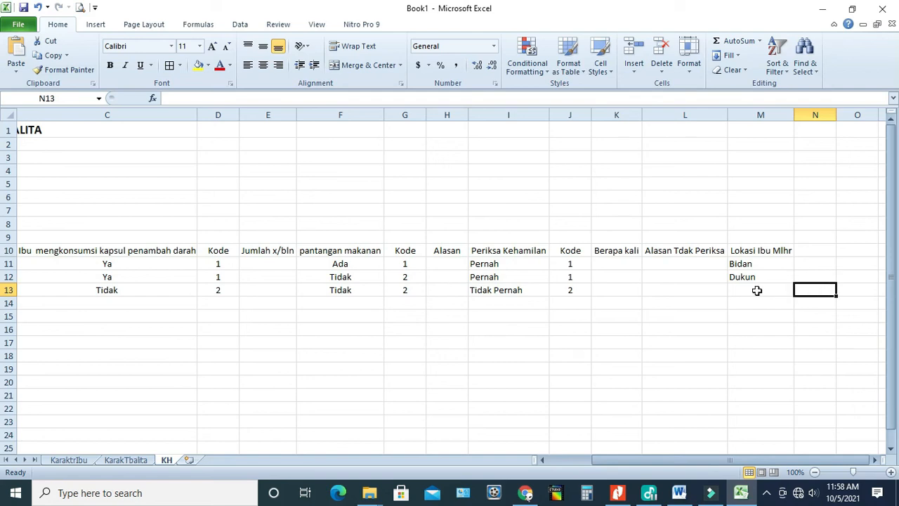
# - Try to fill the header row A10:M10 down to row 22, and undo the fill
pyautogui.moveTo(716, 460); pyautogui.dragTo(703, 461)
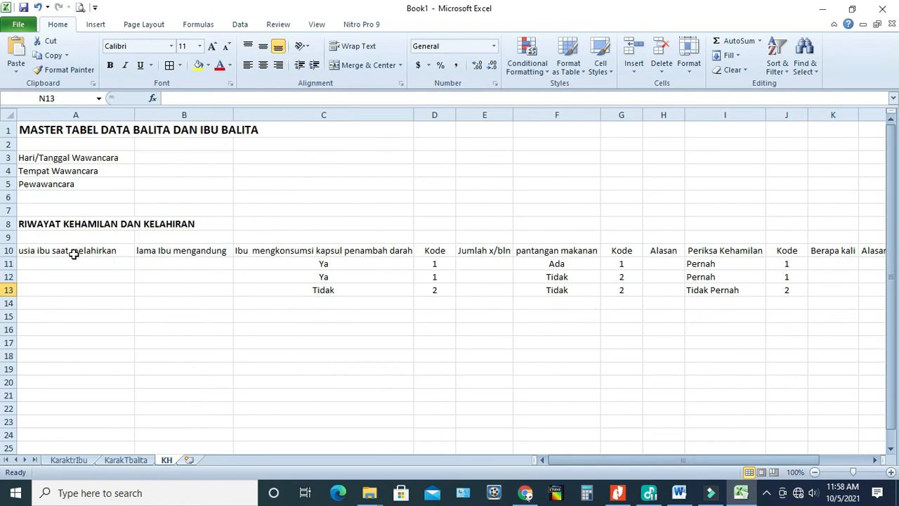
pyautogui.moveTo(40, 250); pyautogui.dragTo(787, 251)
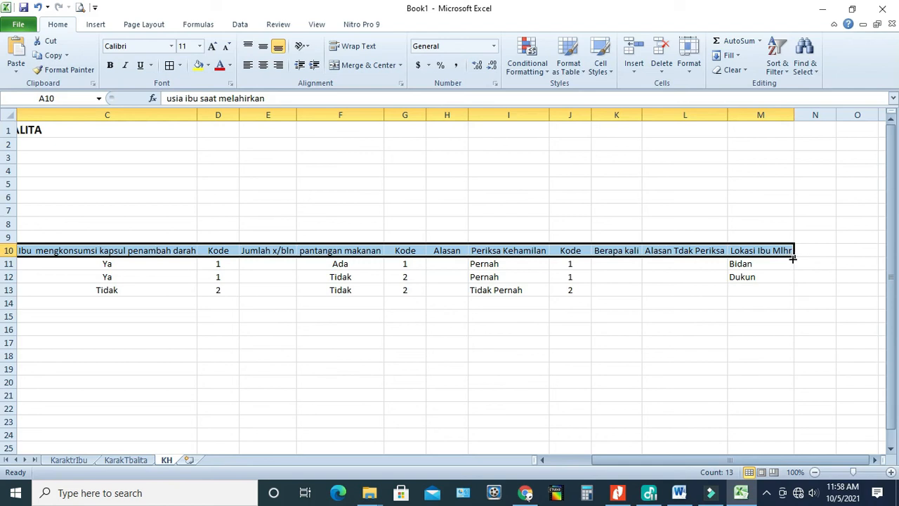
pyautogui.moveTo(793, 256); pyautogui.dragTo(794, 418)
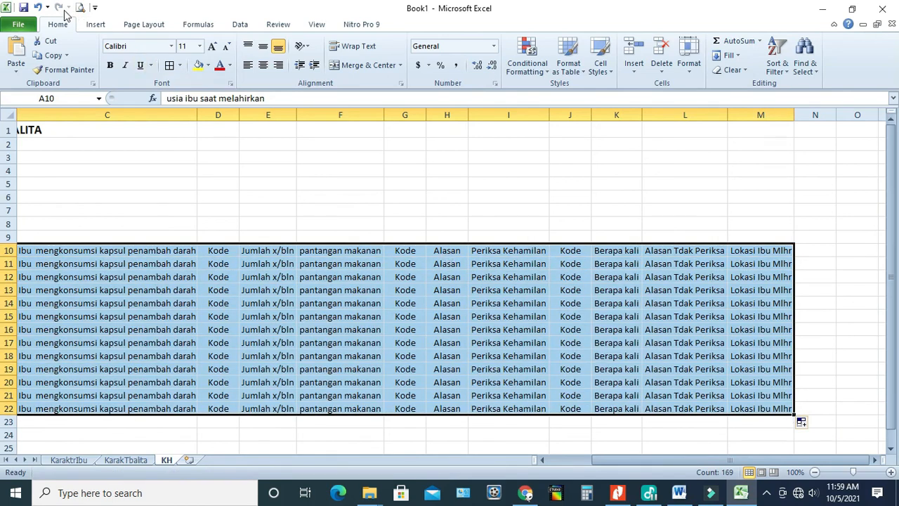
pyautogui.click(37, 7)
pyautogui.click(354, 316)
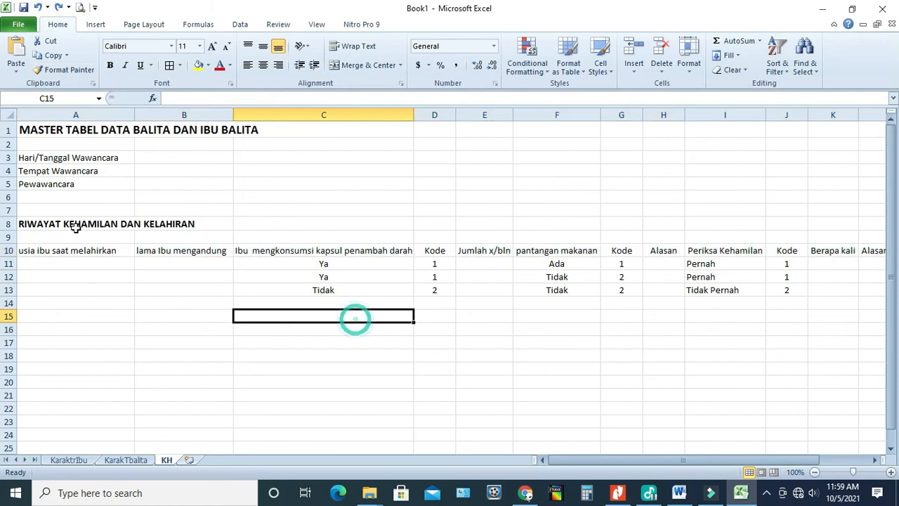
# - Apply all borders to the table range A10:M22 on the KH sheet
pyautogui.moveTo(41, 250); pyautogui.dragTo(782, 407)
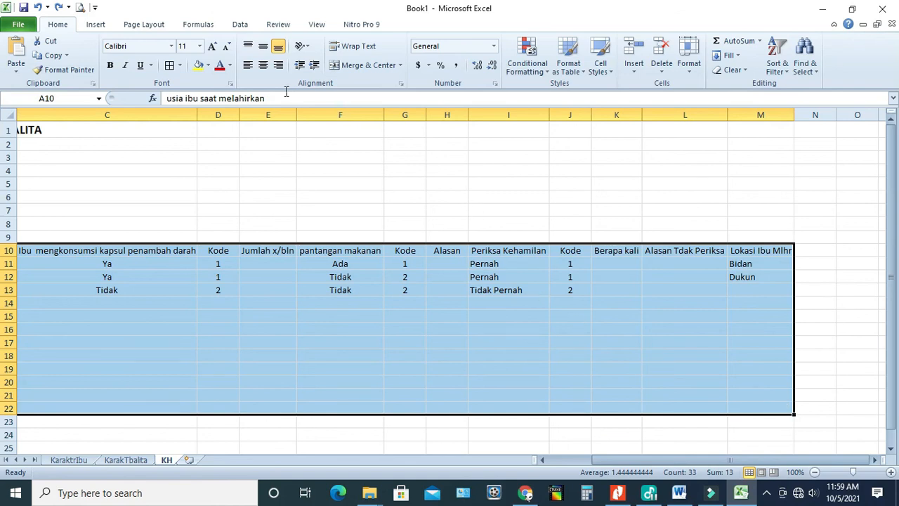
pyautogui.click(169, 65)
pyautogui.click(376, 335)
# - Clear the sample answers and codes from C11:J13
pyautogui.moveTo(322, 264); pyautogui.dragTo(801, 296)
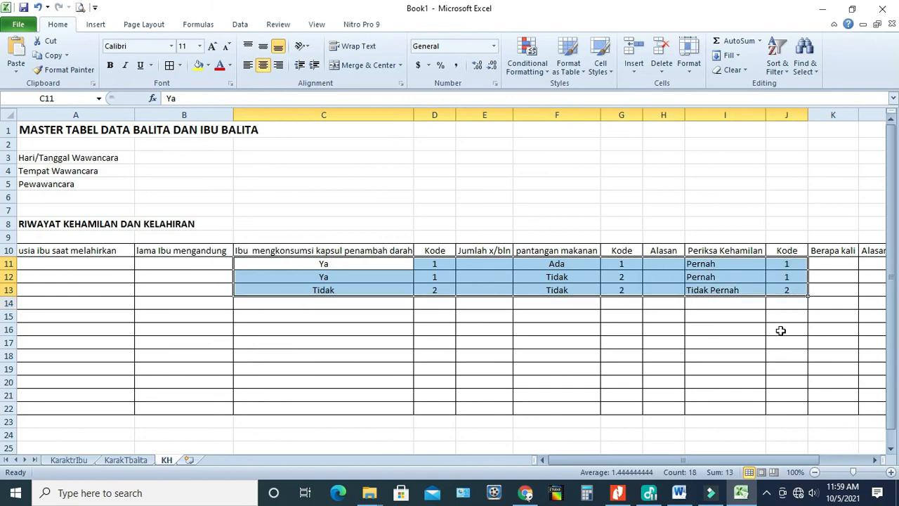
pyautogui.press('Delete')
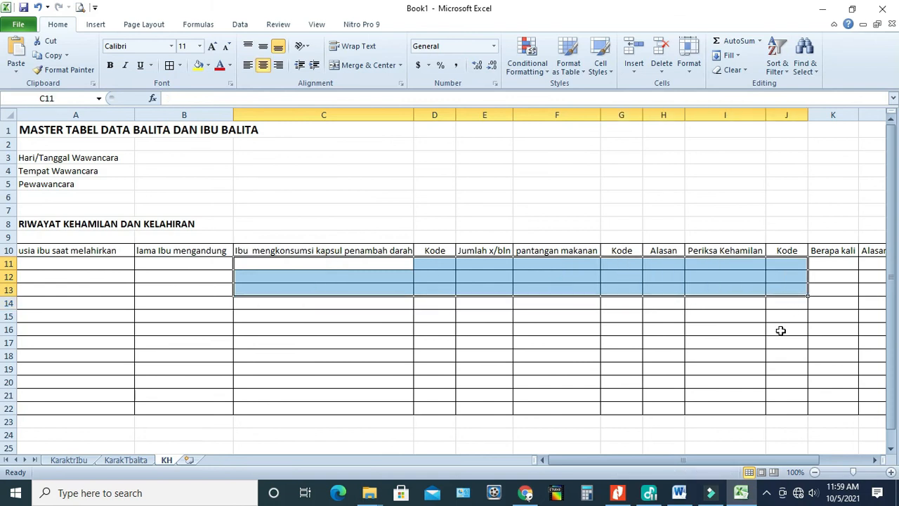
pyautogui.click(345, 340)
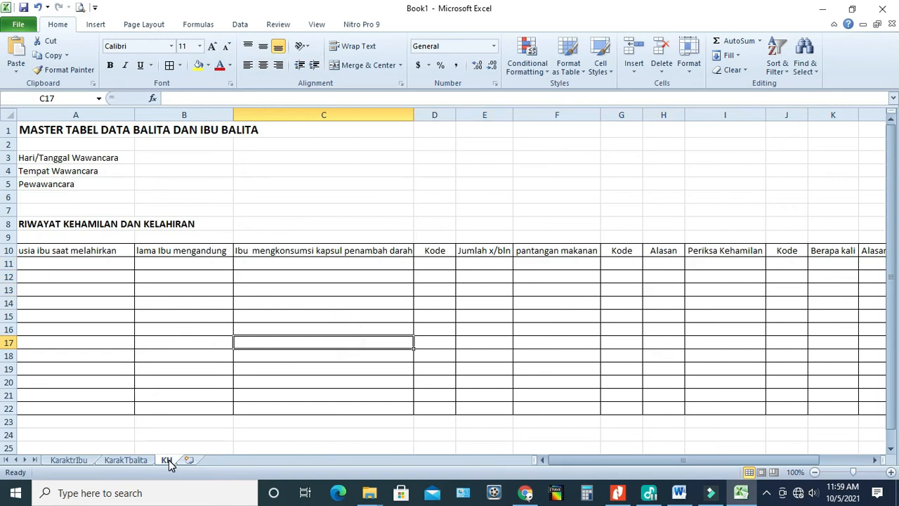
# - Review the KarakTbalita and KaraktrIbu sheets against each other, ending on the KH sheet
pyautogui.click(130, 460)
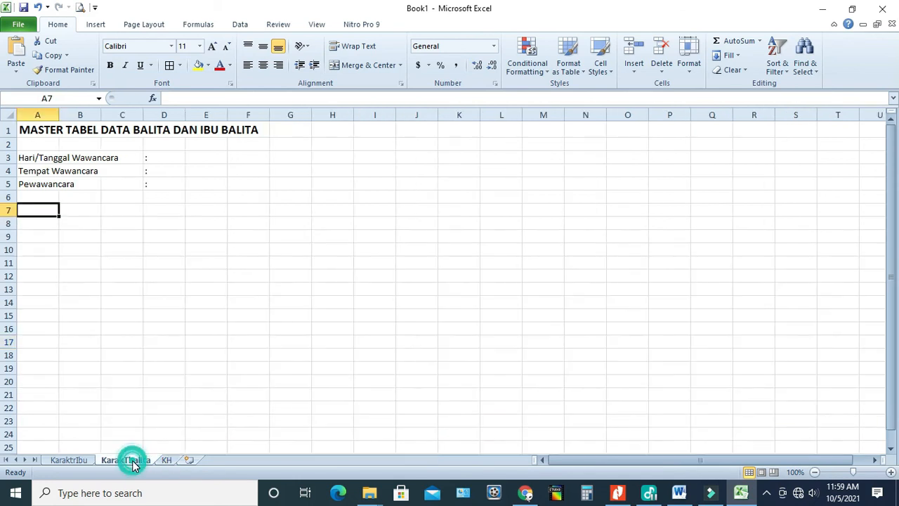
pyautogui.click(70, 461)
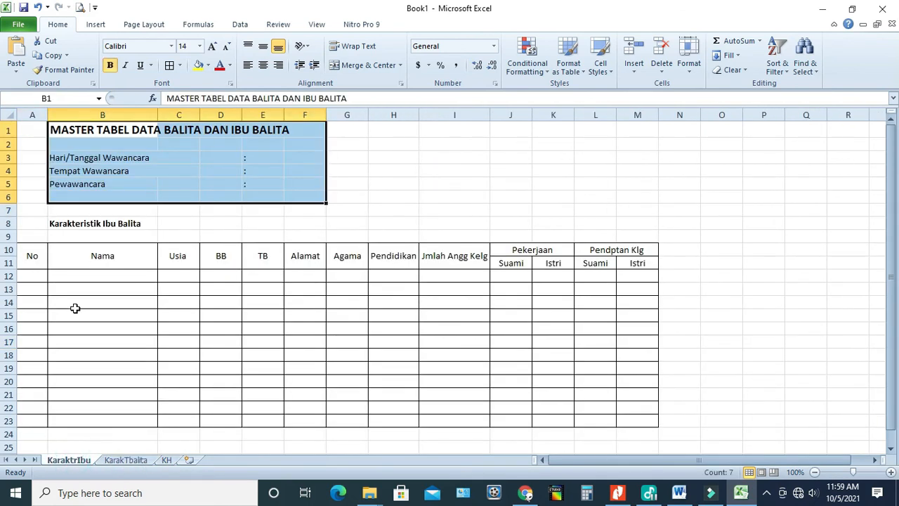
pyautogui.click(125, 461)
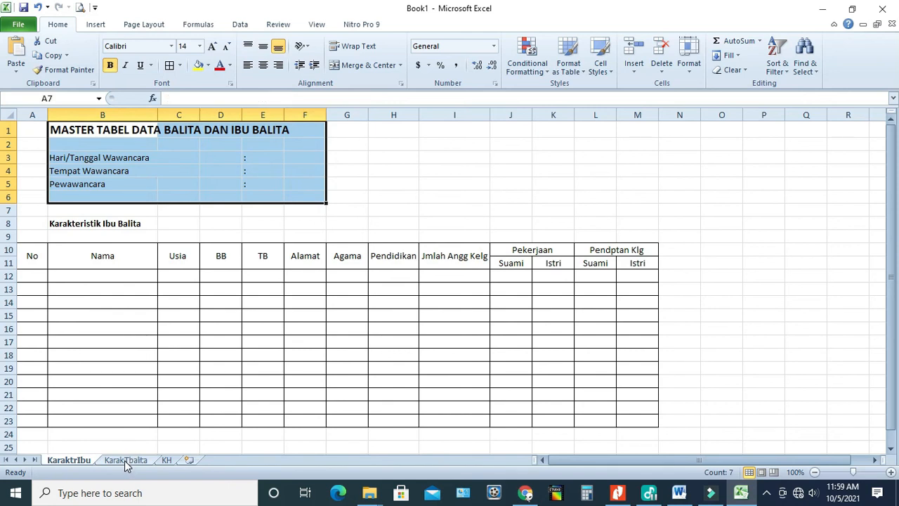
pyautogui.click(80, 460)
pyautogui.click(123, 461)
pyautogui.click(70, 459)
pyautogui.click(118, 461)
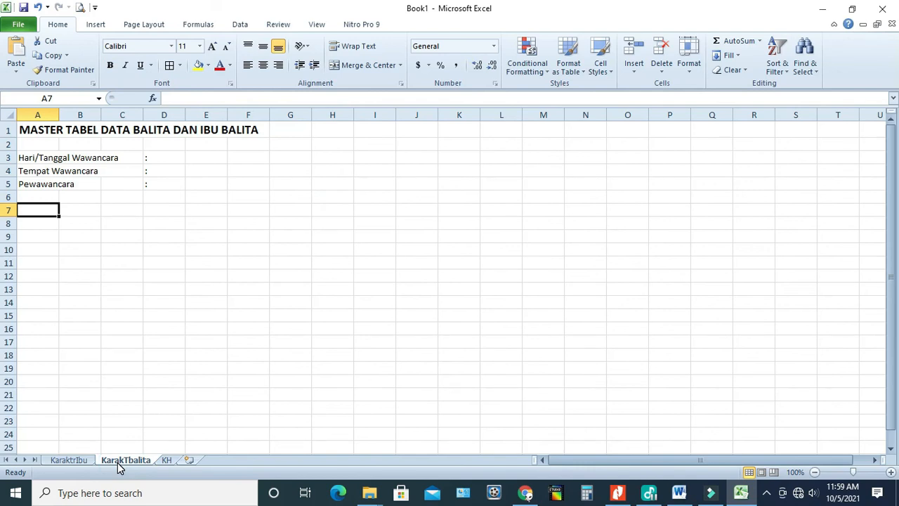
pyautogui.click(73, 461)
pyautogui.click(126, 460)
pyautogui.click(73, 460)
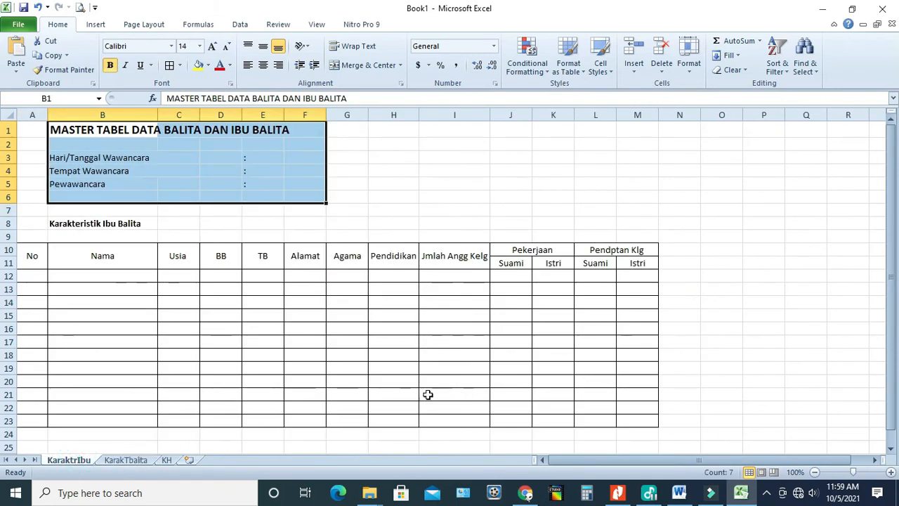
pyautogui.click(166, 461)
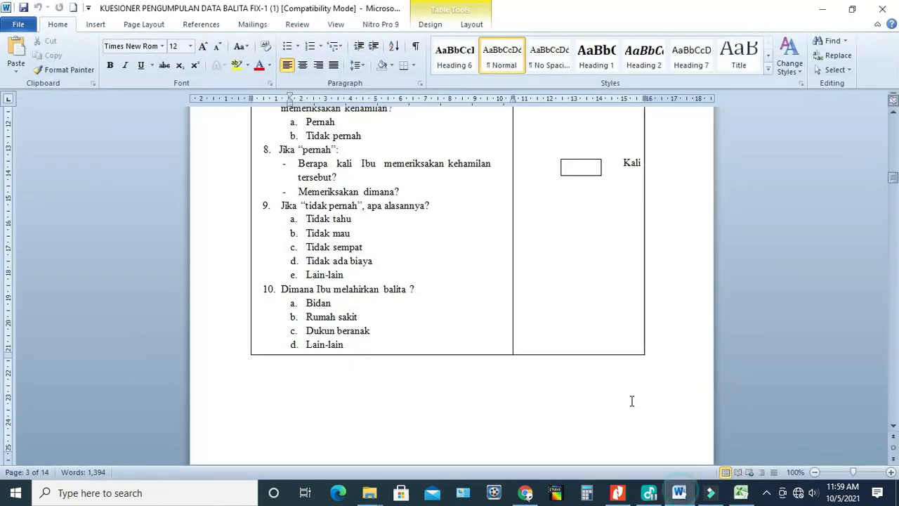
# - Switch to the Word questionnaire and look through the remaining sections, from C. Riwayat Pemberian ASI dan MP-ASI through the food consumption forms
pyautogui.click(679, 493)
pyautogui.scroll(-5, 480, 342)
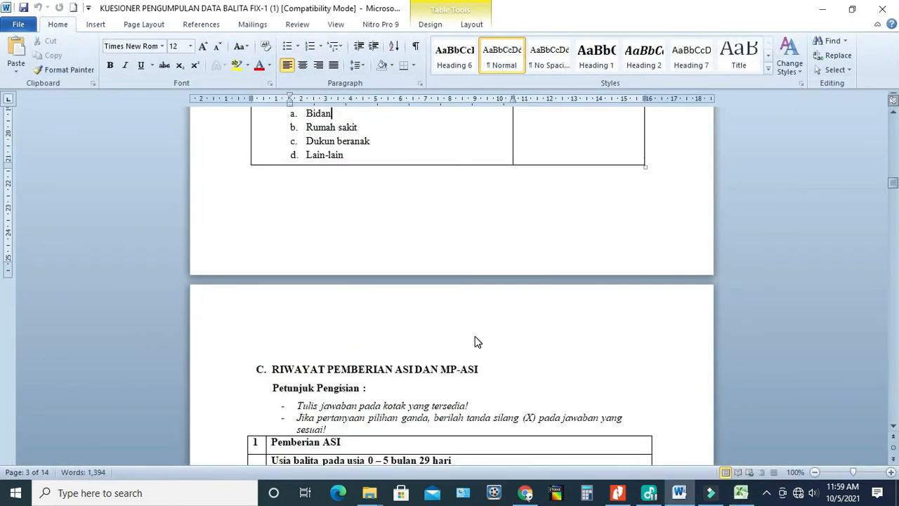
pyautogui.scroll(-3, 475, 342)
pyautogui.scroll(-12, 476, 336)
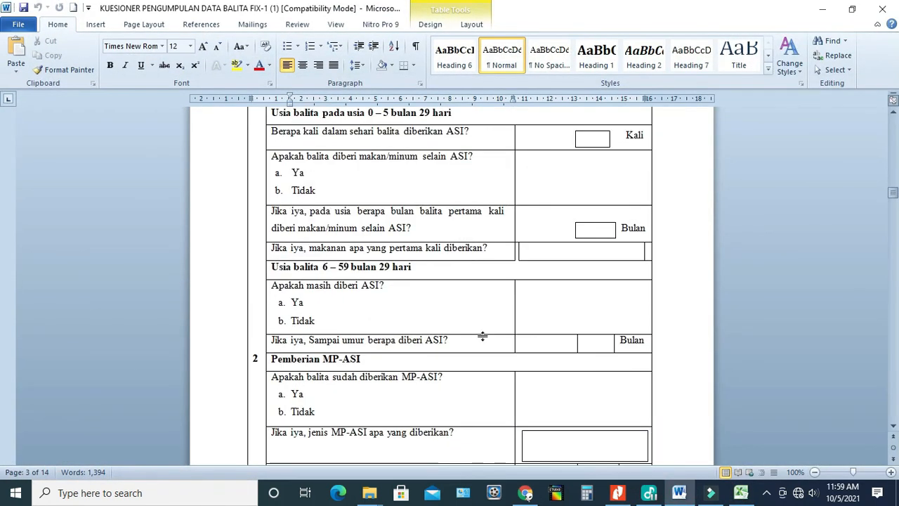
pyautogui.scroll(-20, 486, 324)
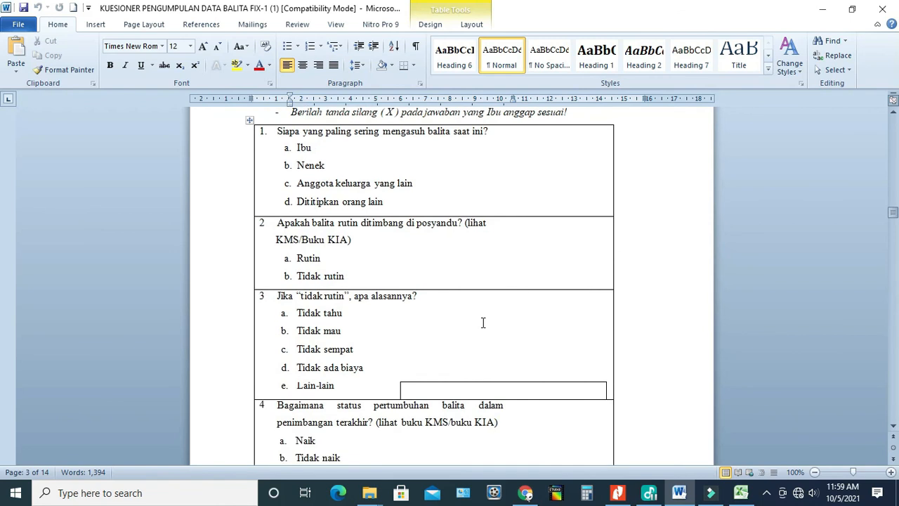
pyautogui.scroll(-20, 482, 323)
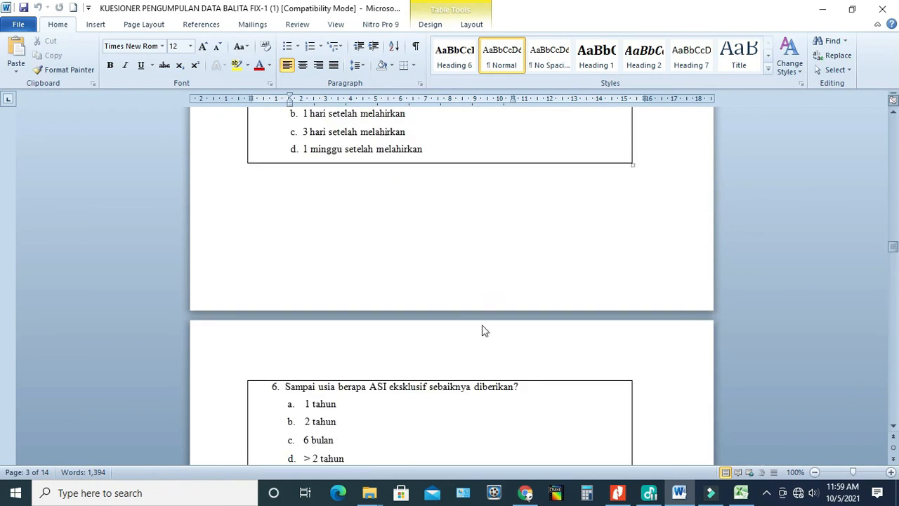
pyautogui.scroll(-20, 482, 324)
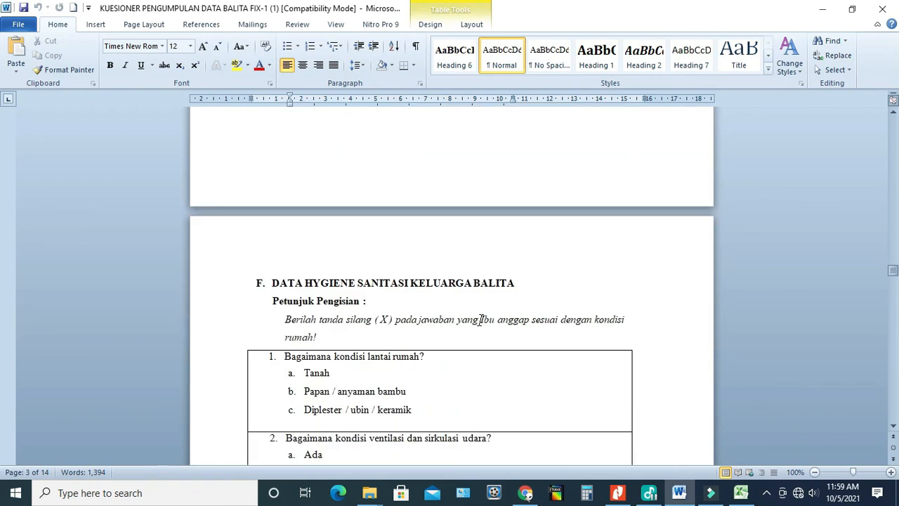
pyautogui.scroll(-20, 482, 320)
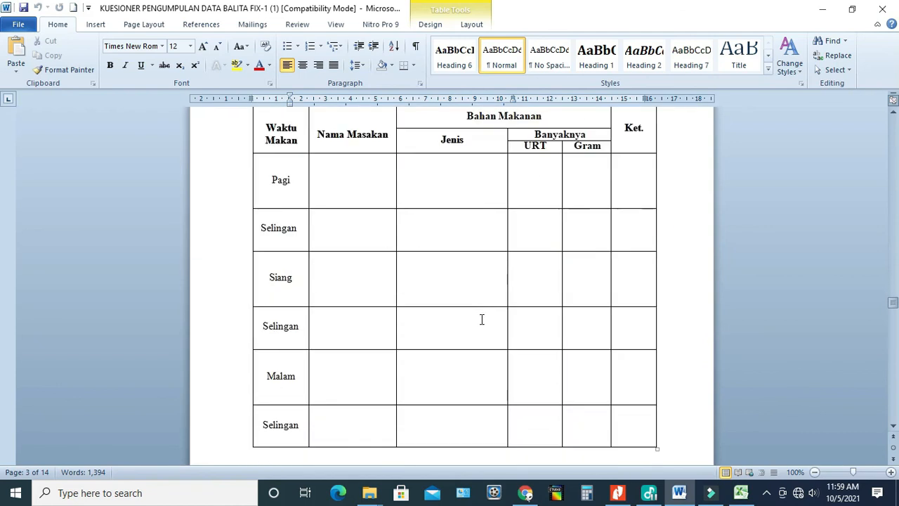
pyautogui.scroll(-5, 482, 321)
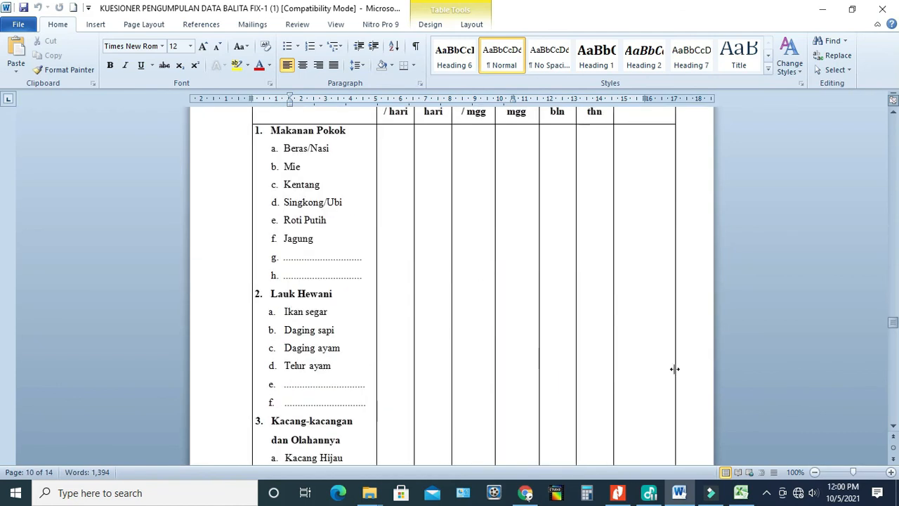
pyautogui.scroll(20, 451, 351)
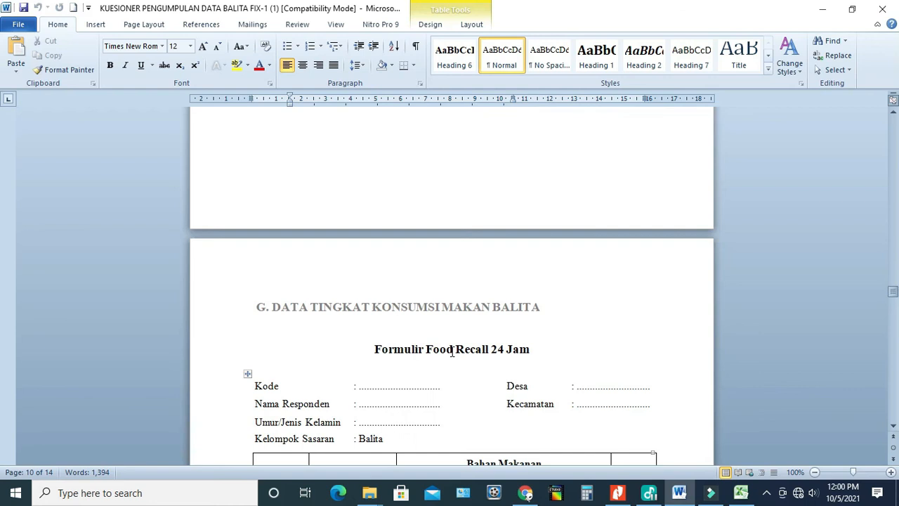
pyautogui.scroll(10, 452, 352)
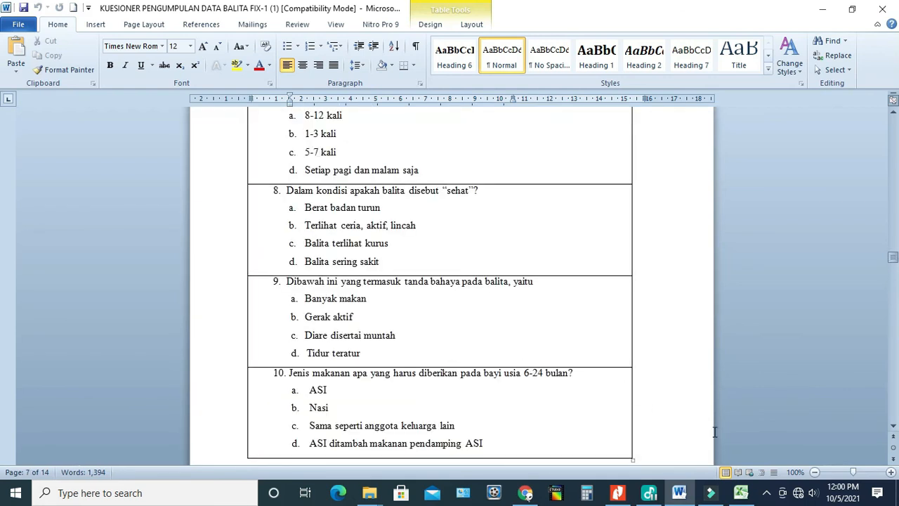
pyautogui.click(767, 493)
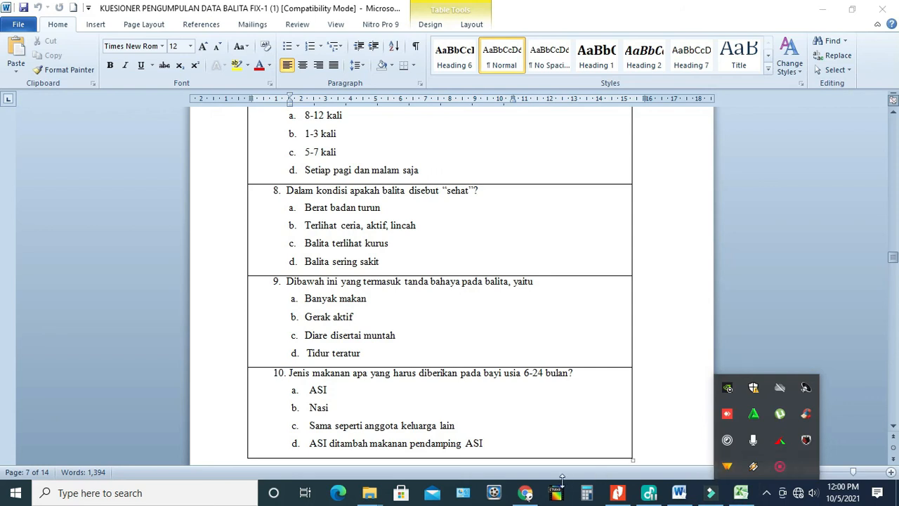
pyautogui.click(734, 495)
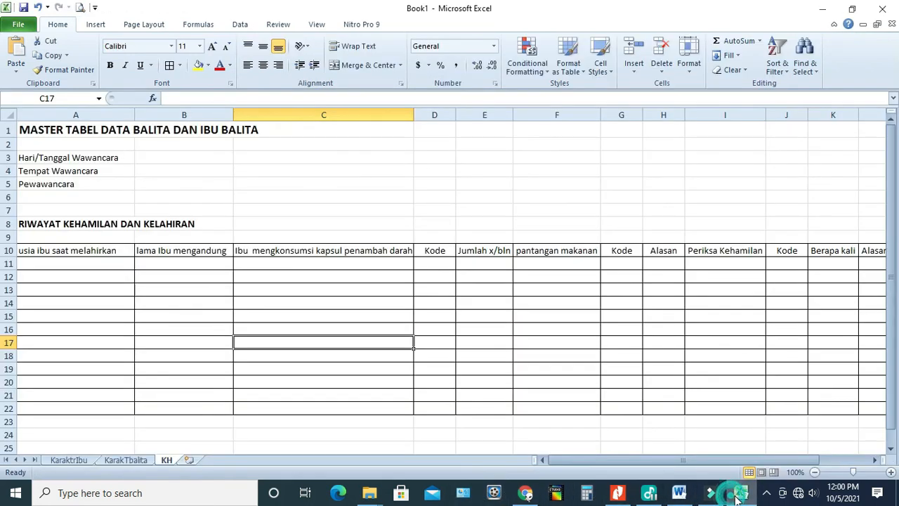
pyautogui.click(536, 399)
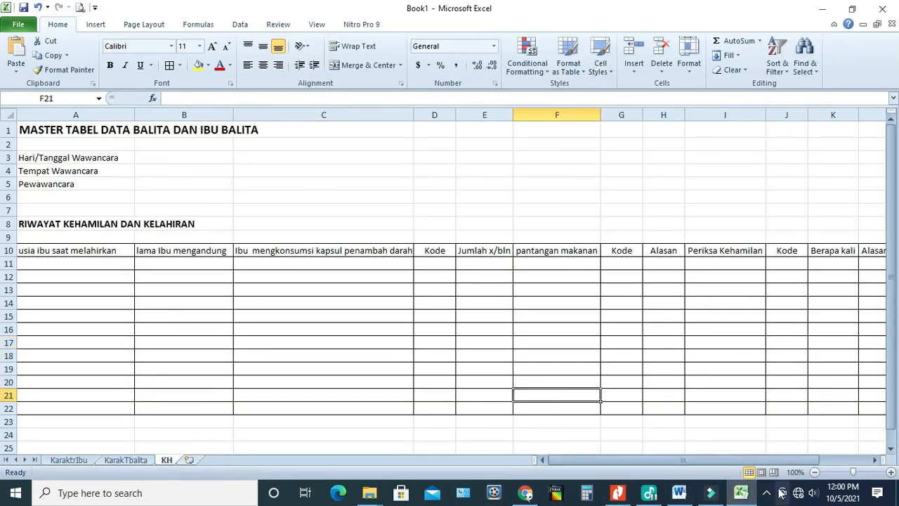
pyautogui.click(766, 493)
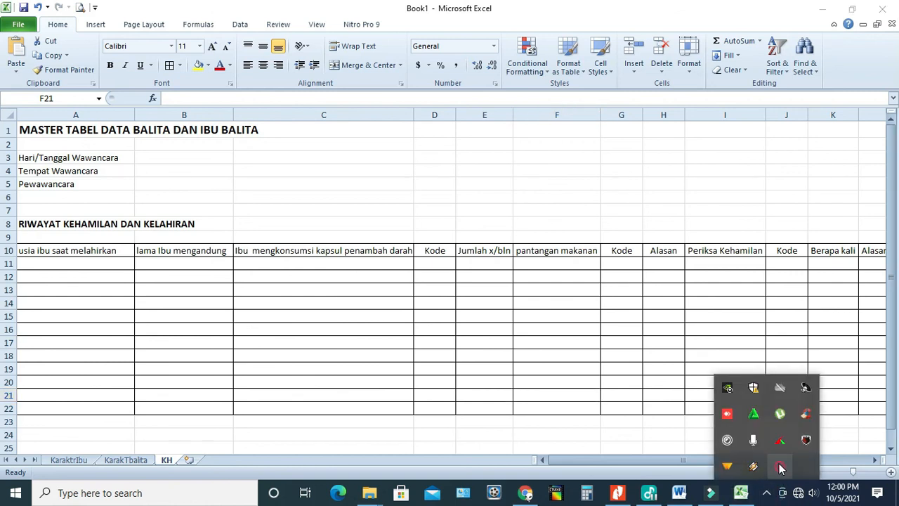